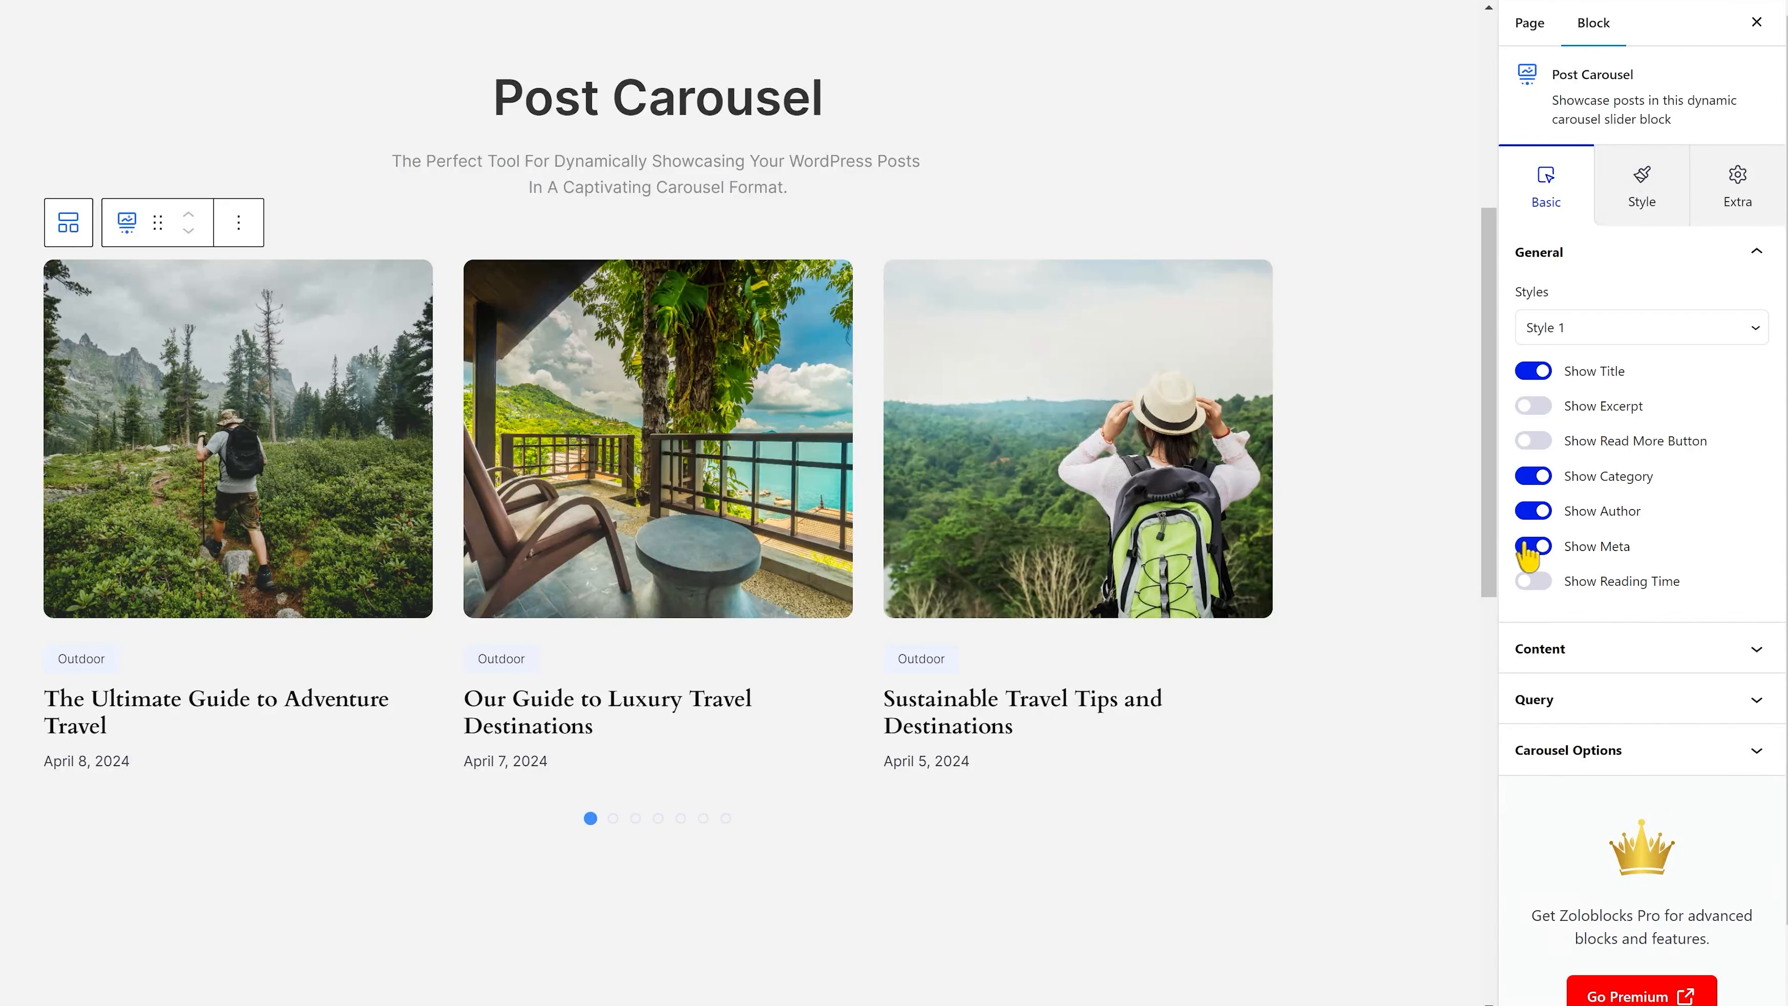
Try showing the reading time on the carousel posts, hide it again, and open the Content settings.
click(1532, 583)
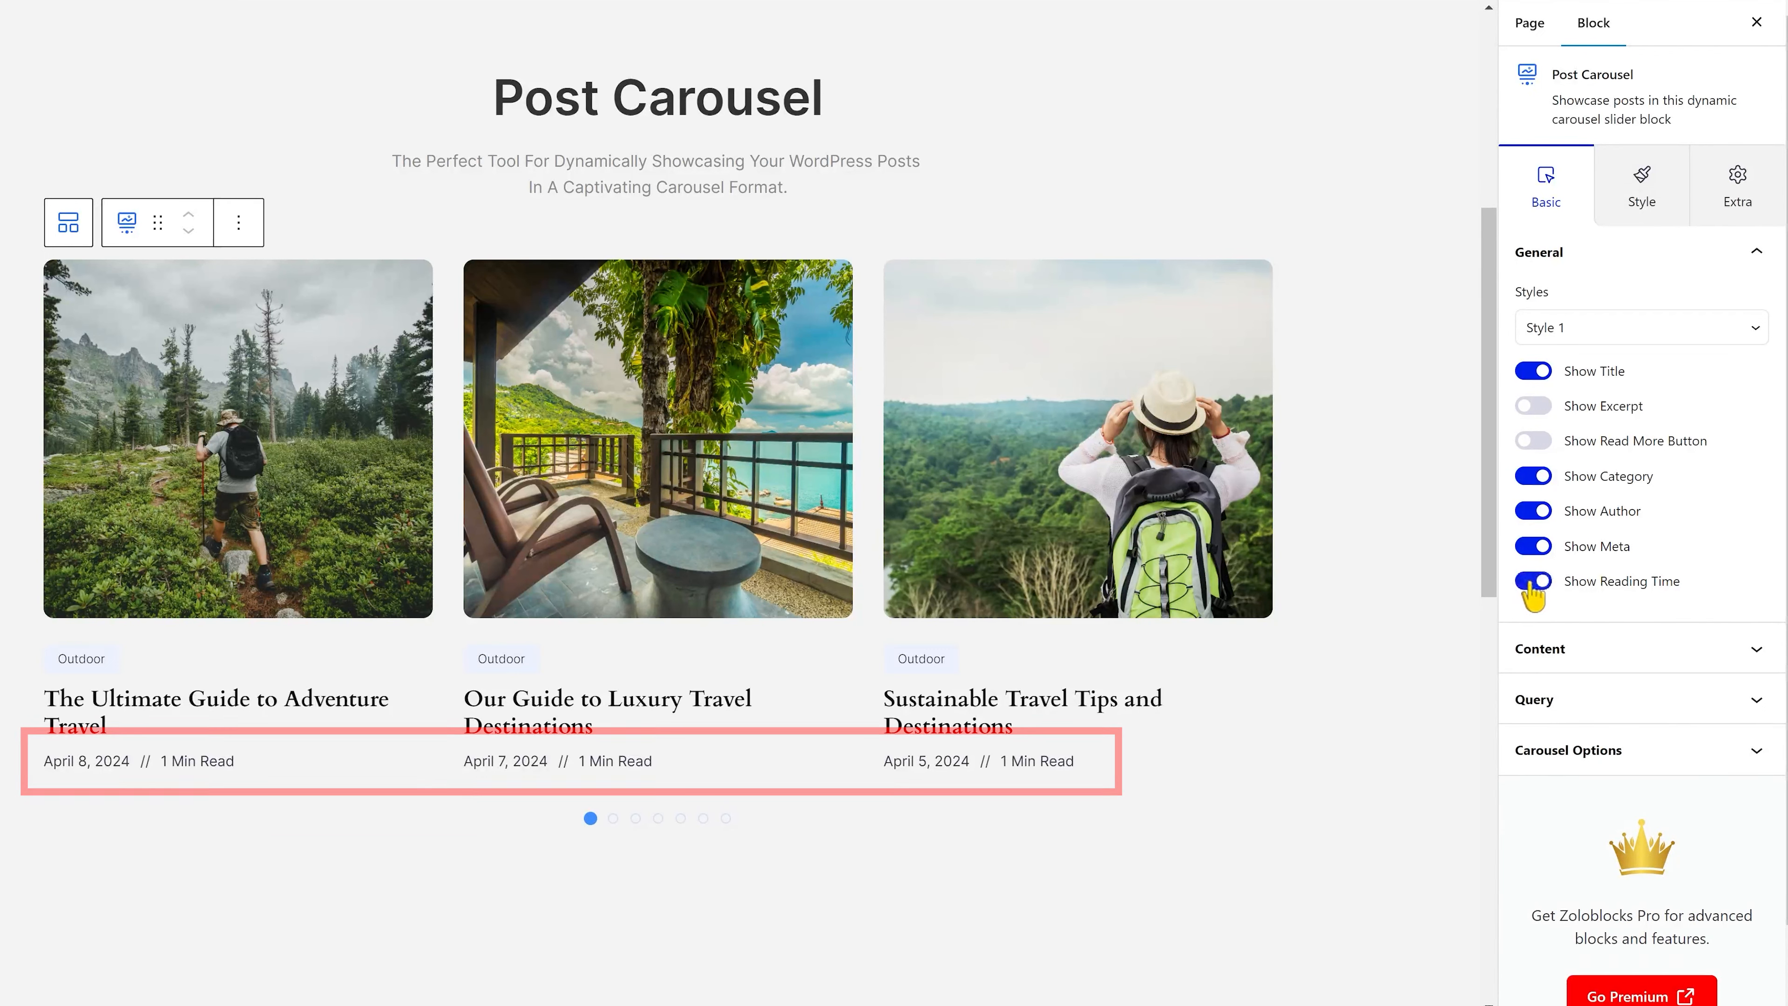
click(1532, 584)
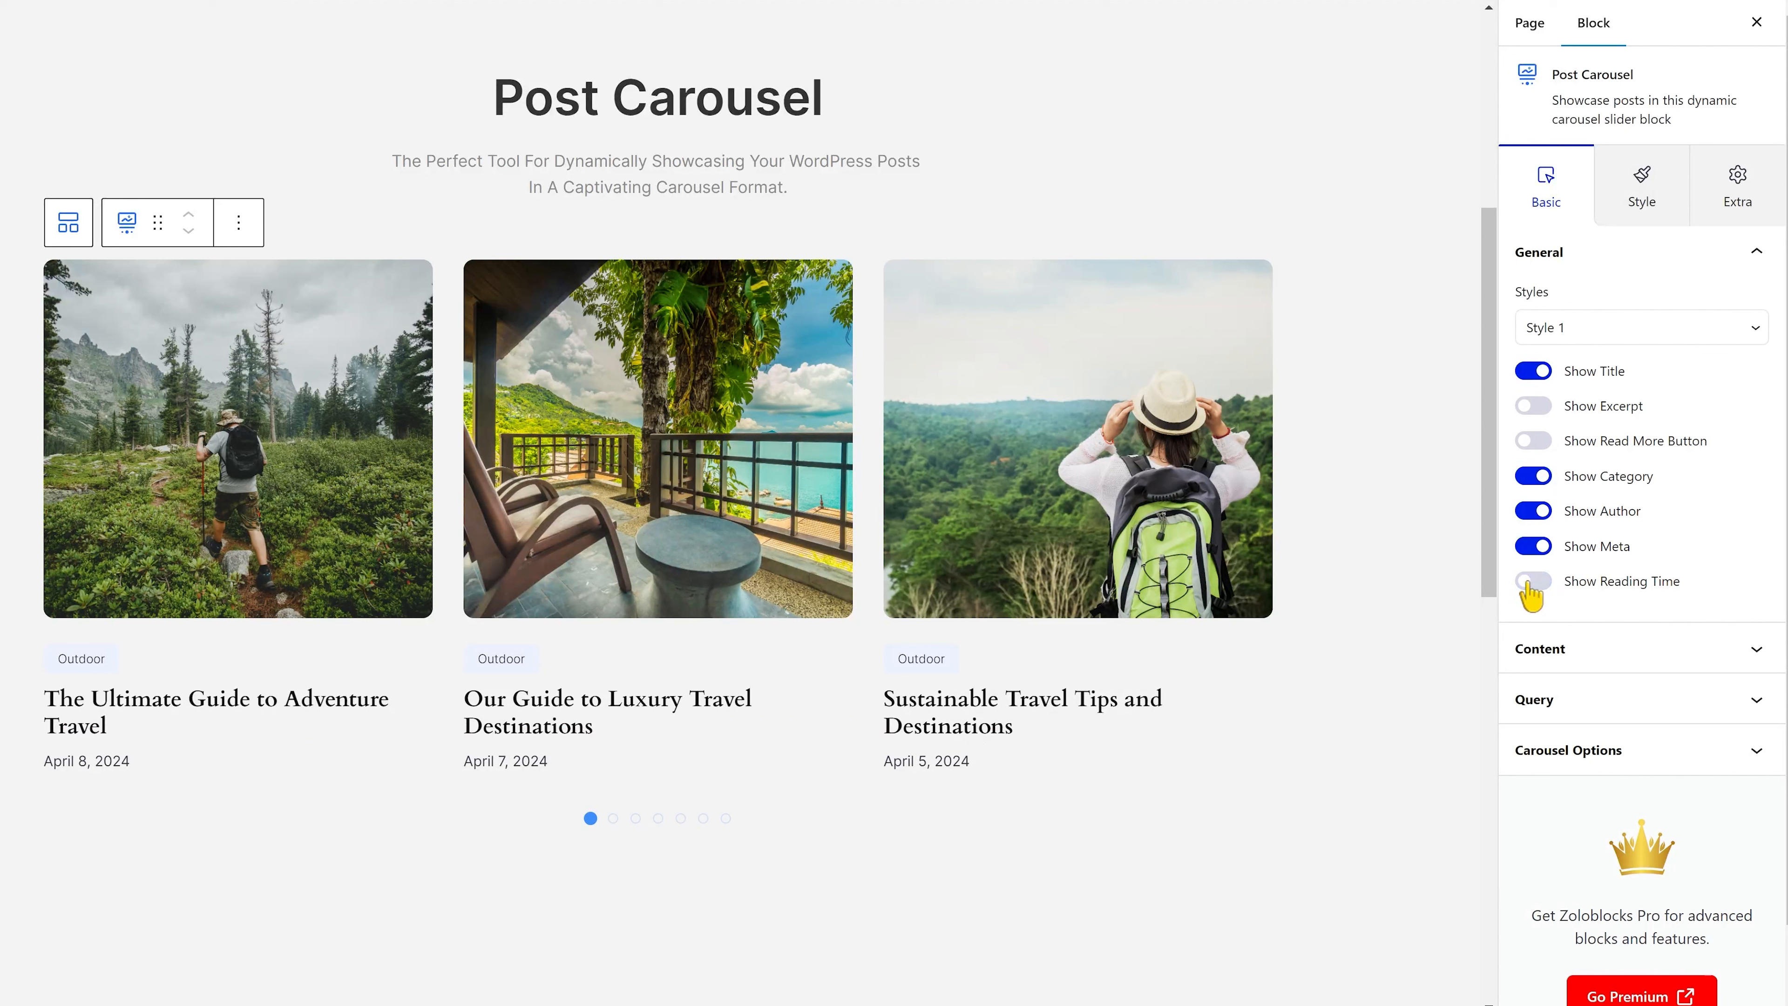
click(1537, 649)
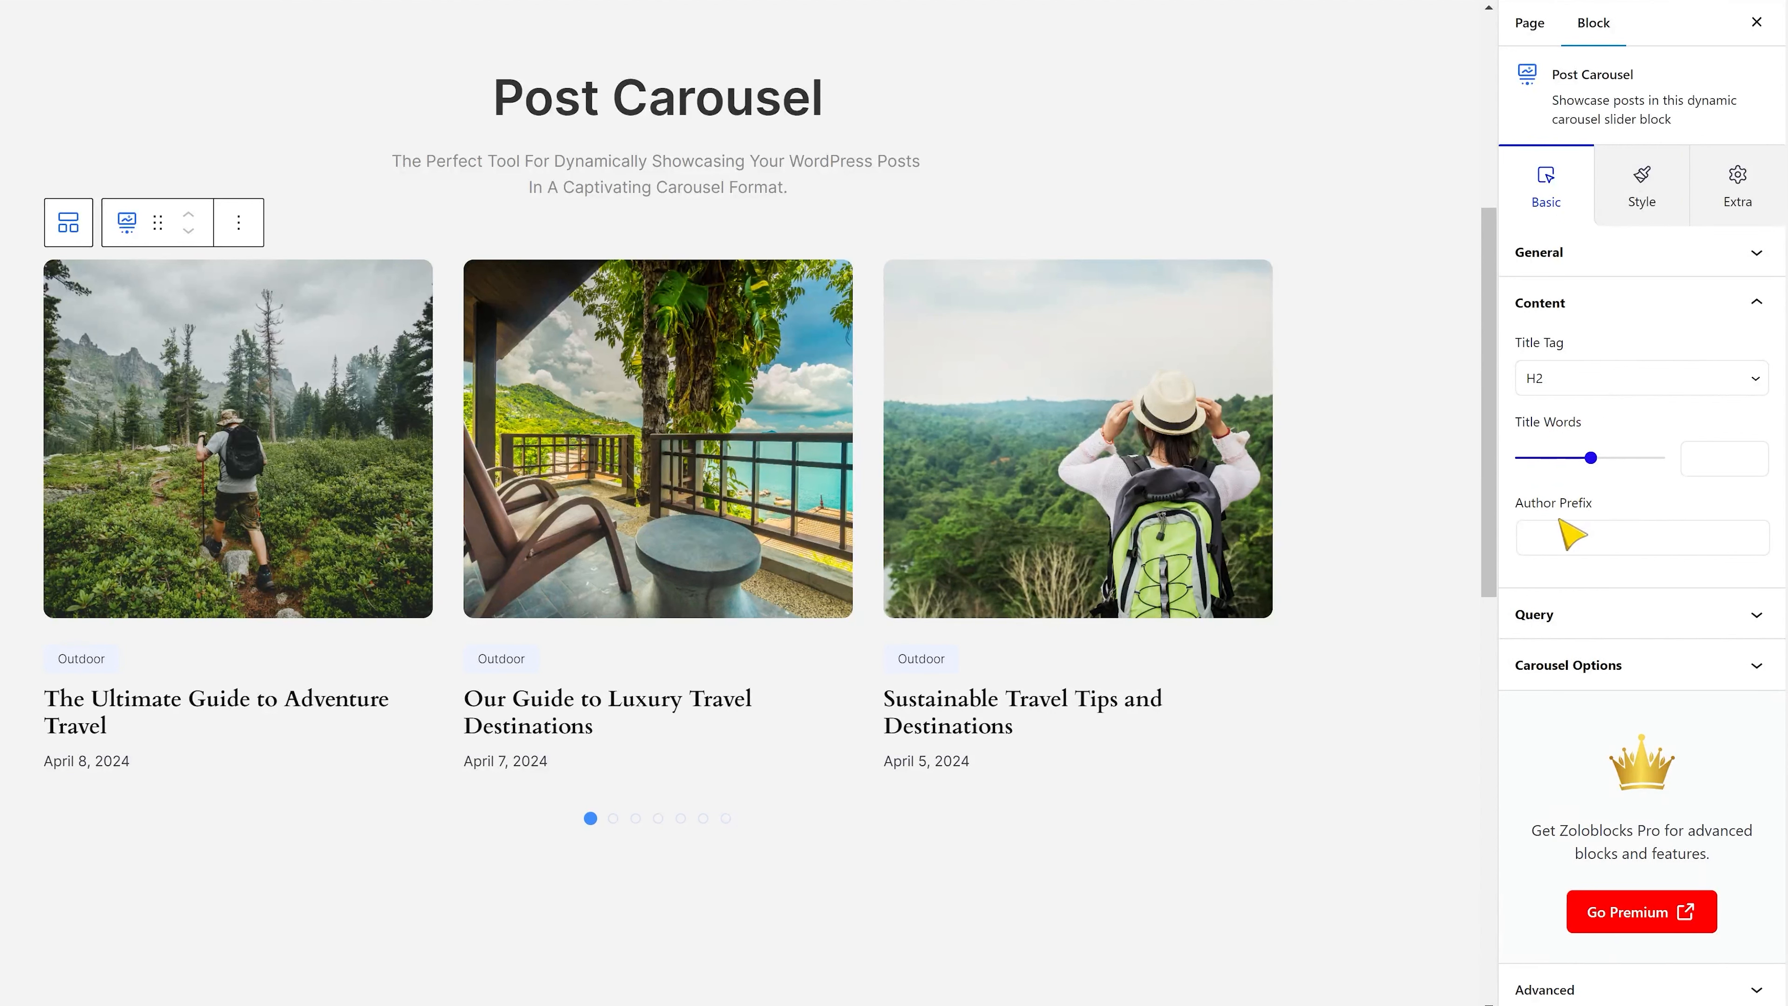
Filter the carousel's post query by one author, picking the longer of the two matching usernames.
click(1565, 616)
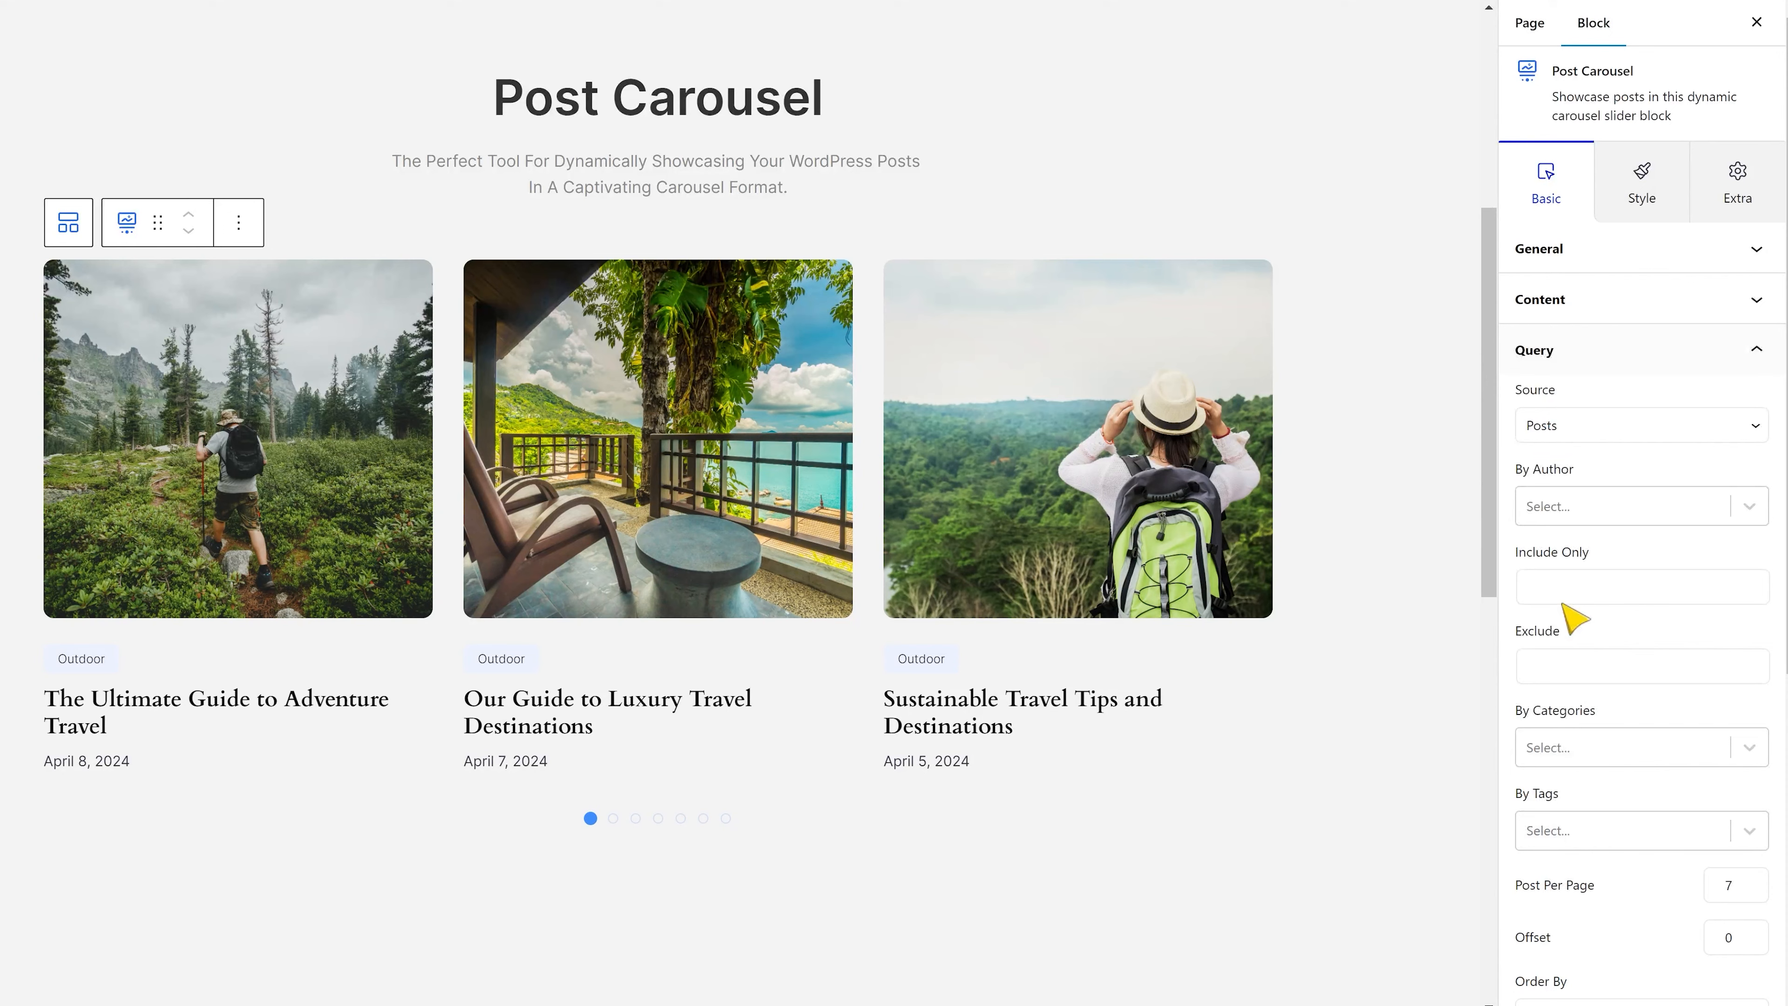
scroll(1620, 536, down, 2)
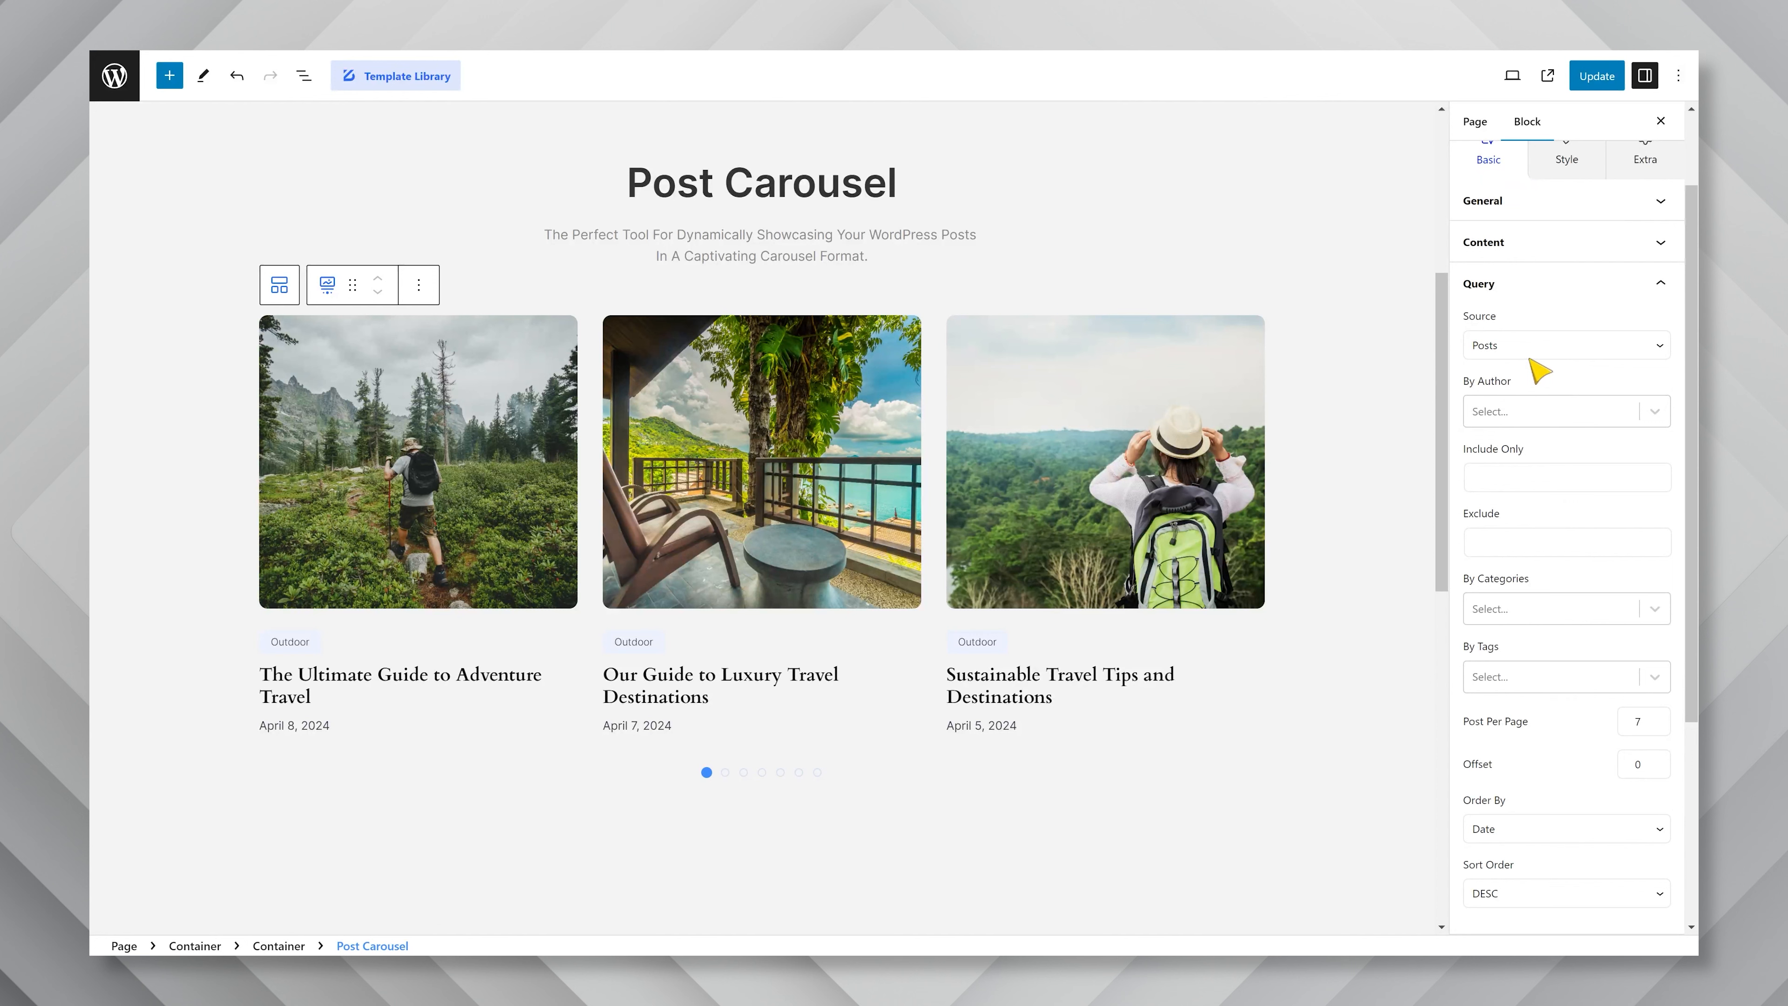
click(1534, 402)
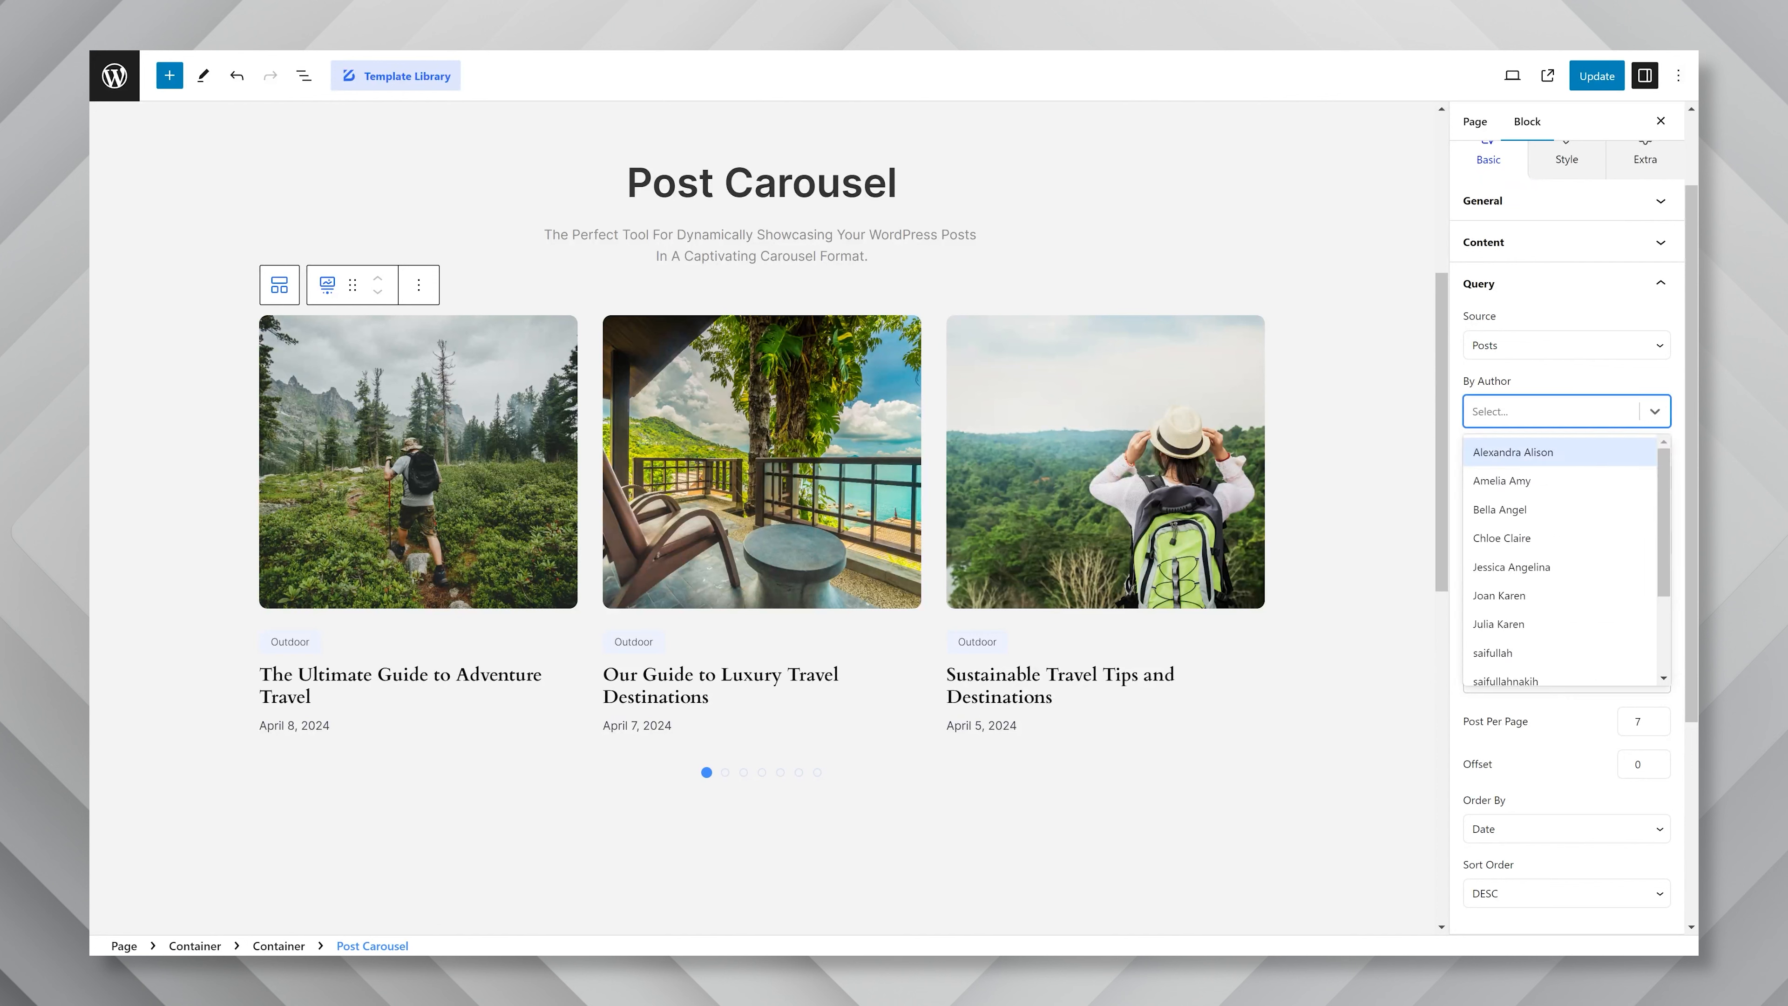
text(sai)
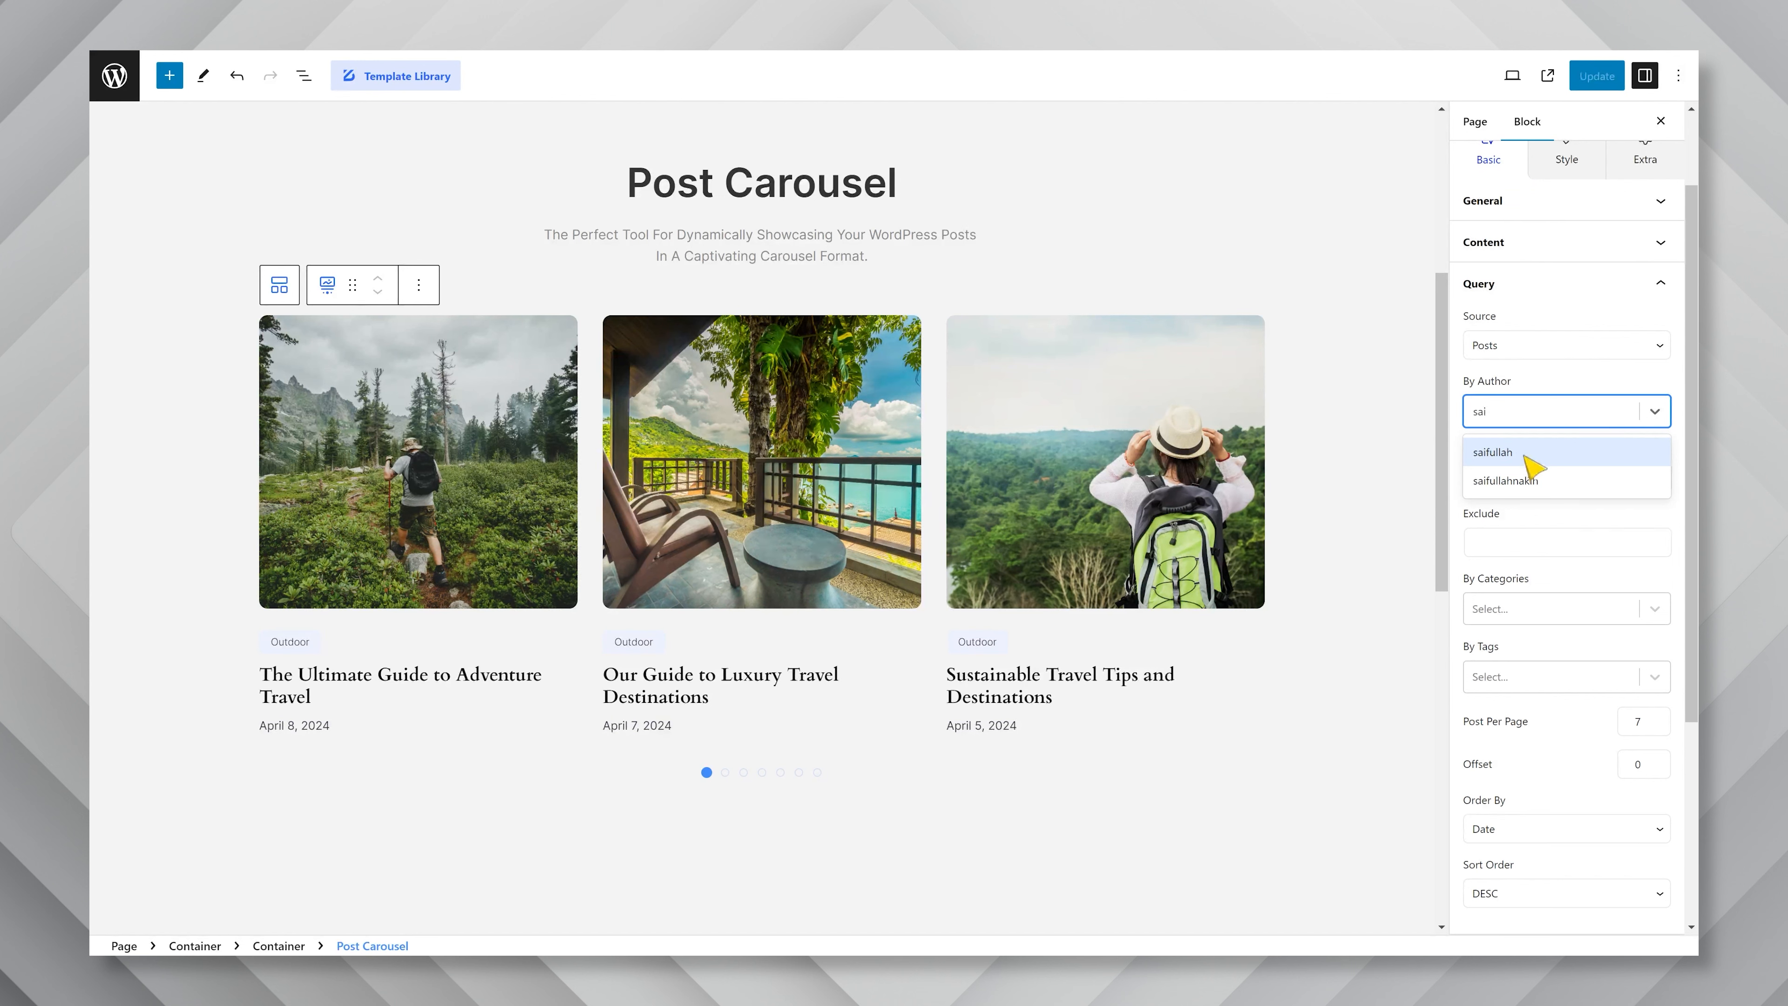
click(1521, 480)
click(1601, 377)
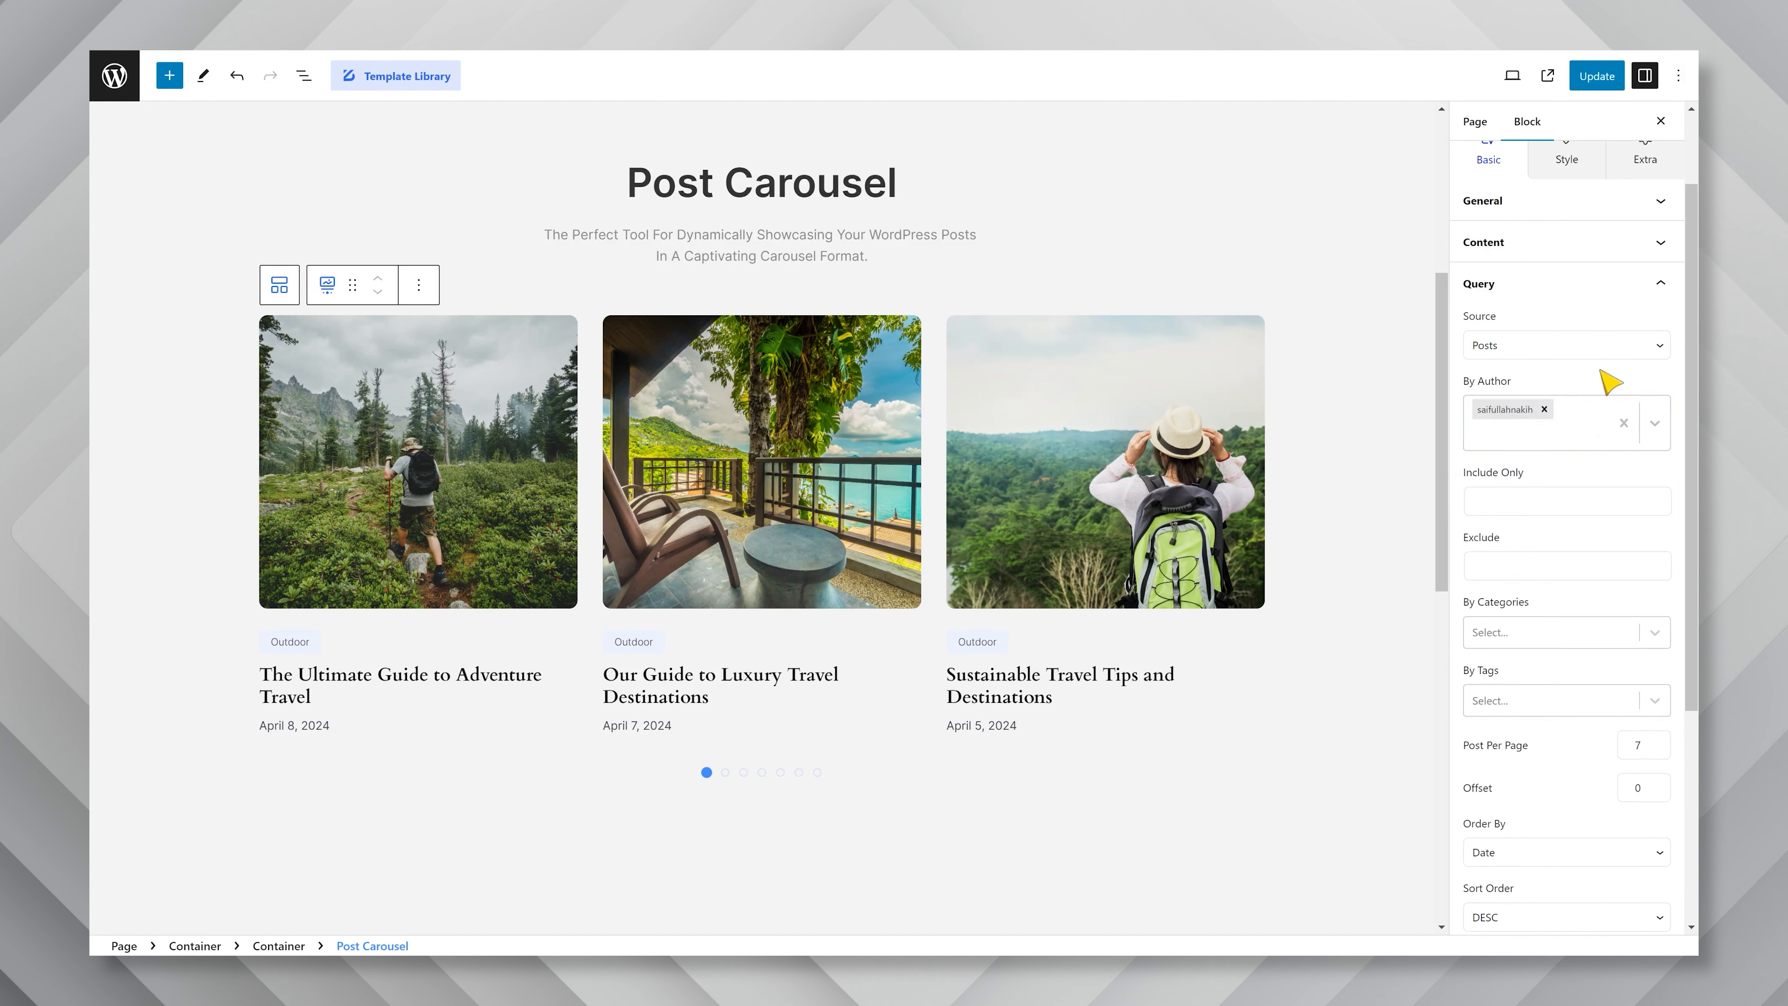
Limit the post query to the Outdoor category, leaving the Include Only and Exclude fields empty.
click(1567, 502)
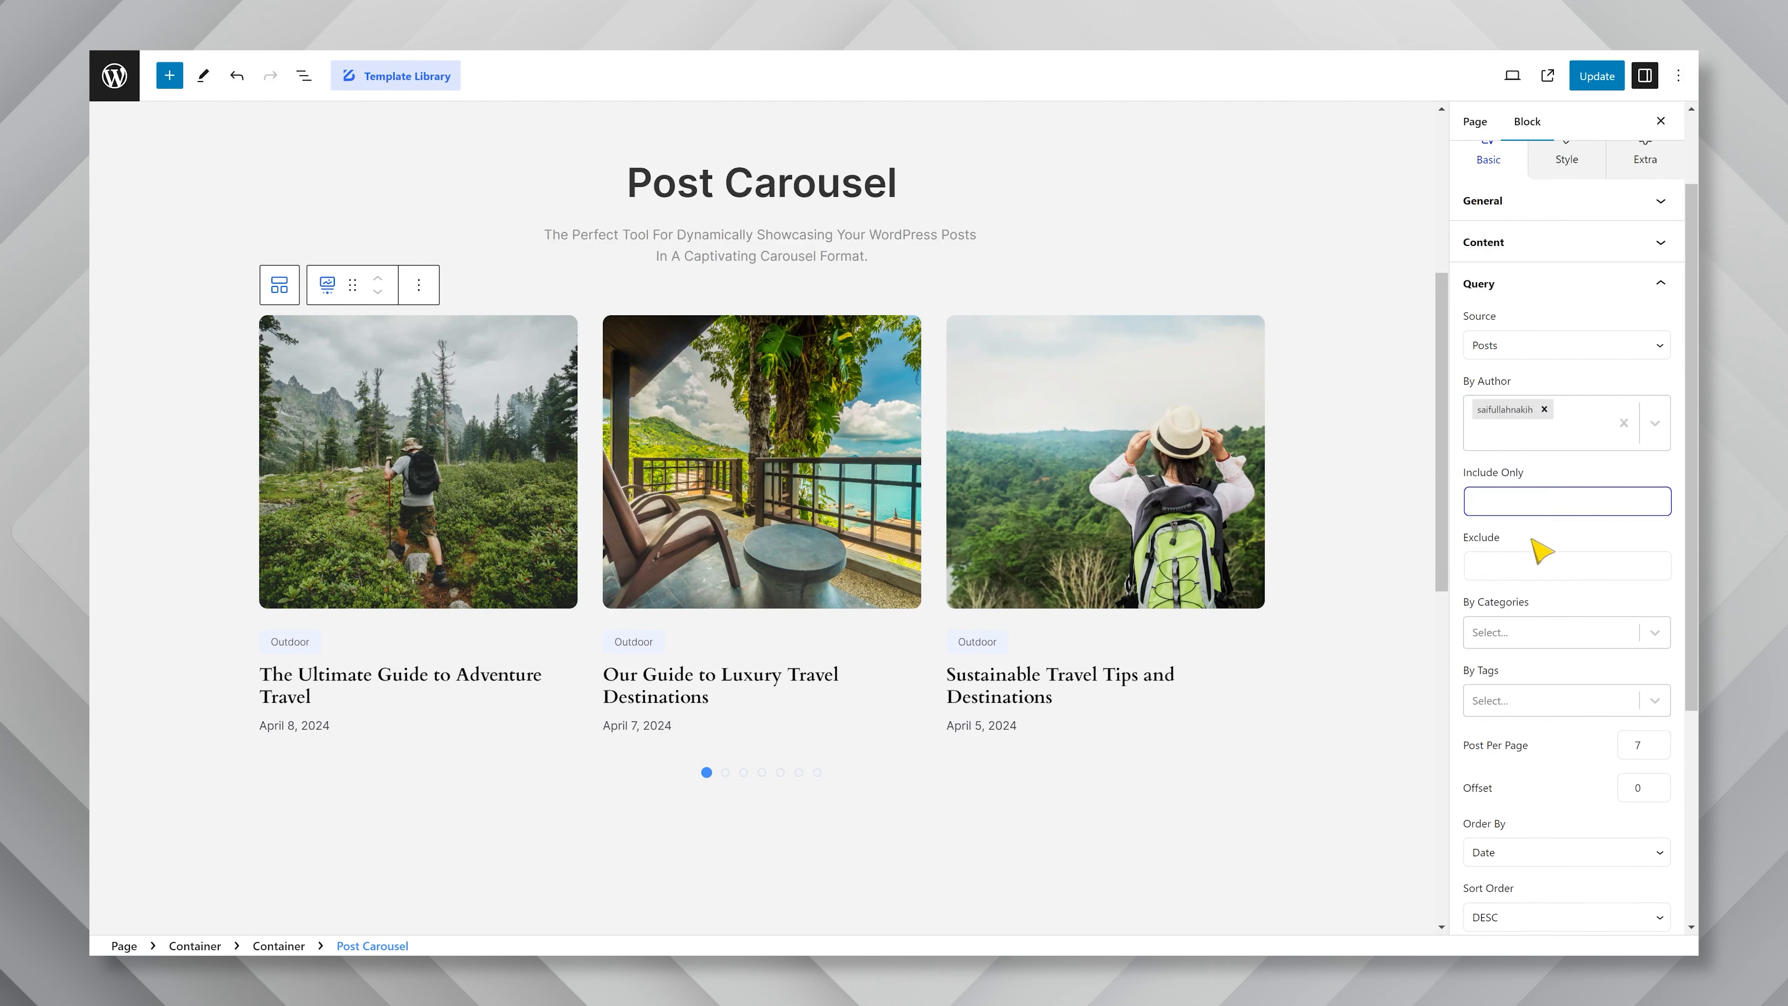
click(1539, 564)
click(1553, 632)
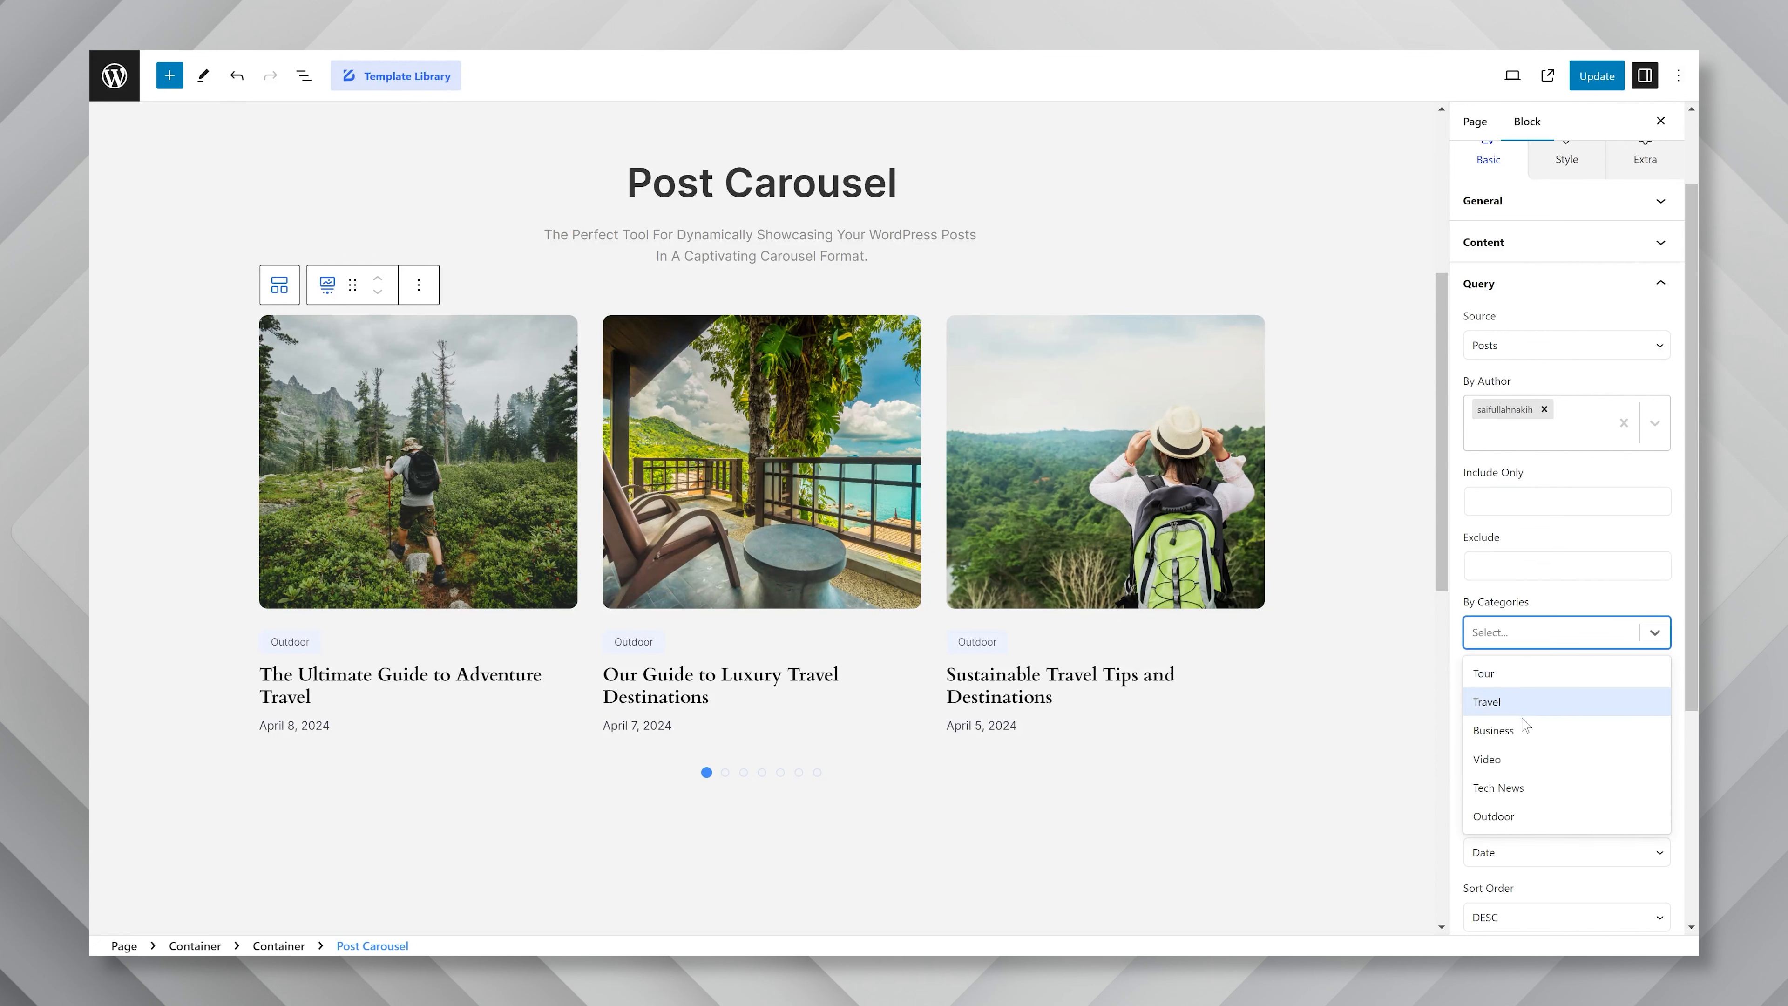
click(1502, 817)
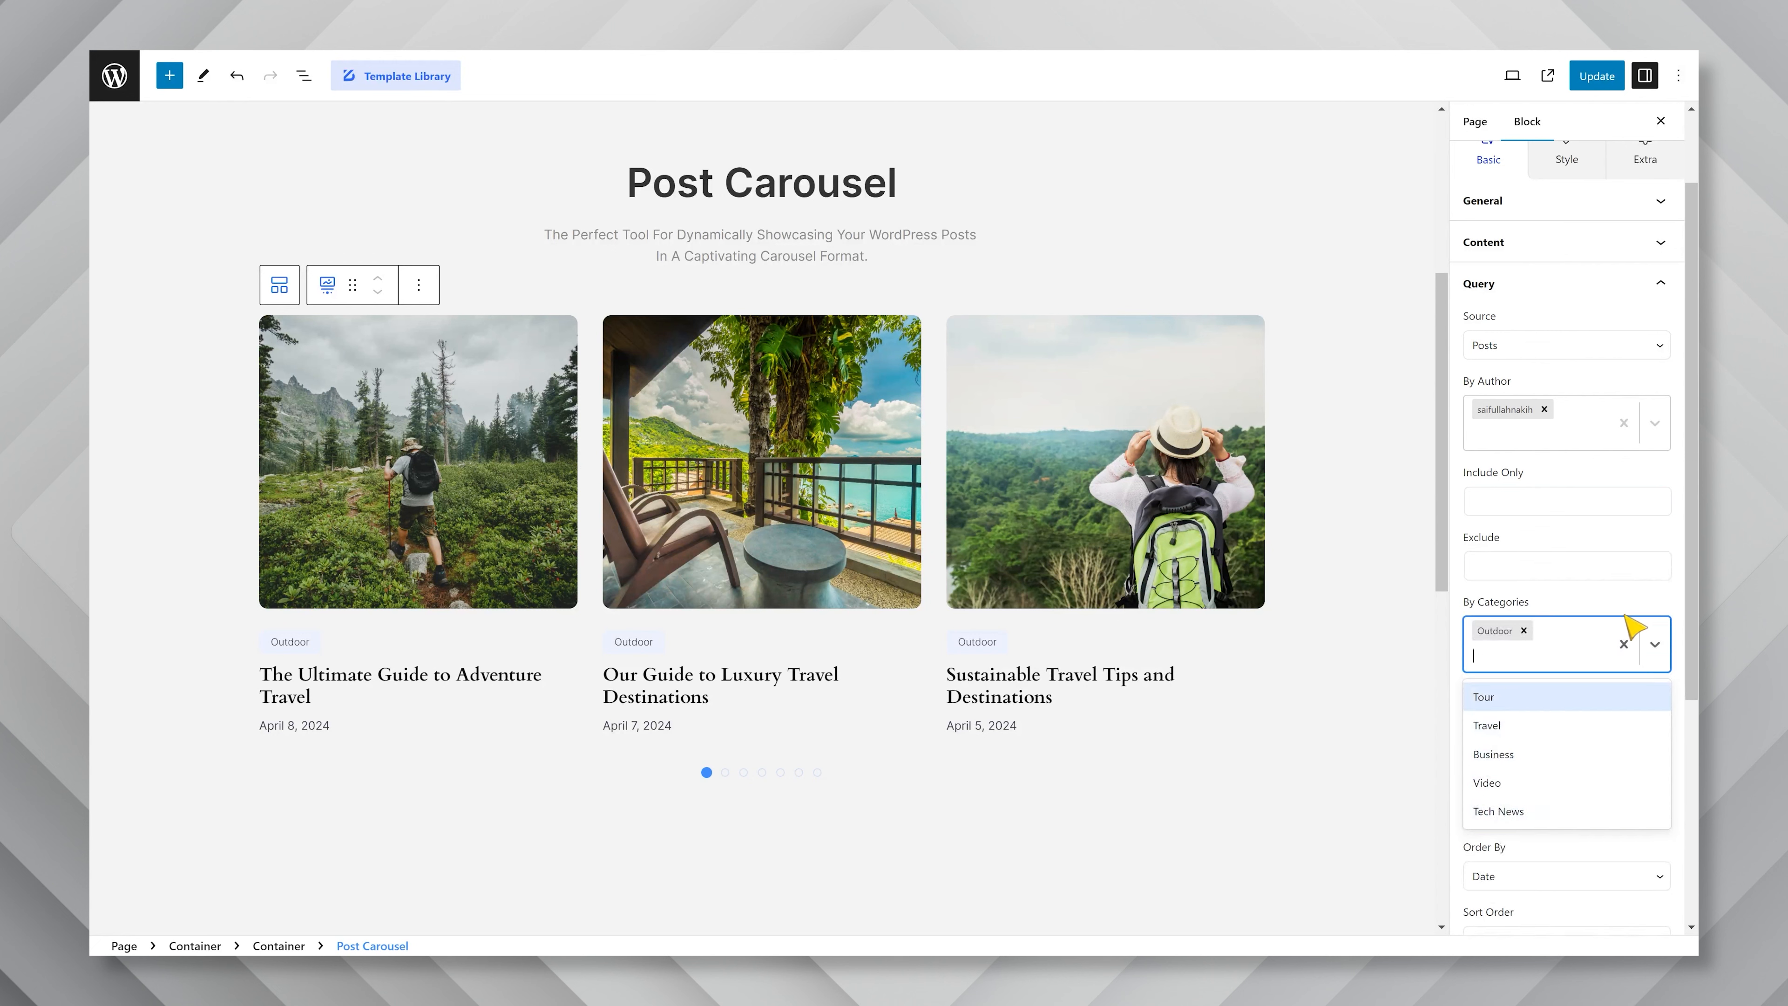
click(1637, 637)
Set the number of posts per page in the query to 5.
scroll(1612, 619, down, 1)
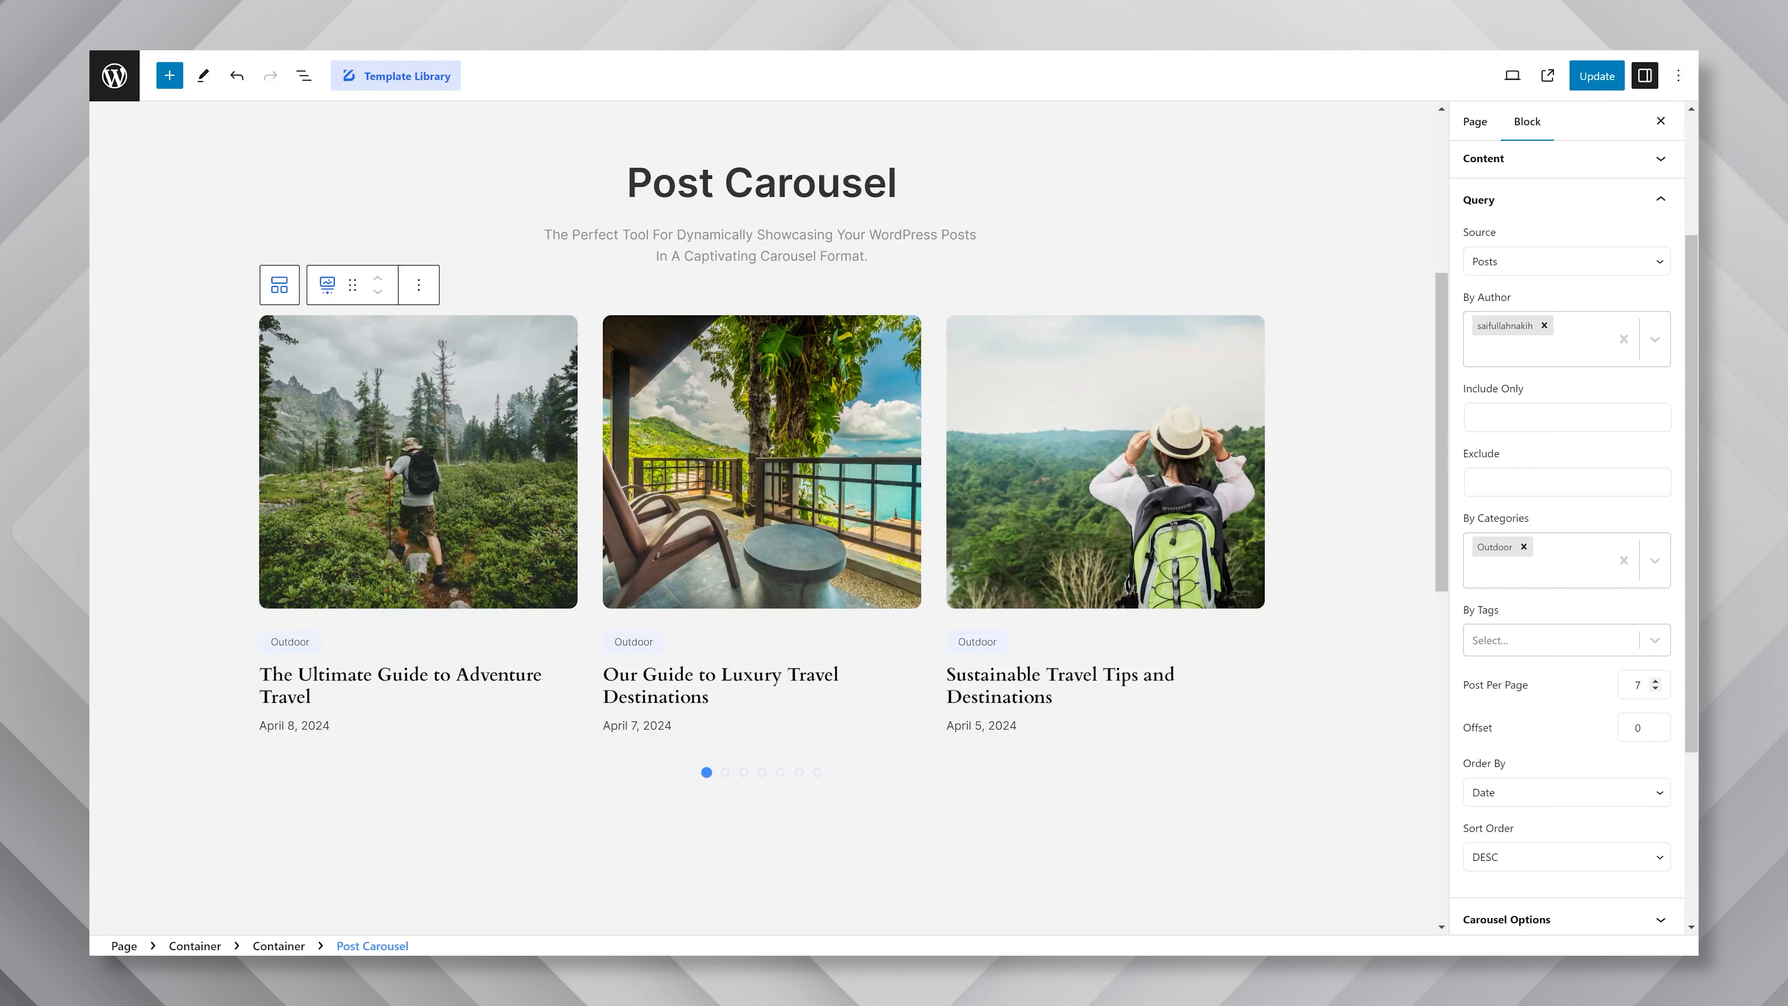
double_click(1638, 684)
text(5)
click(1584, 699)
Try the Coverflow effect in the carousel options, swipe through the slides to preview it, and return to Slide.
scroll(1585, 687, down, 1)
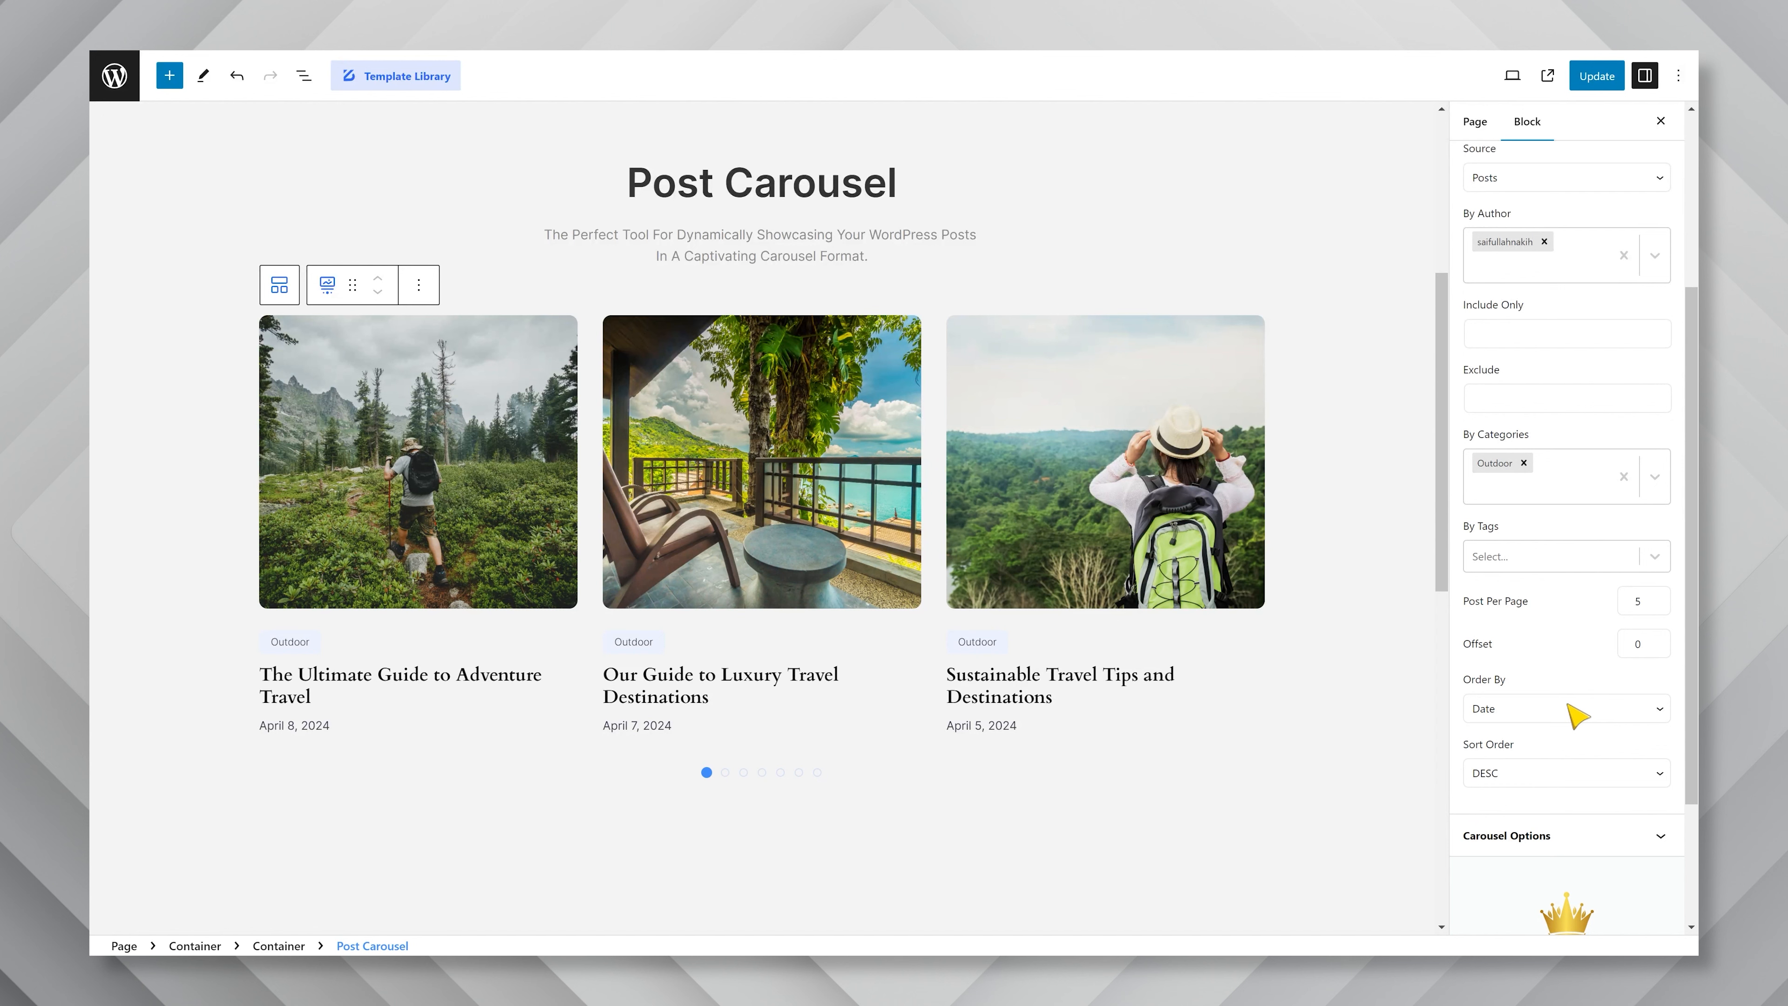
scroll(1589, 775, down, 1)
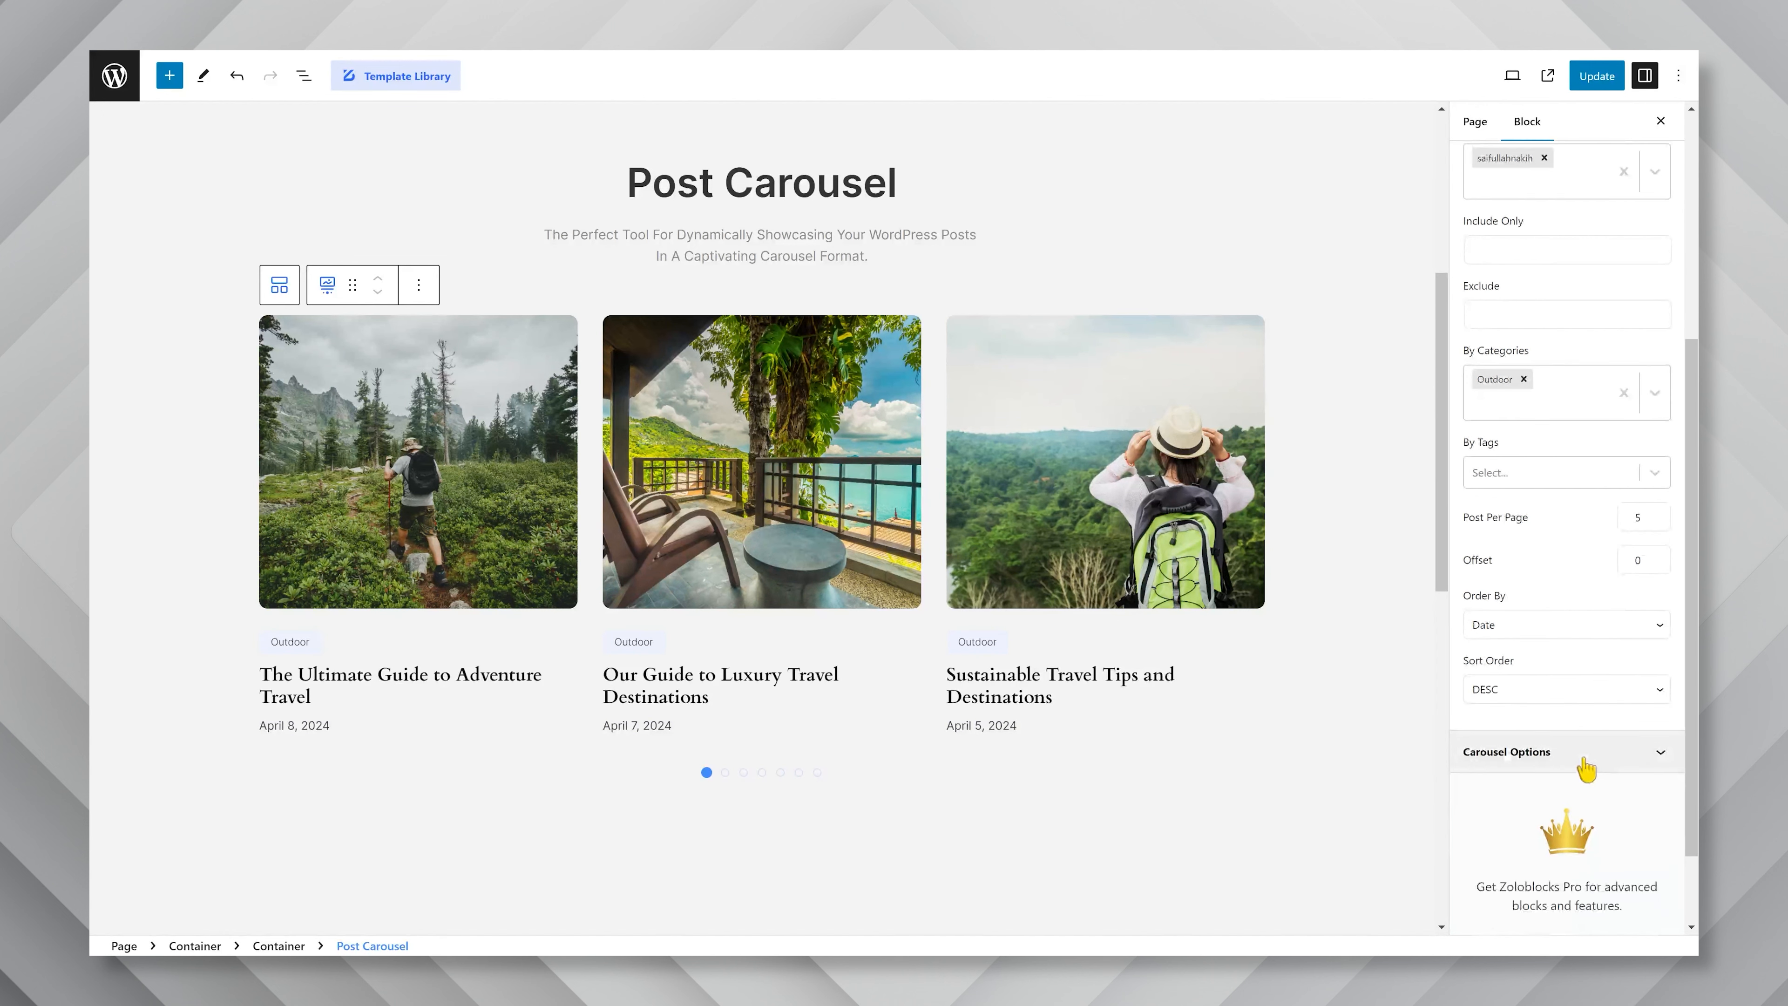
click(1585, 760)
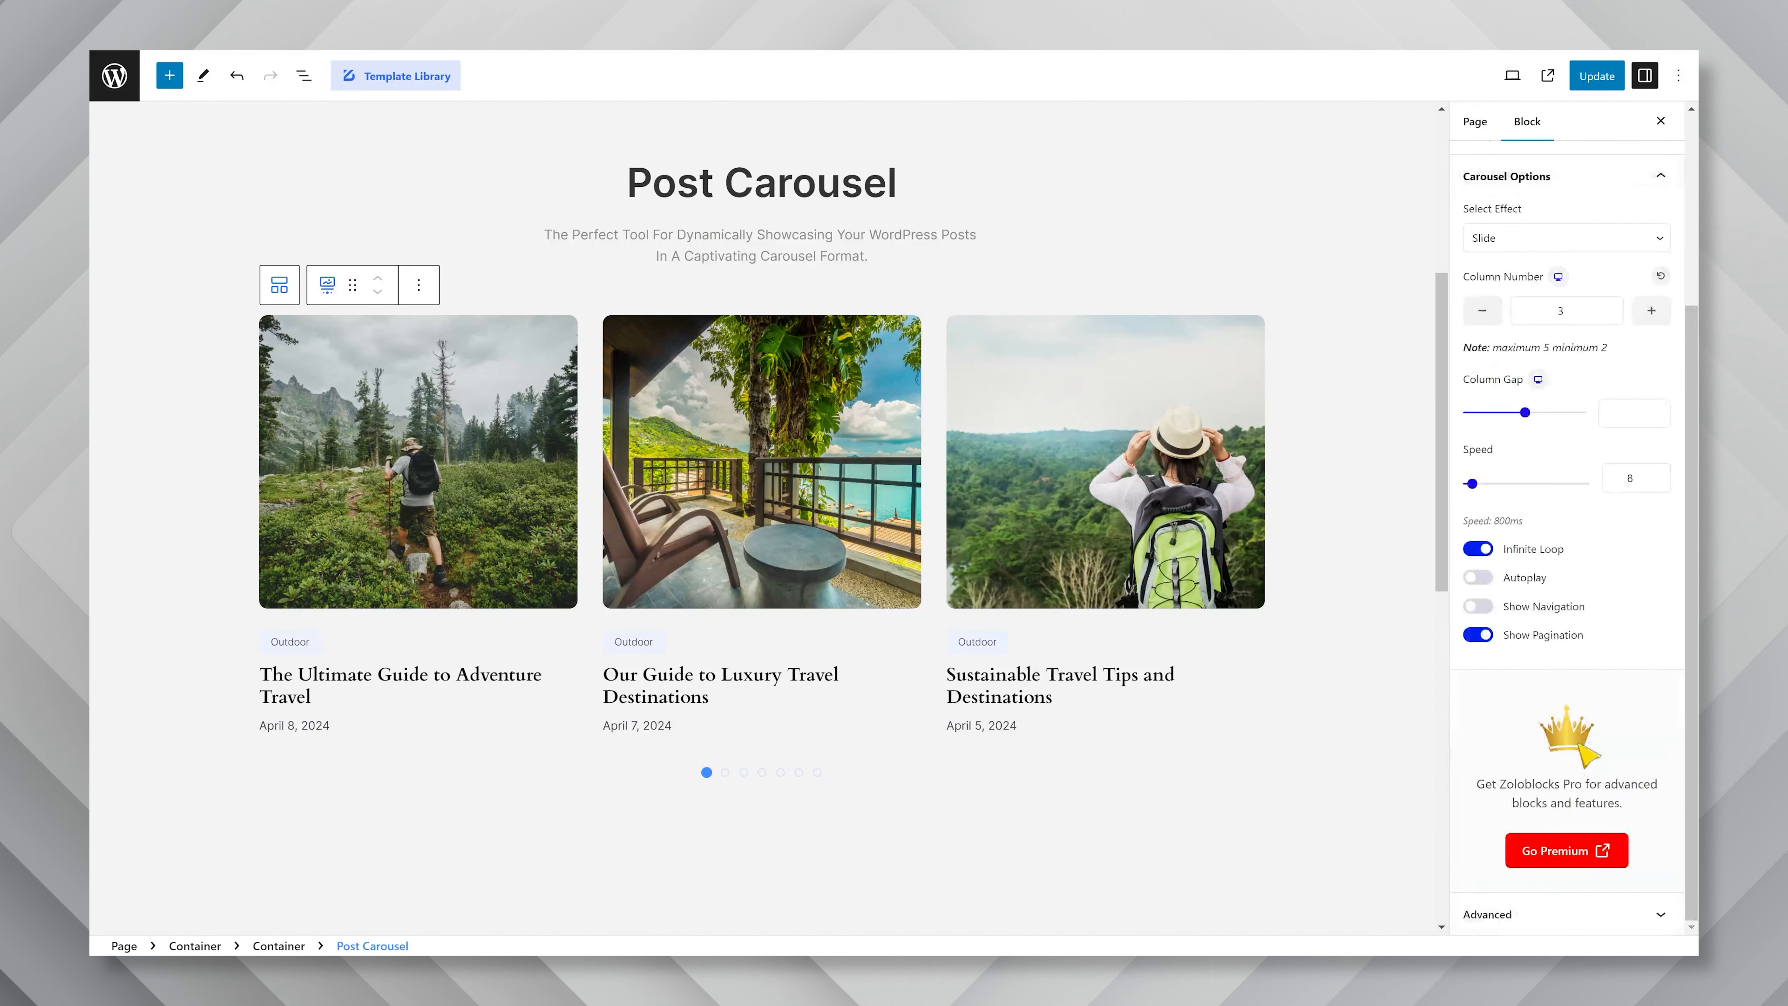
click(1536, 245)
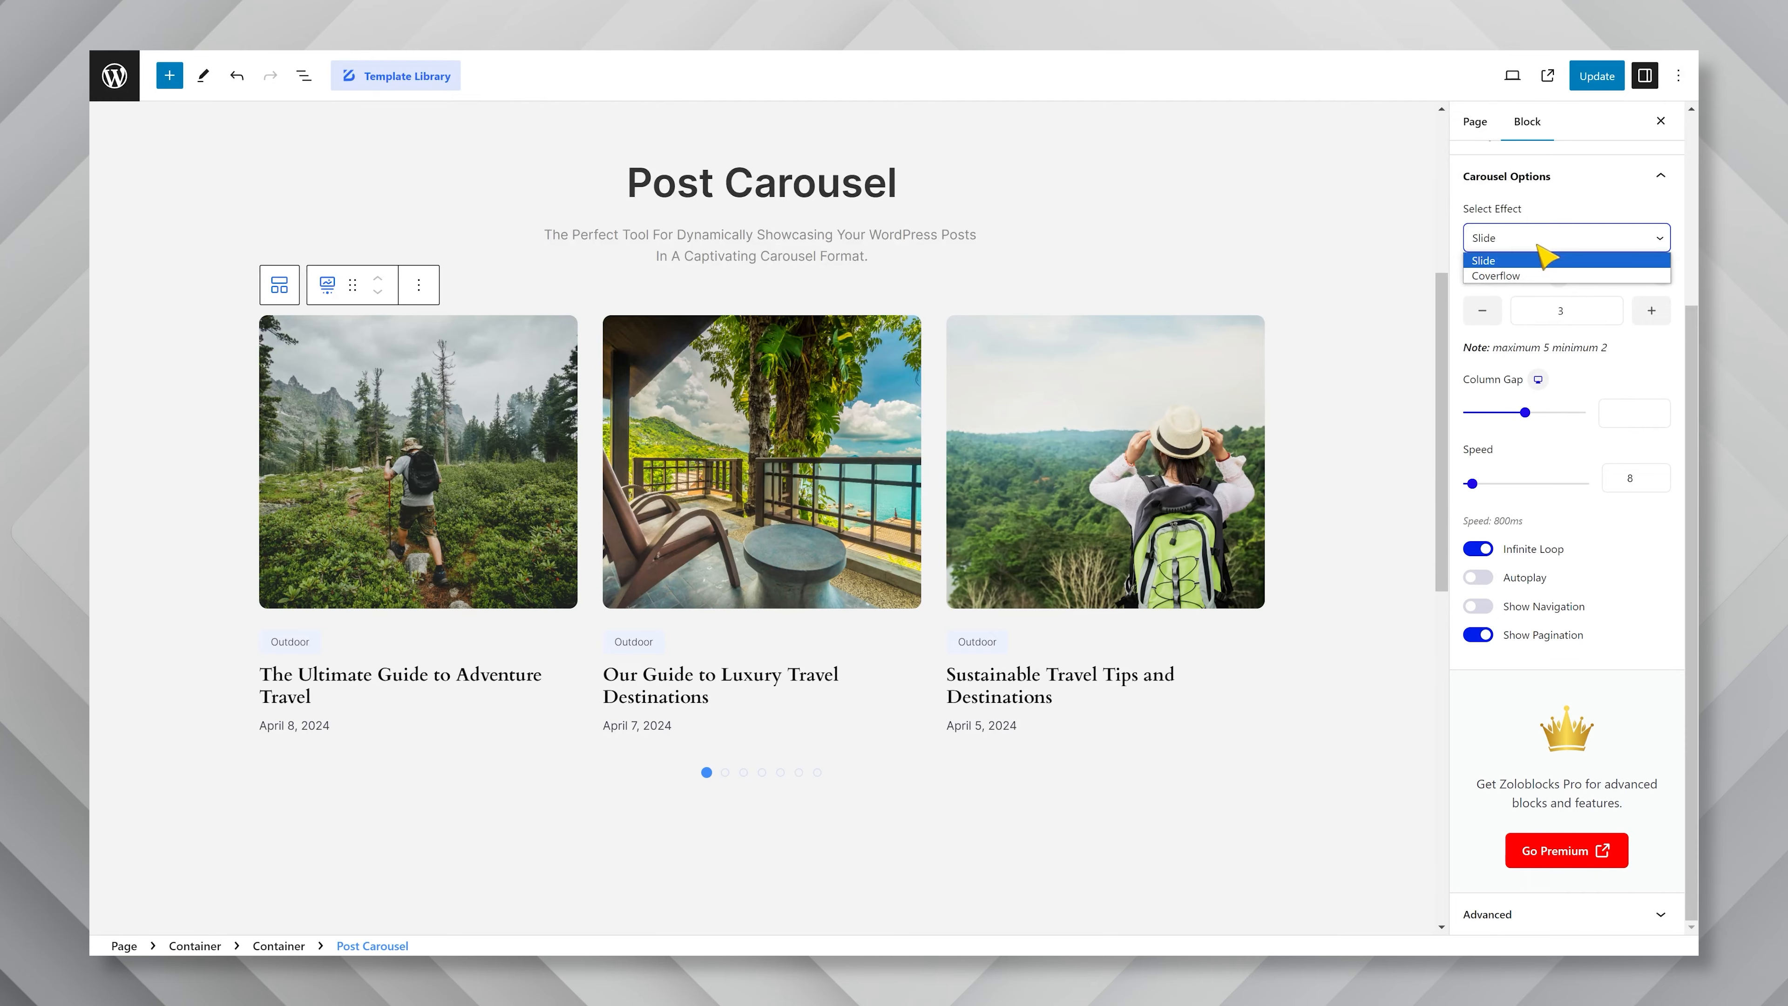
click(1525, 276)
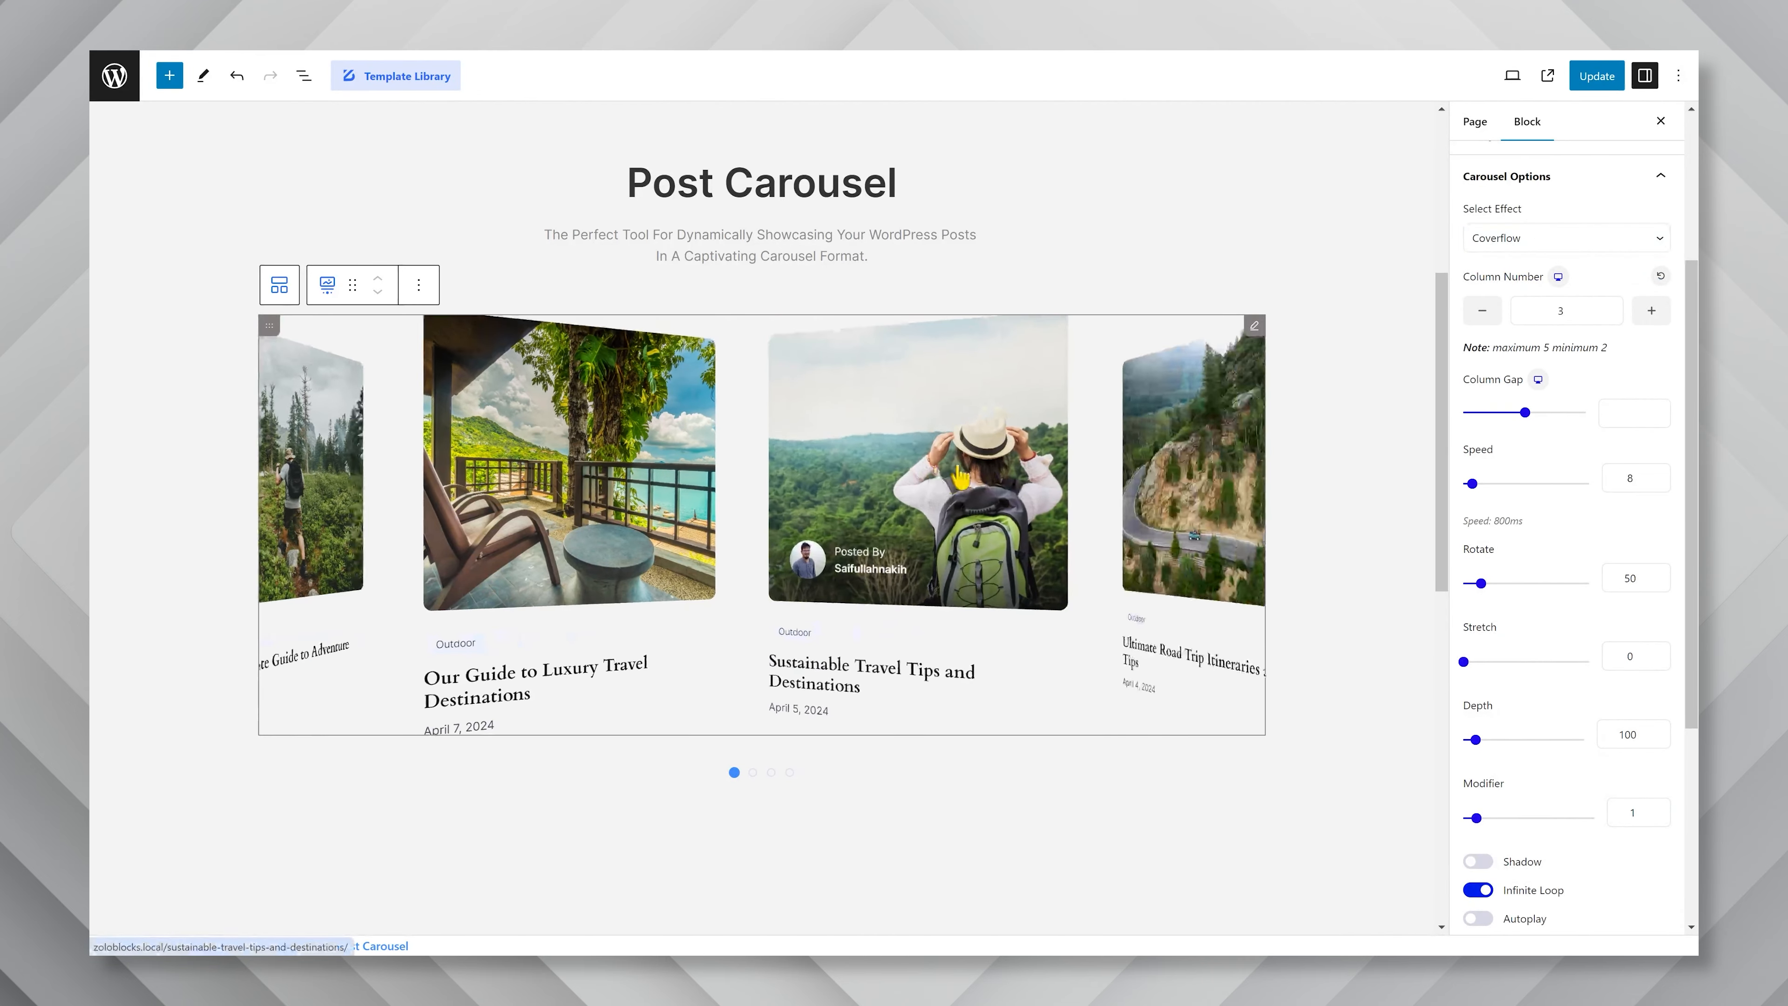
drag(1096, 473, 884, 463)
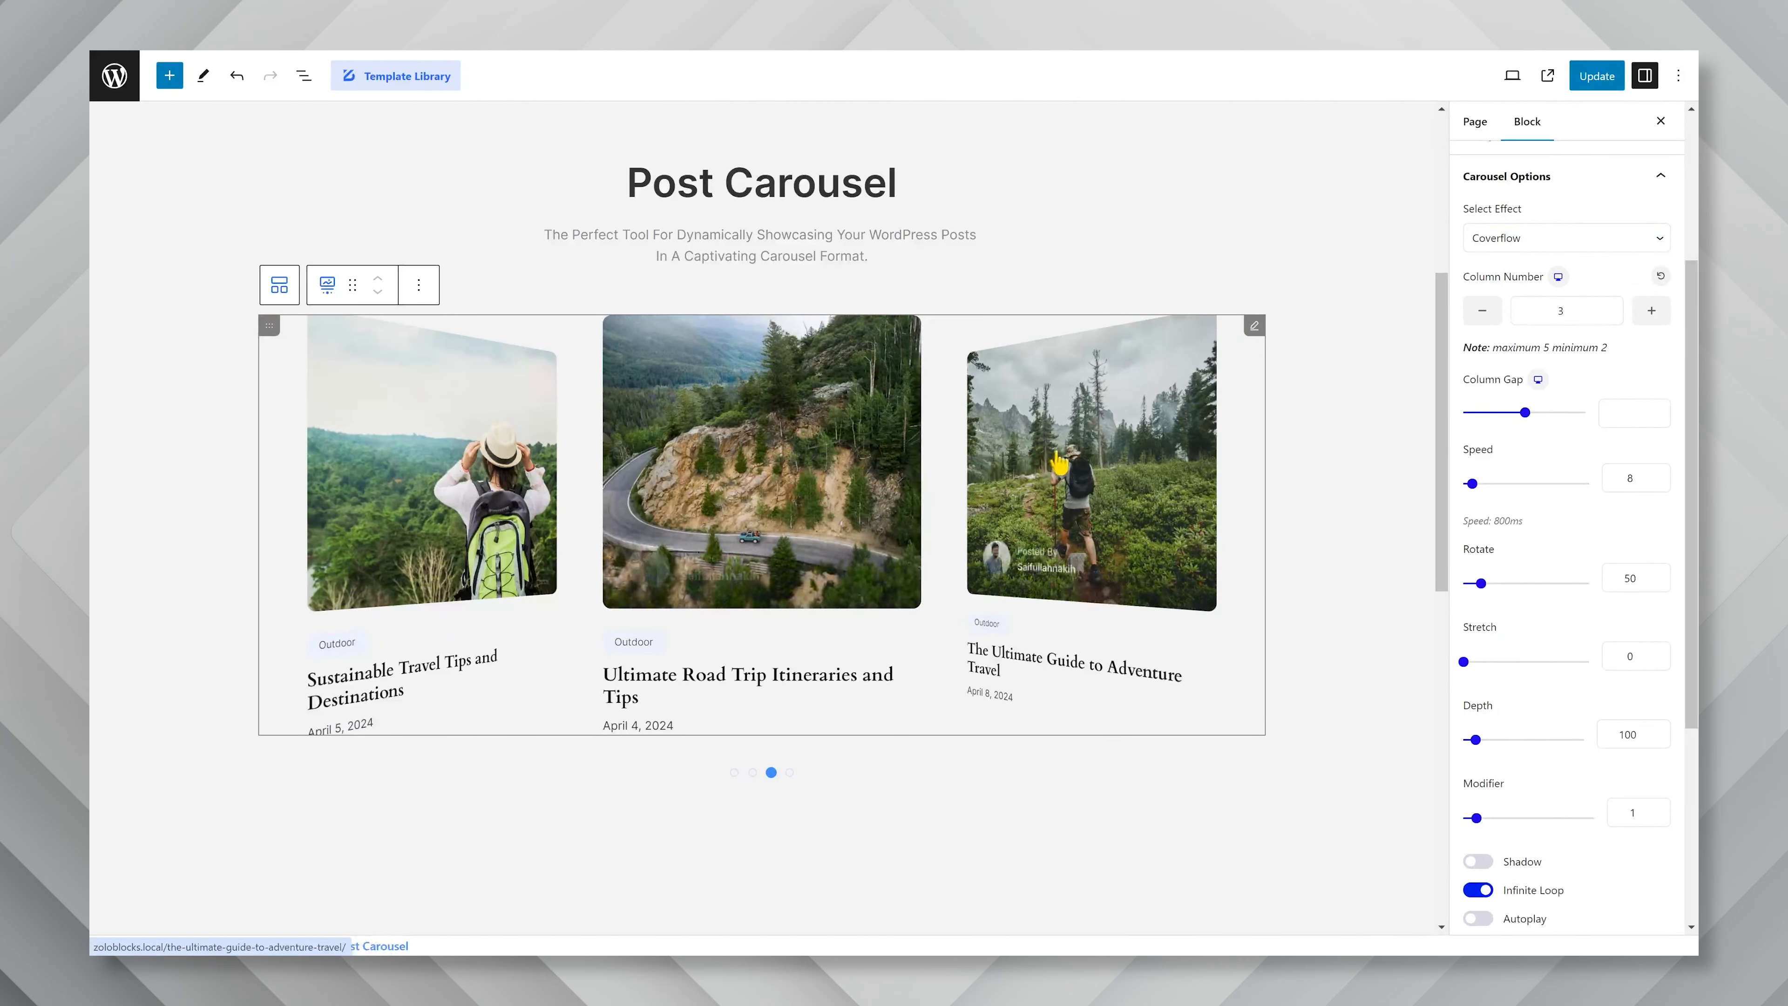
drag(1070, 465, 872, 440)
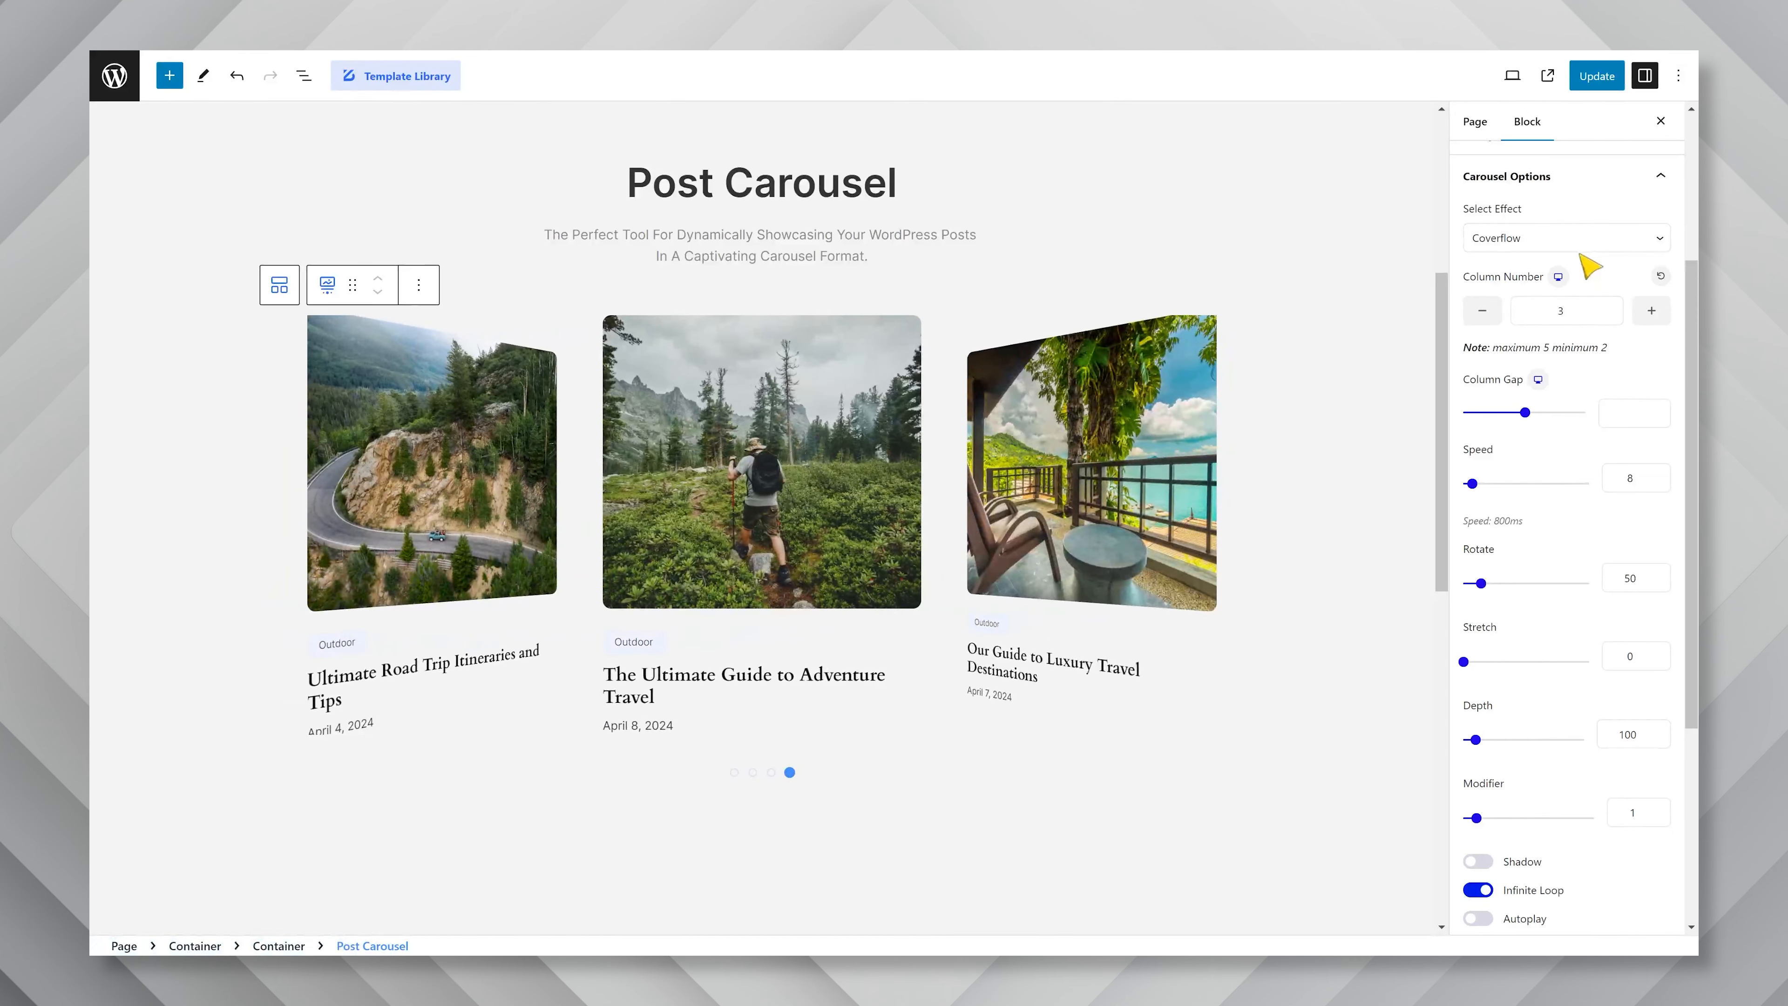
click(1579, 245)
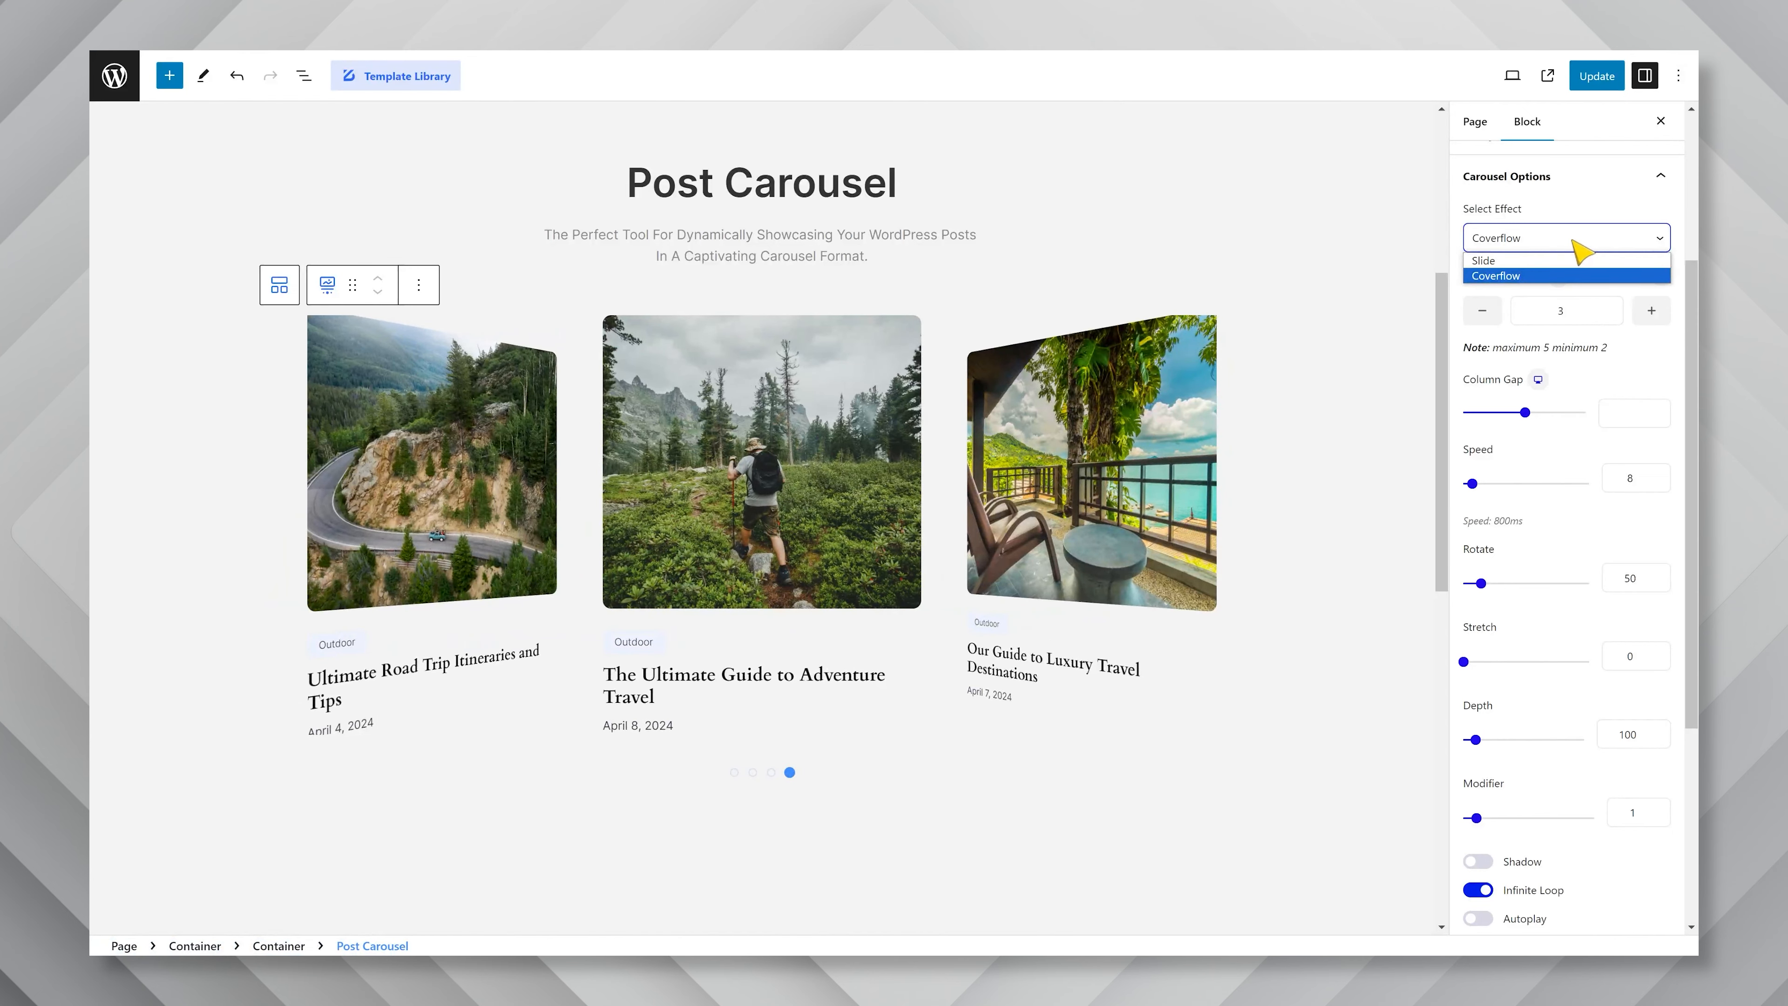
click(1543, 261)
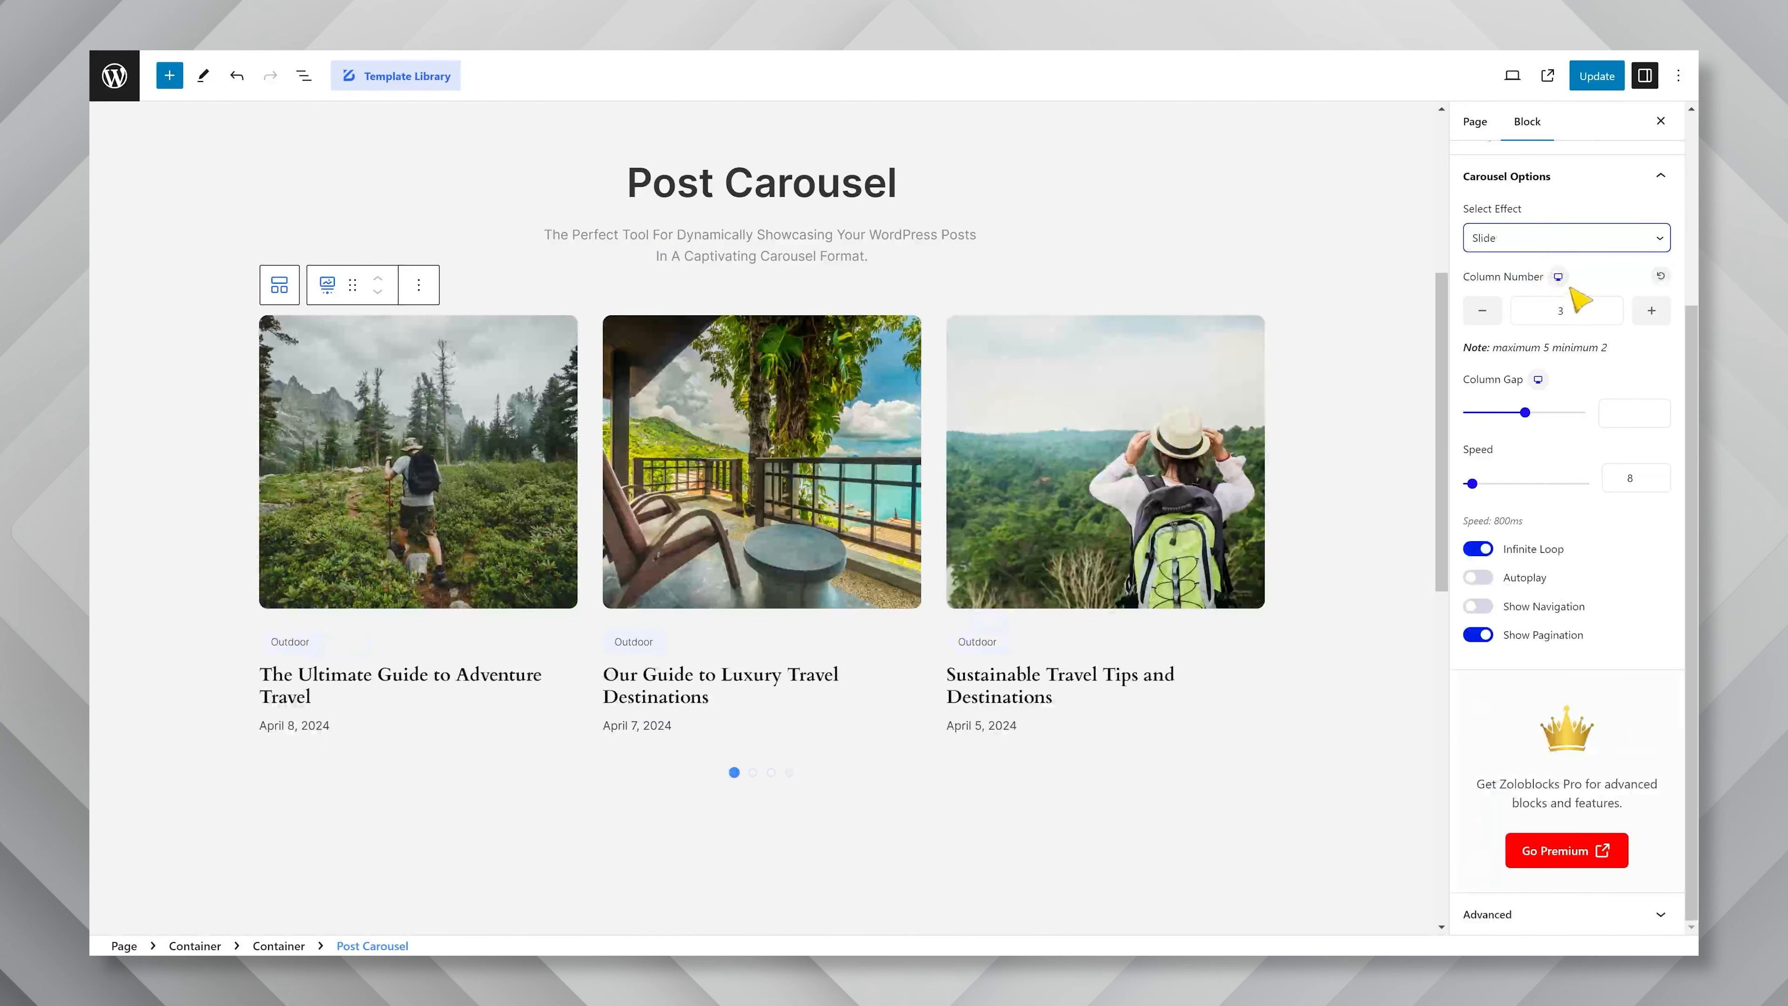
Decrease the column number and bring it back to 3, and set the column gap to 41.
click(1483, 315)
click(1651, 312)
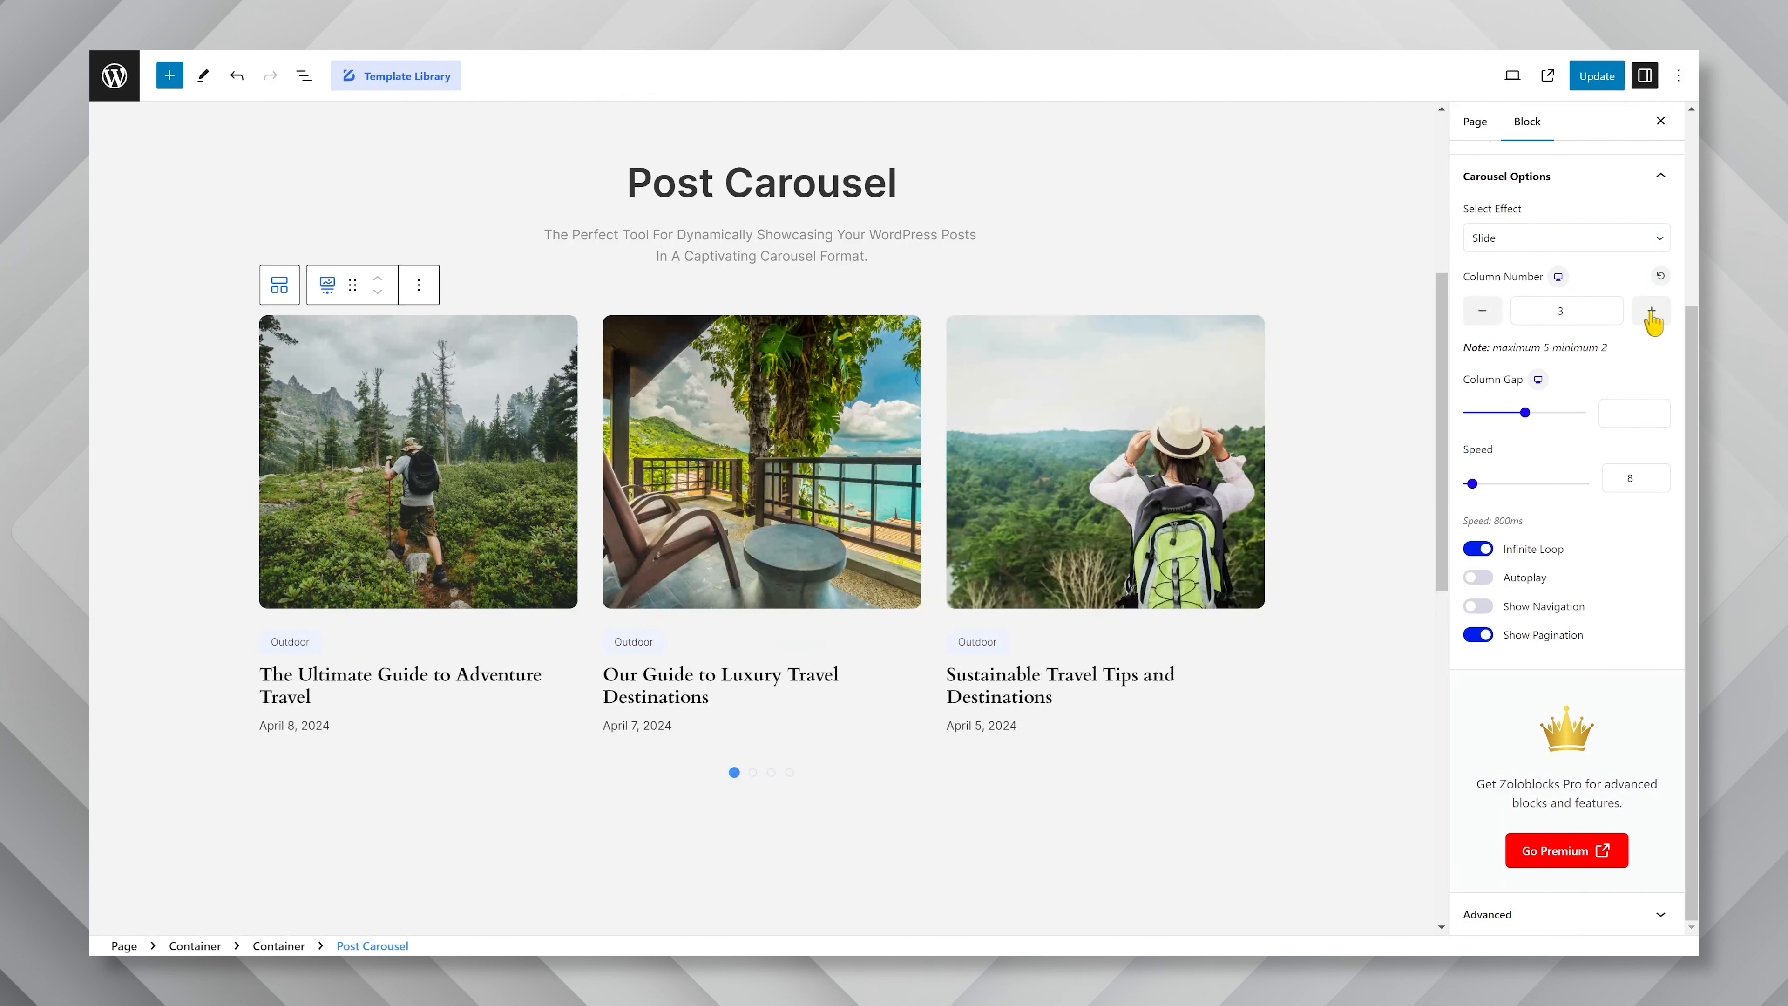
click(1515, 414)
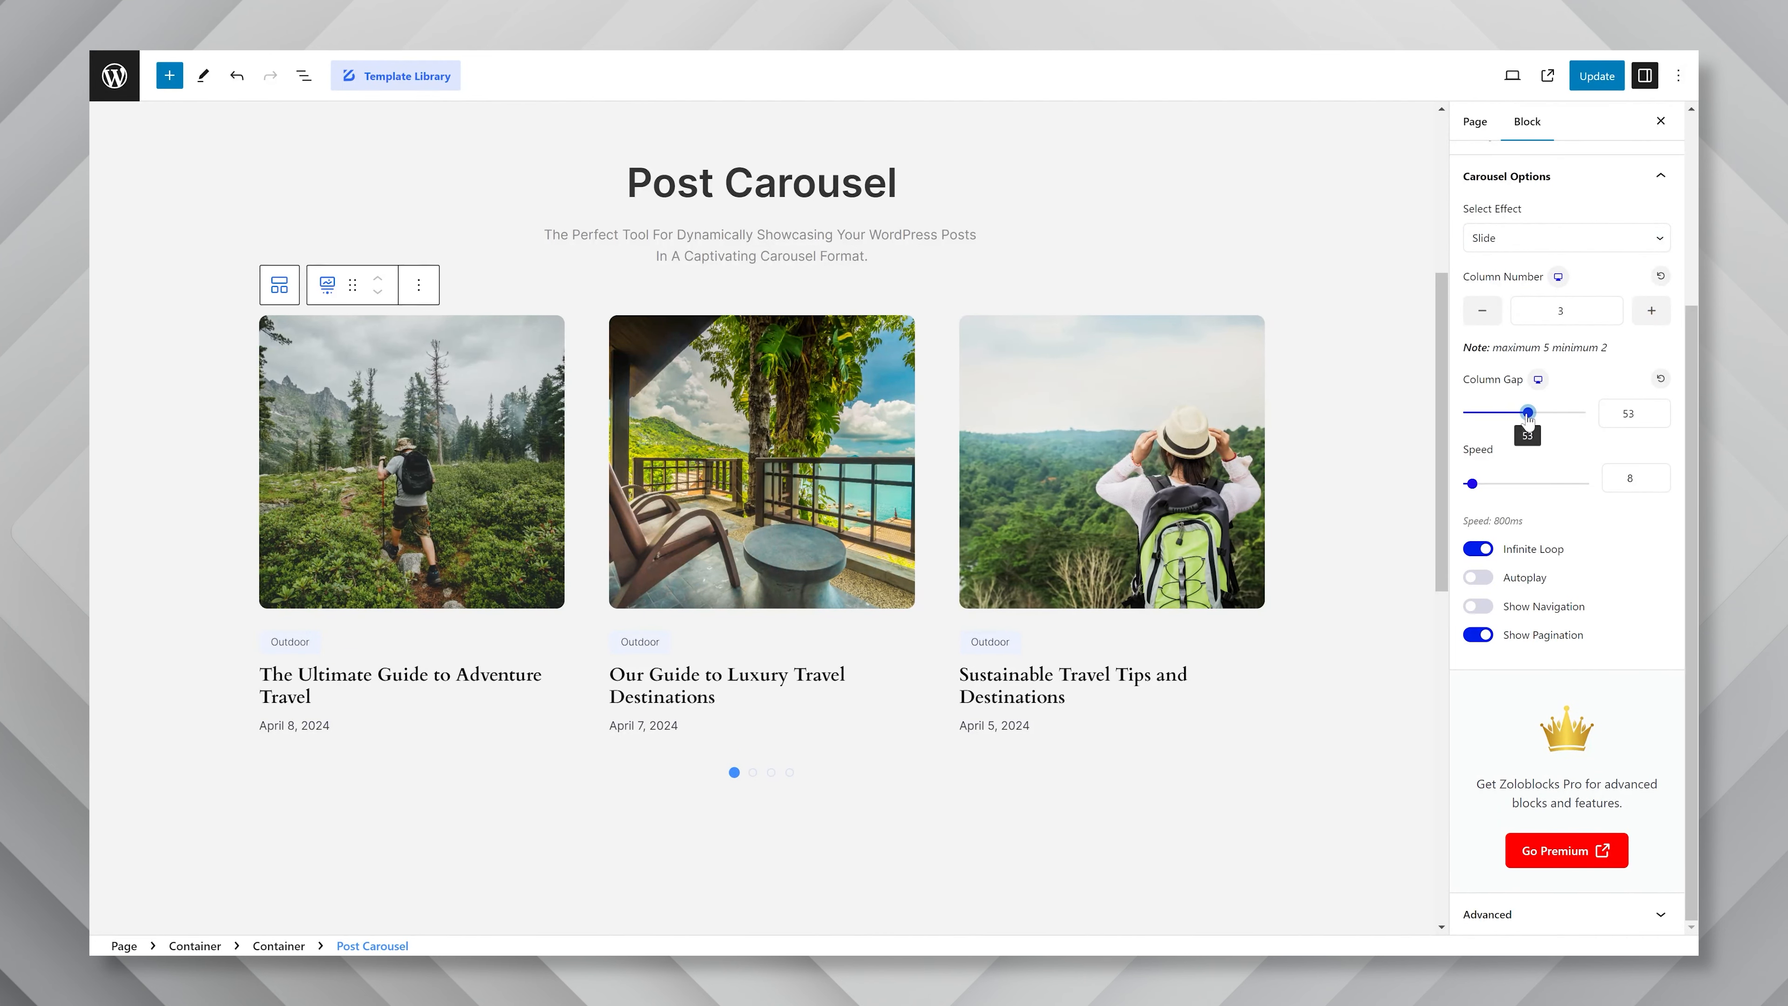
drag(1517, 415, 1515, 416)
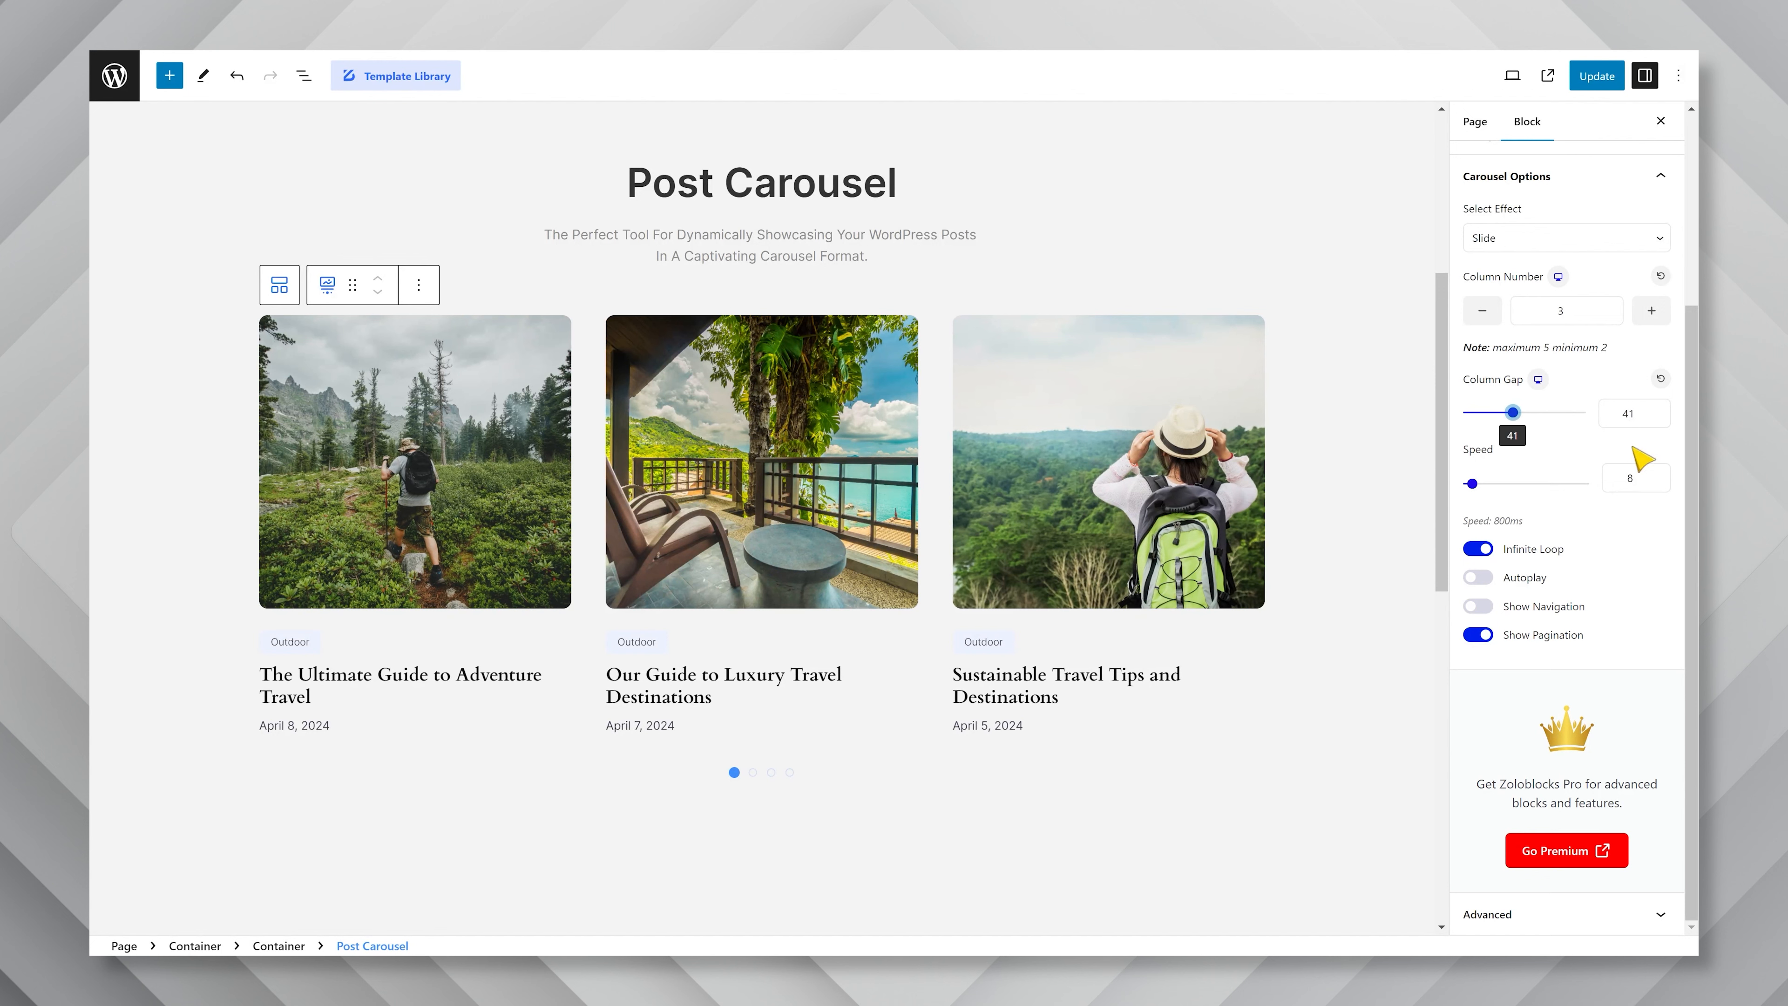
Try autoplay with a delay of 14 and pause on mouse enter, and turn both options off again.
click(1477, 578)
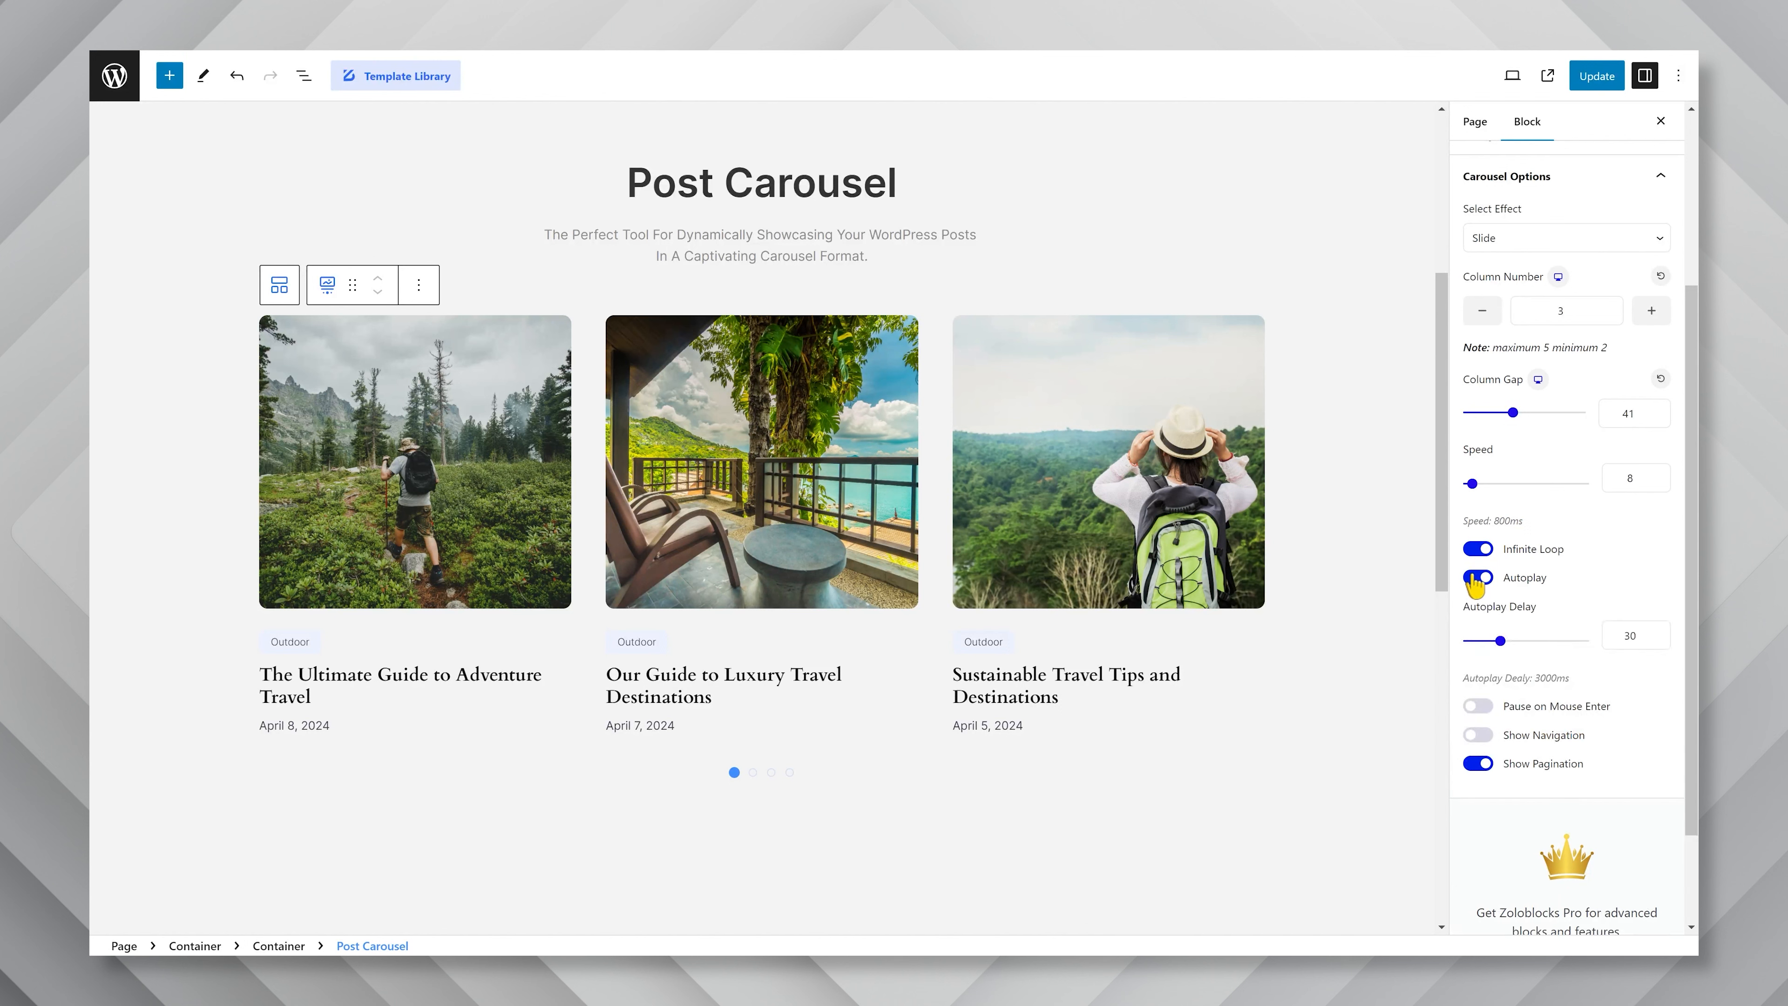
drag(1502, 642, 1493, 638)
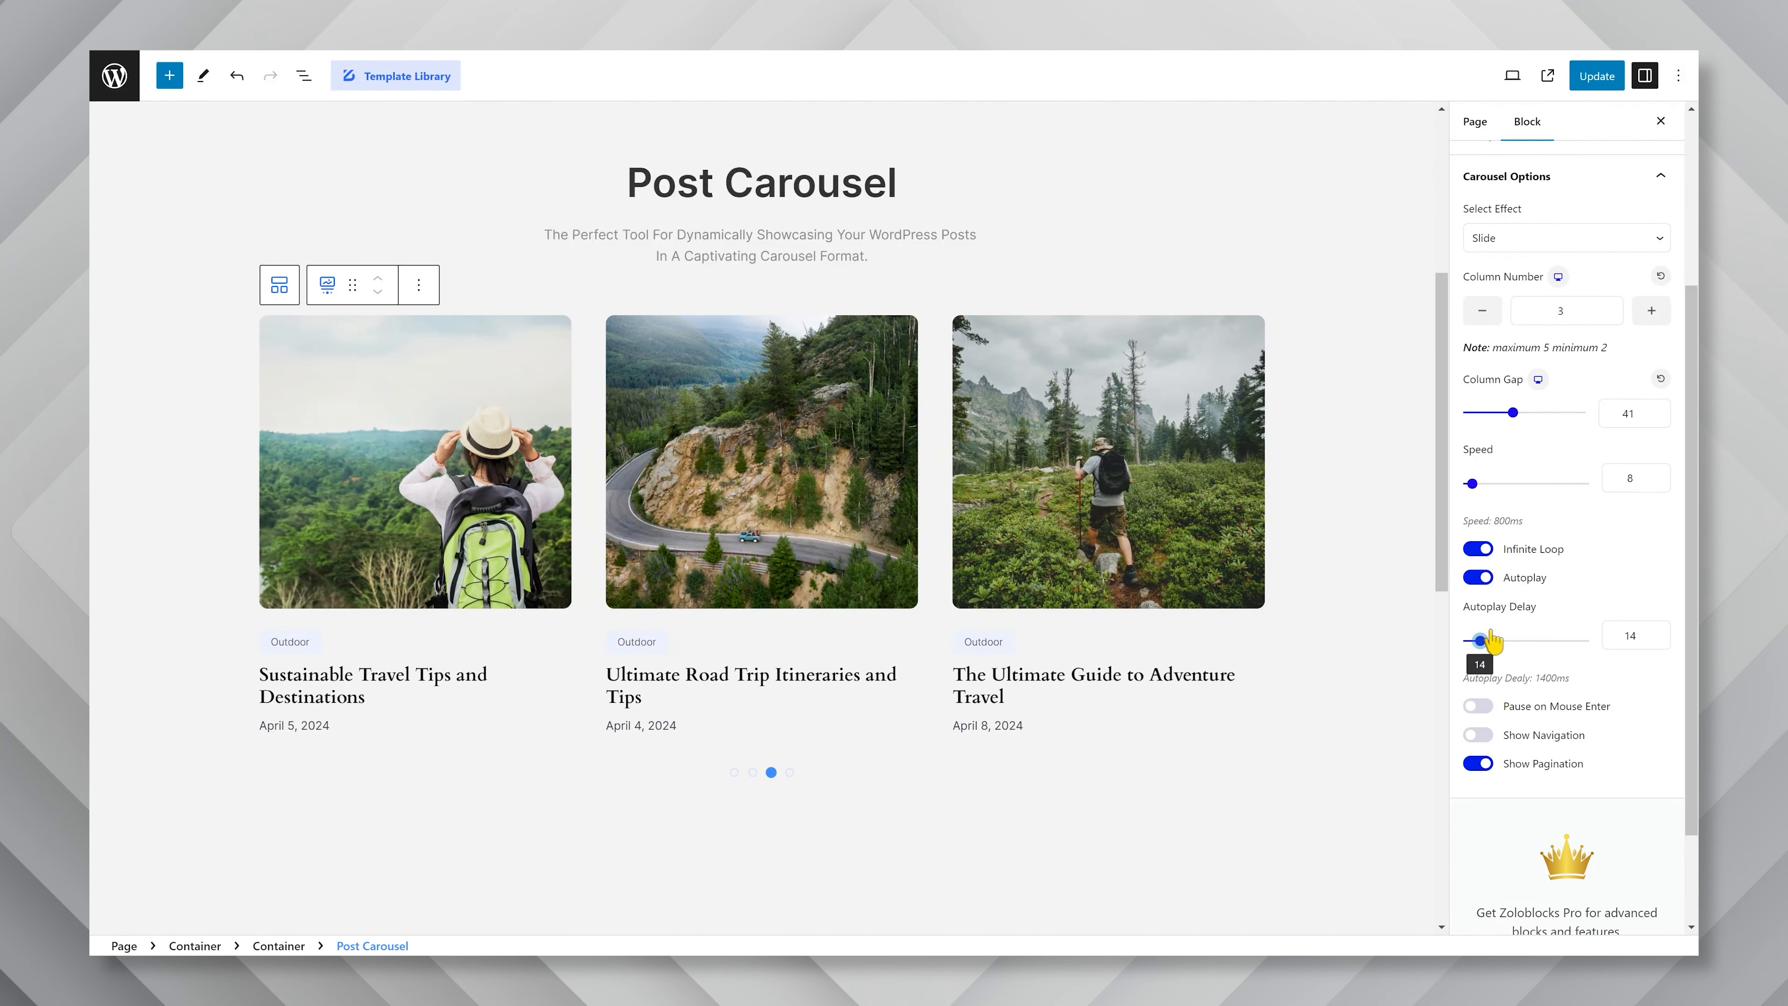
click(1477, 705)
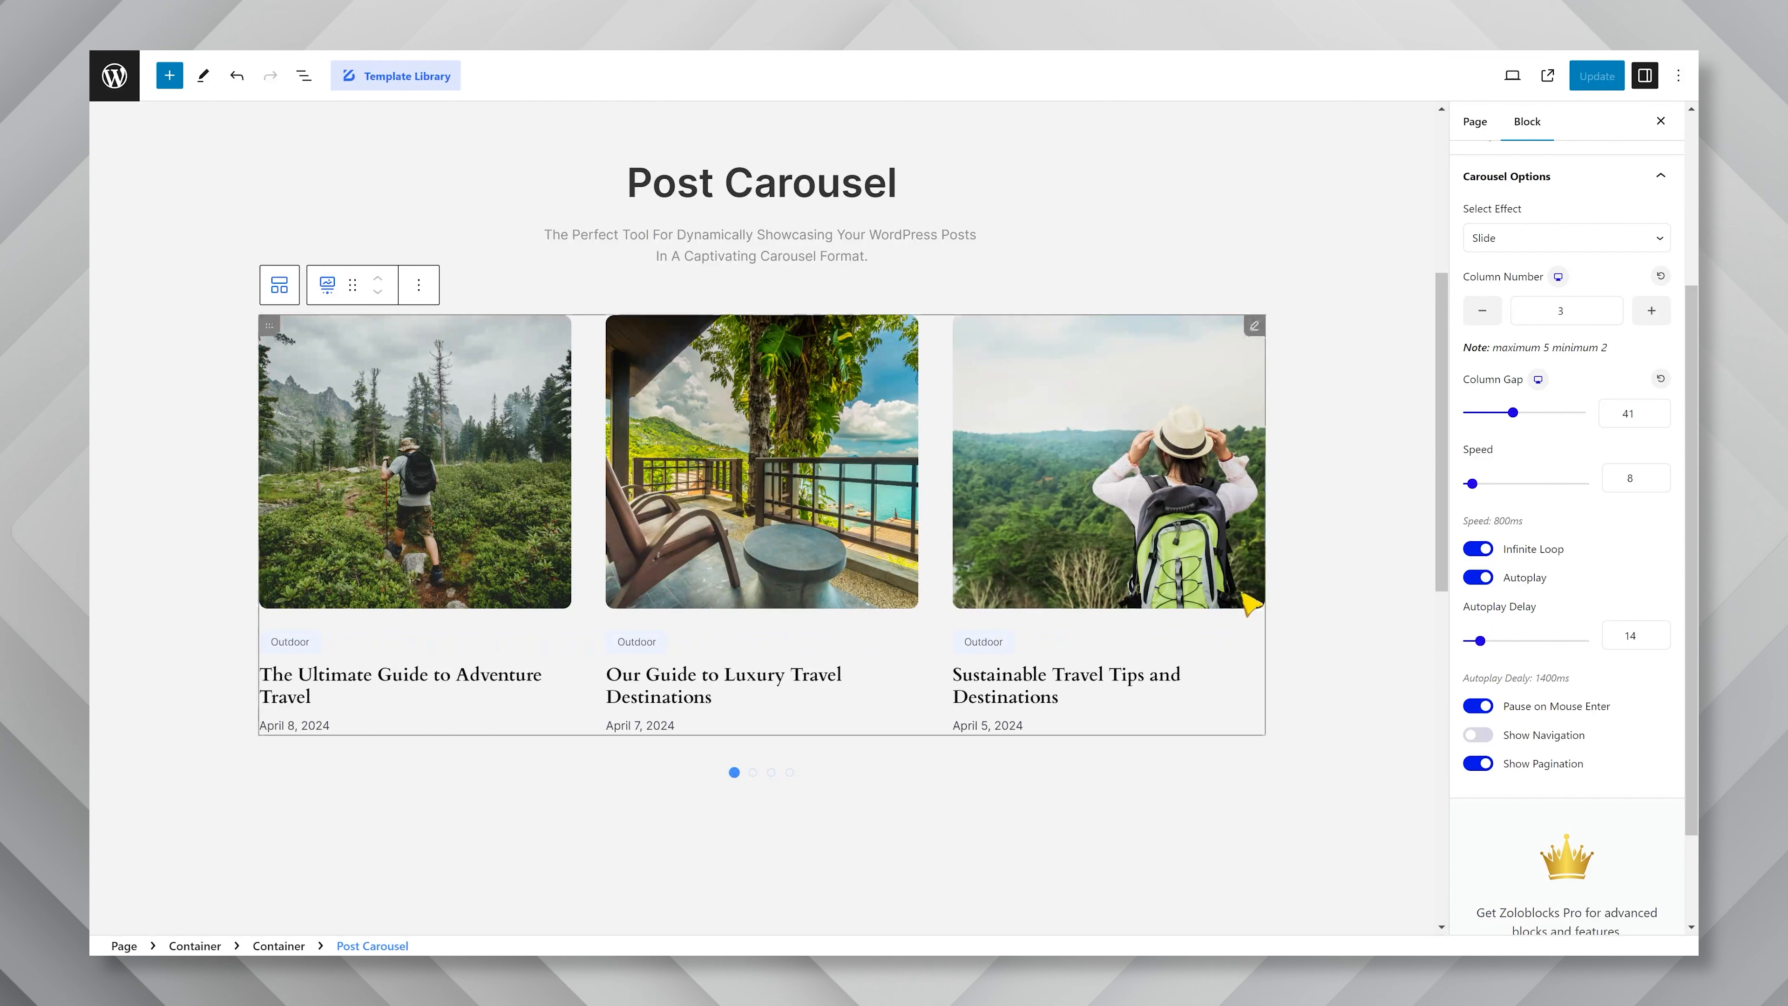
click(1478, 705)
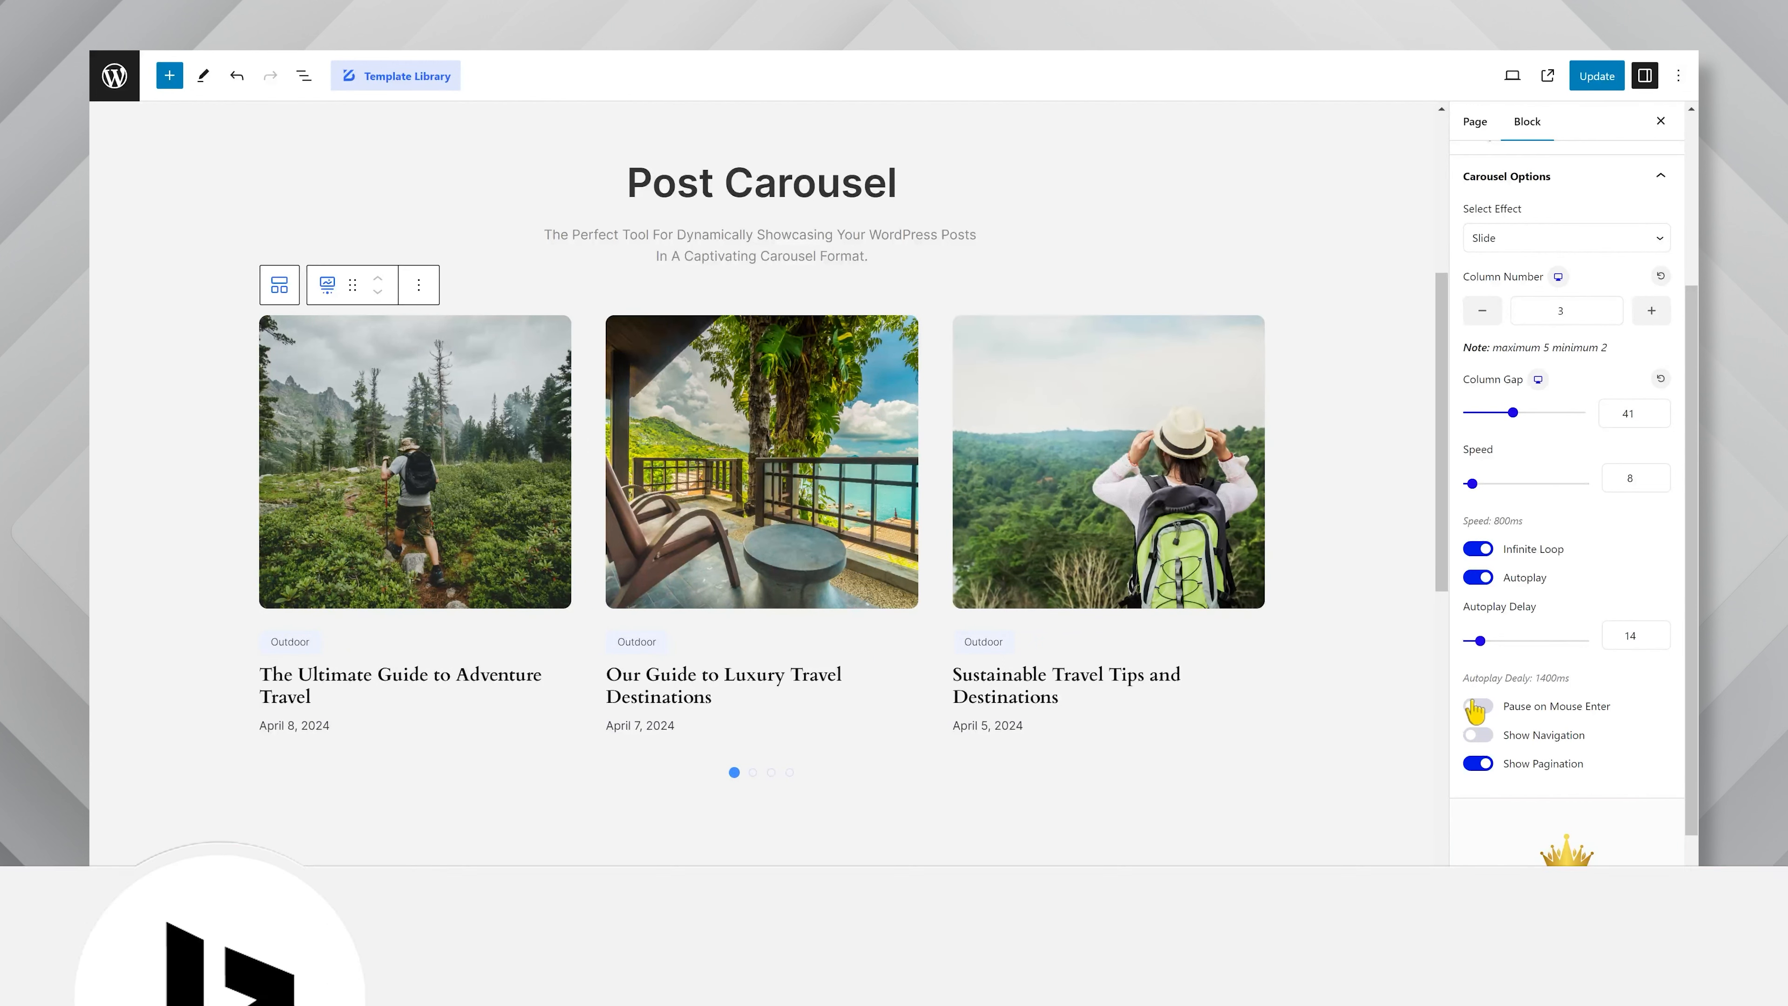
click(1477, 578)
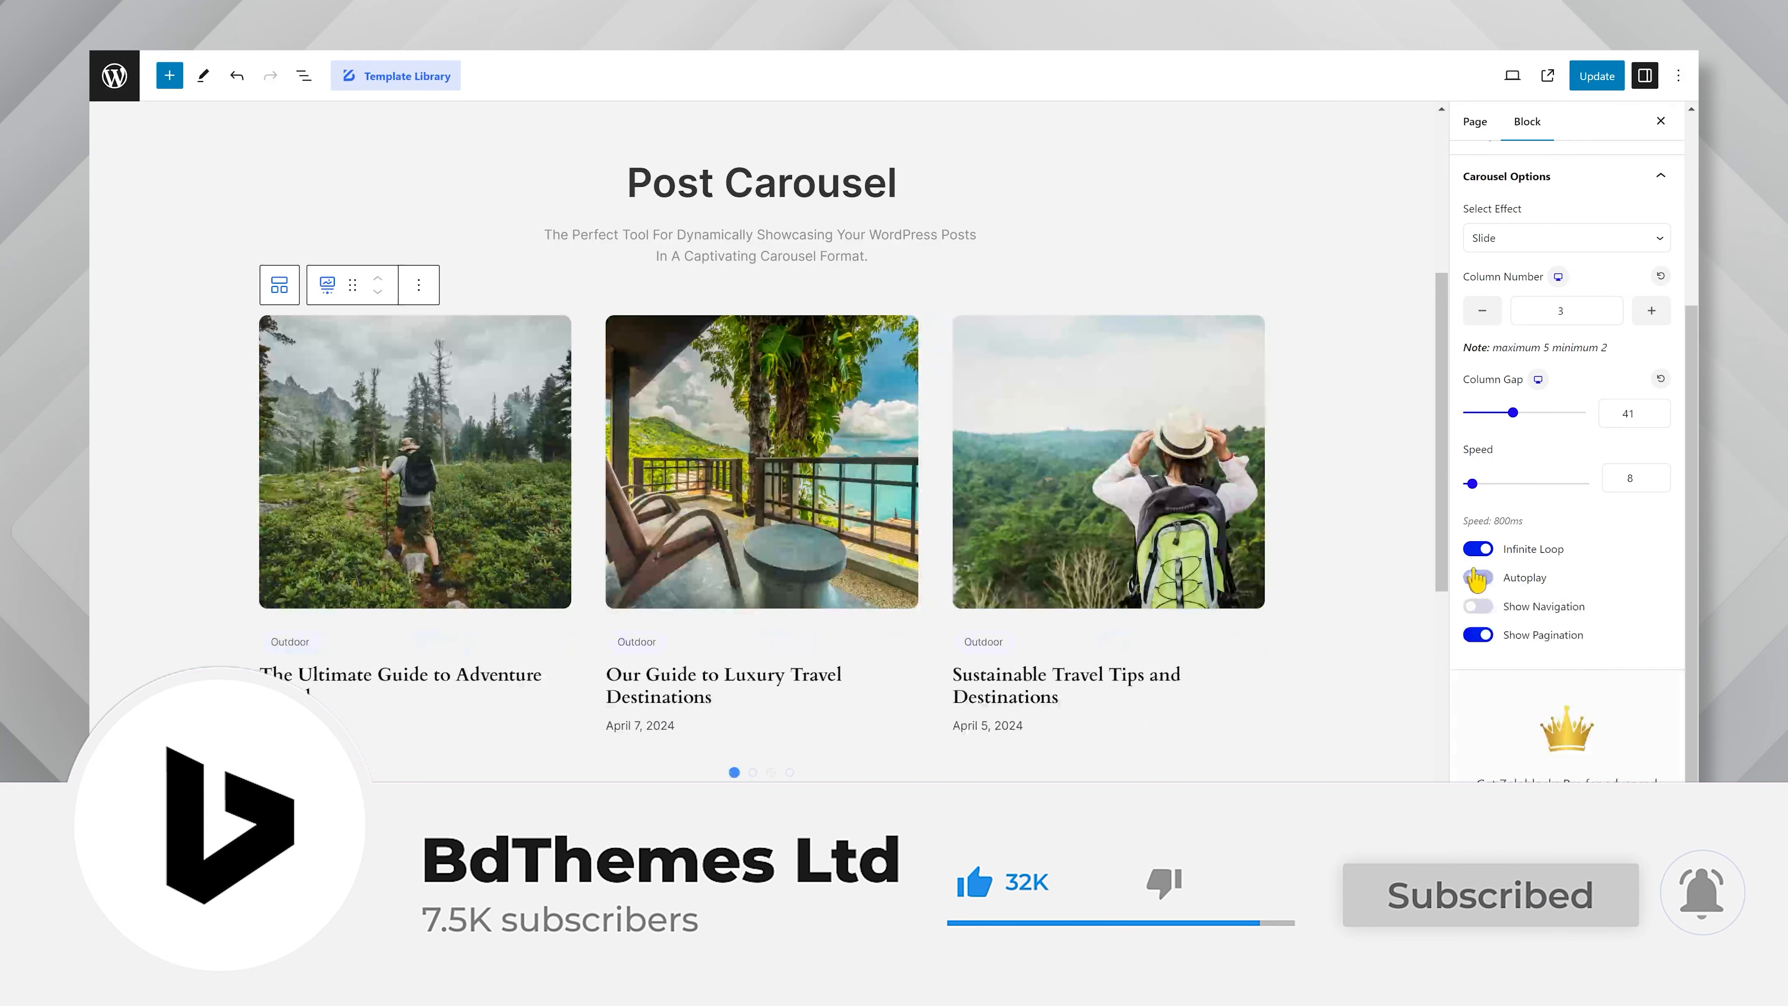
Show the carousel's navigation arrows, and toggle the pagination dots off and back on.
click(1479, 607)
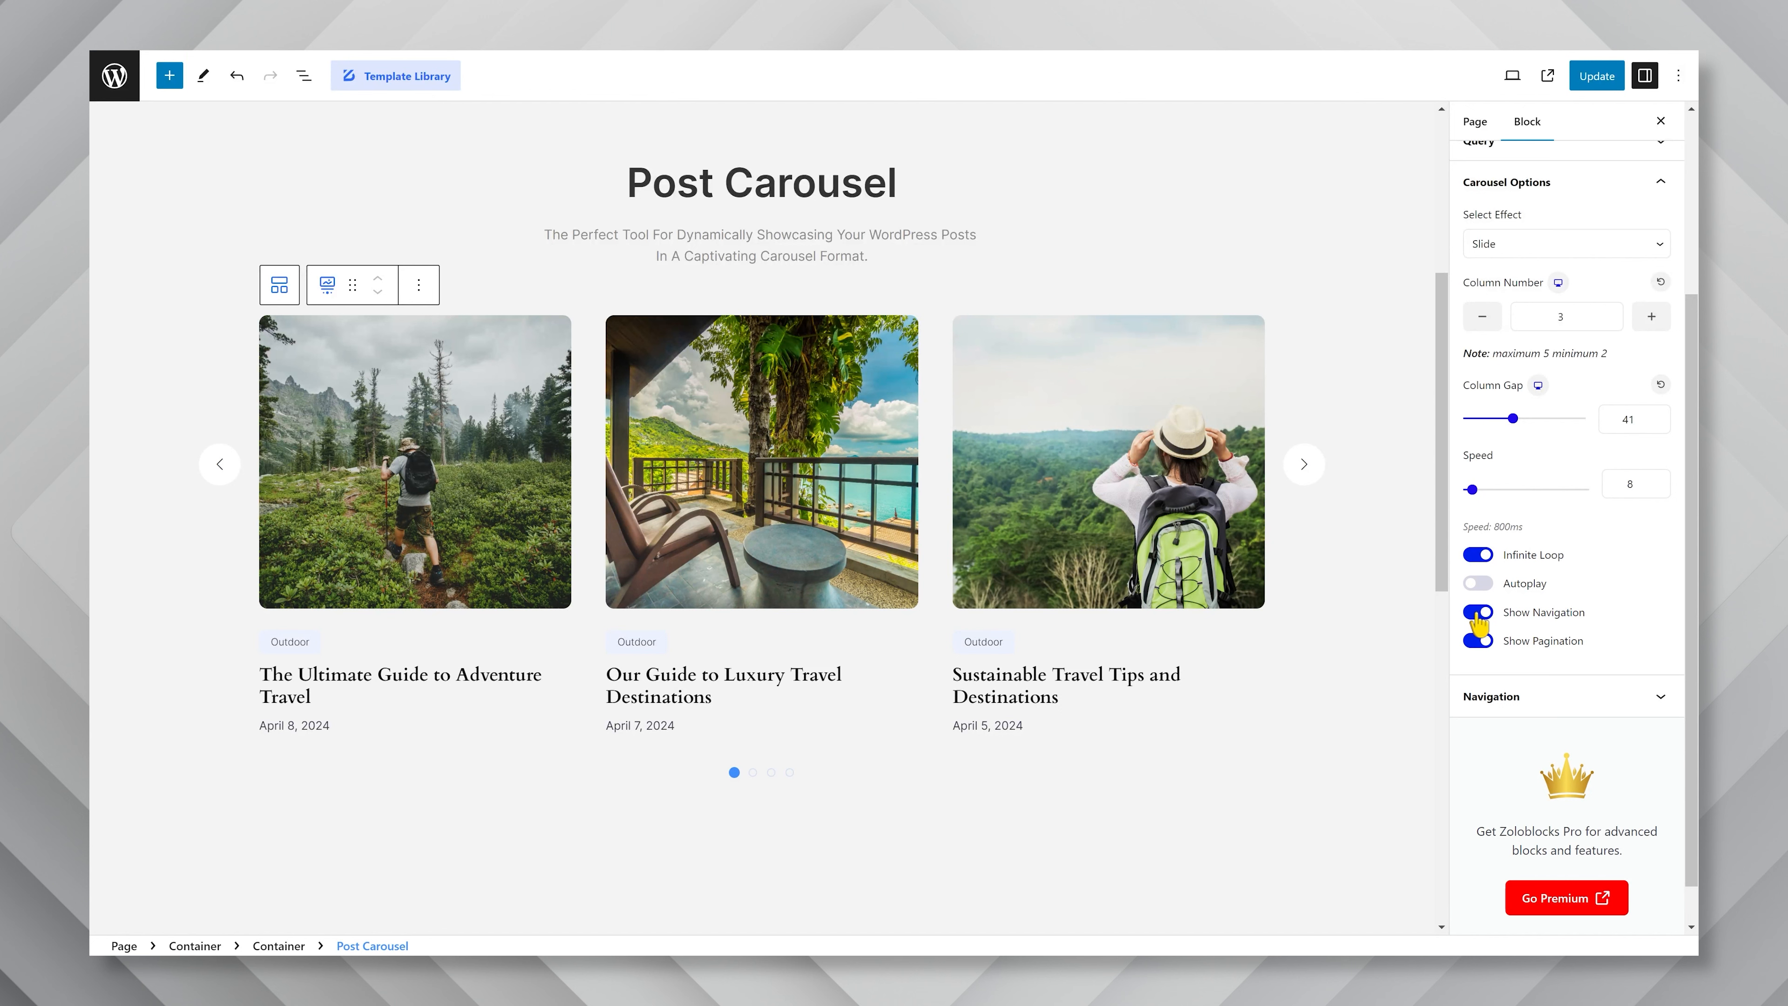
click(1478, 641)
click(1491, 642)
Try custom navigation icons, browse the icon library for the previous arrow, and turn the custom icons off again.
click(1528, 691)
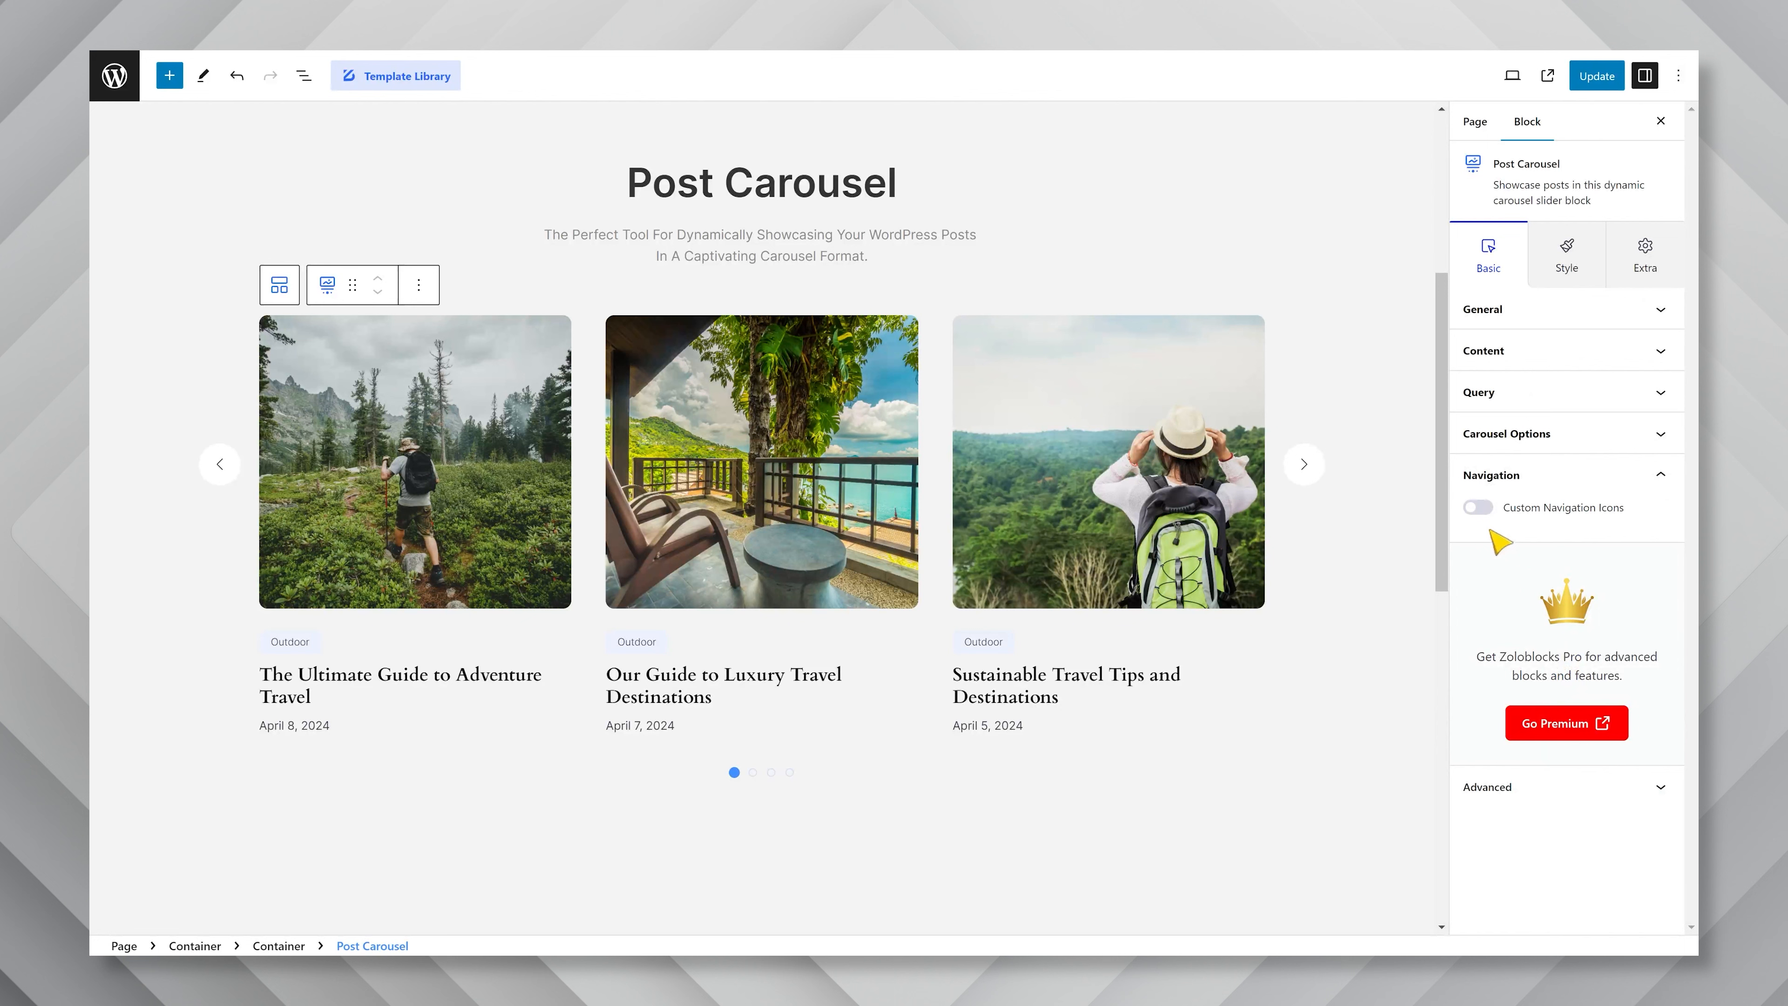
click(1479, 509)
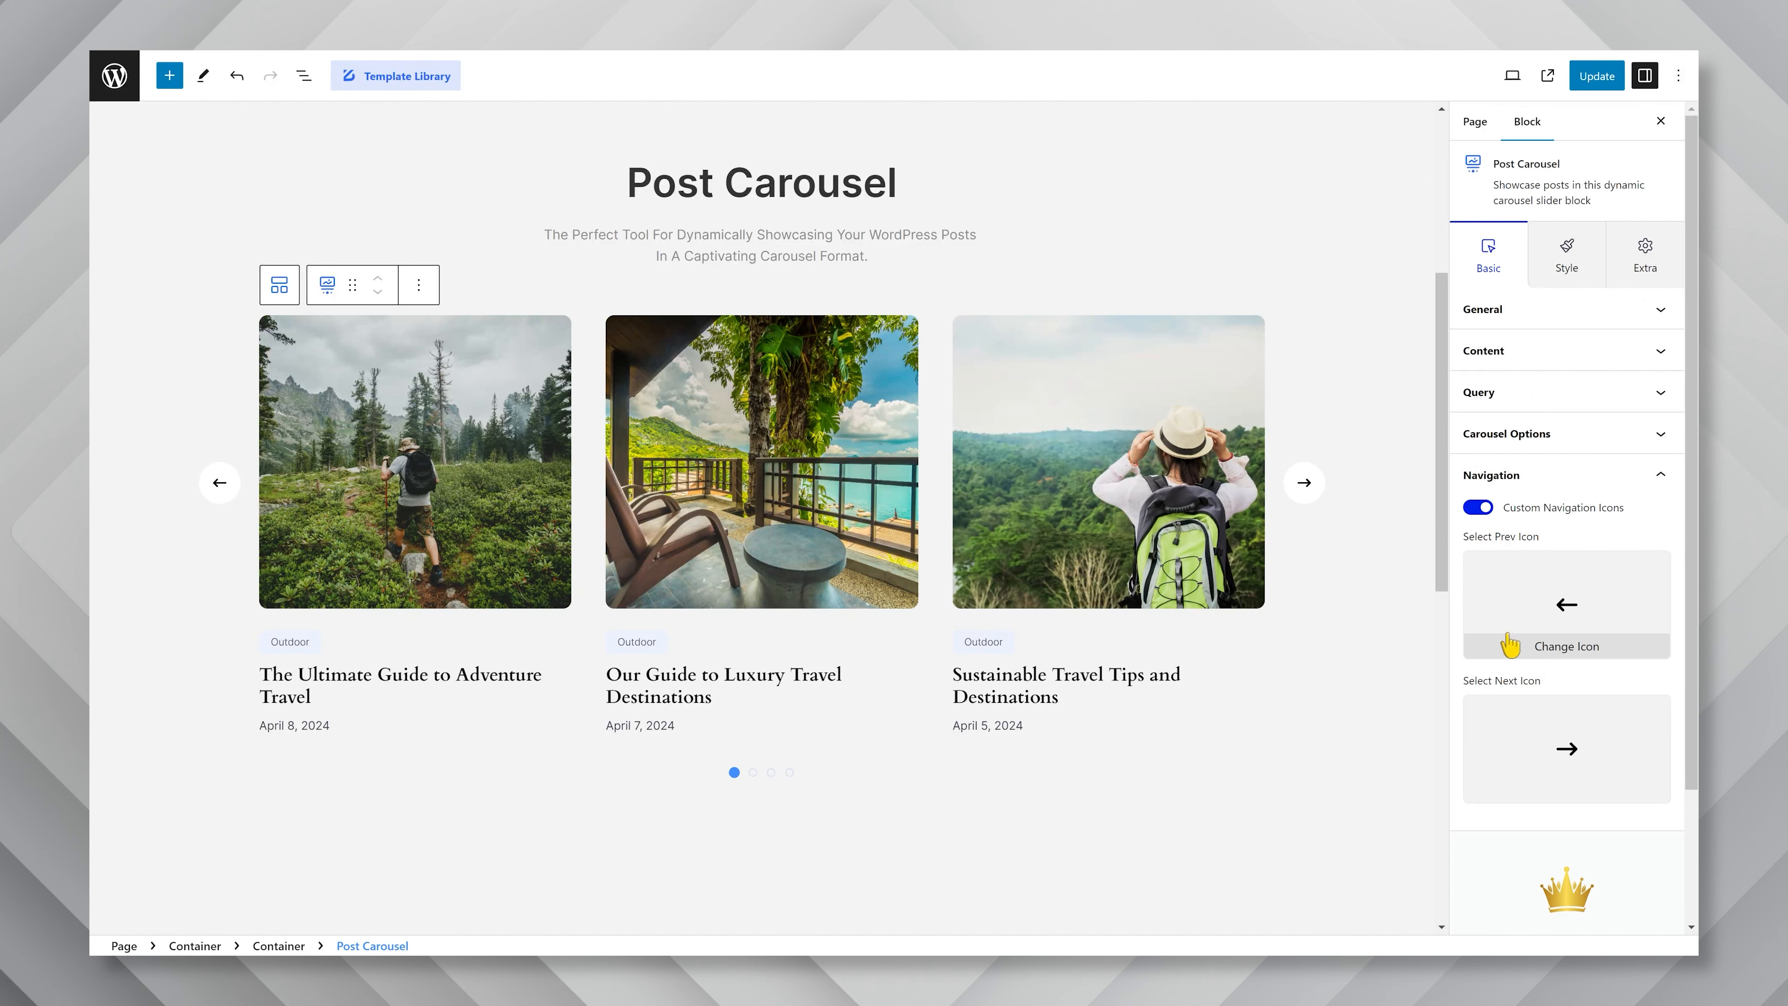
click(1506, 651)
scroll(1147, 487, down, 15)
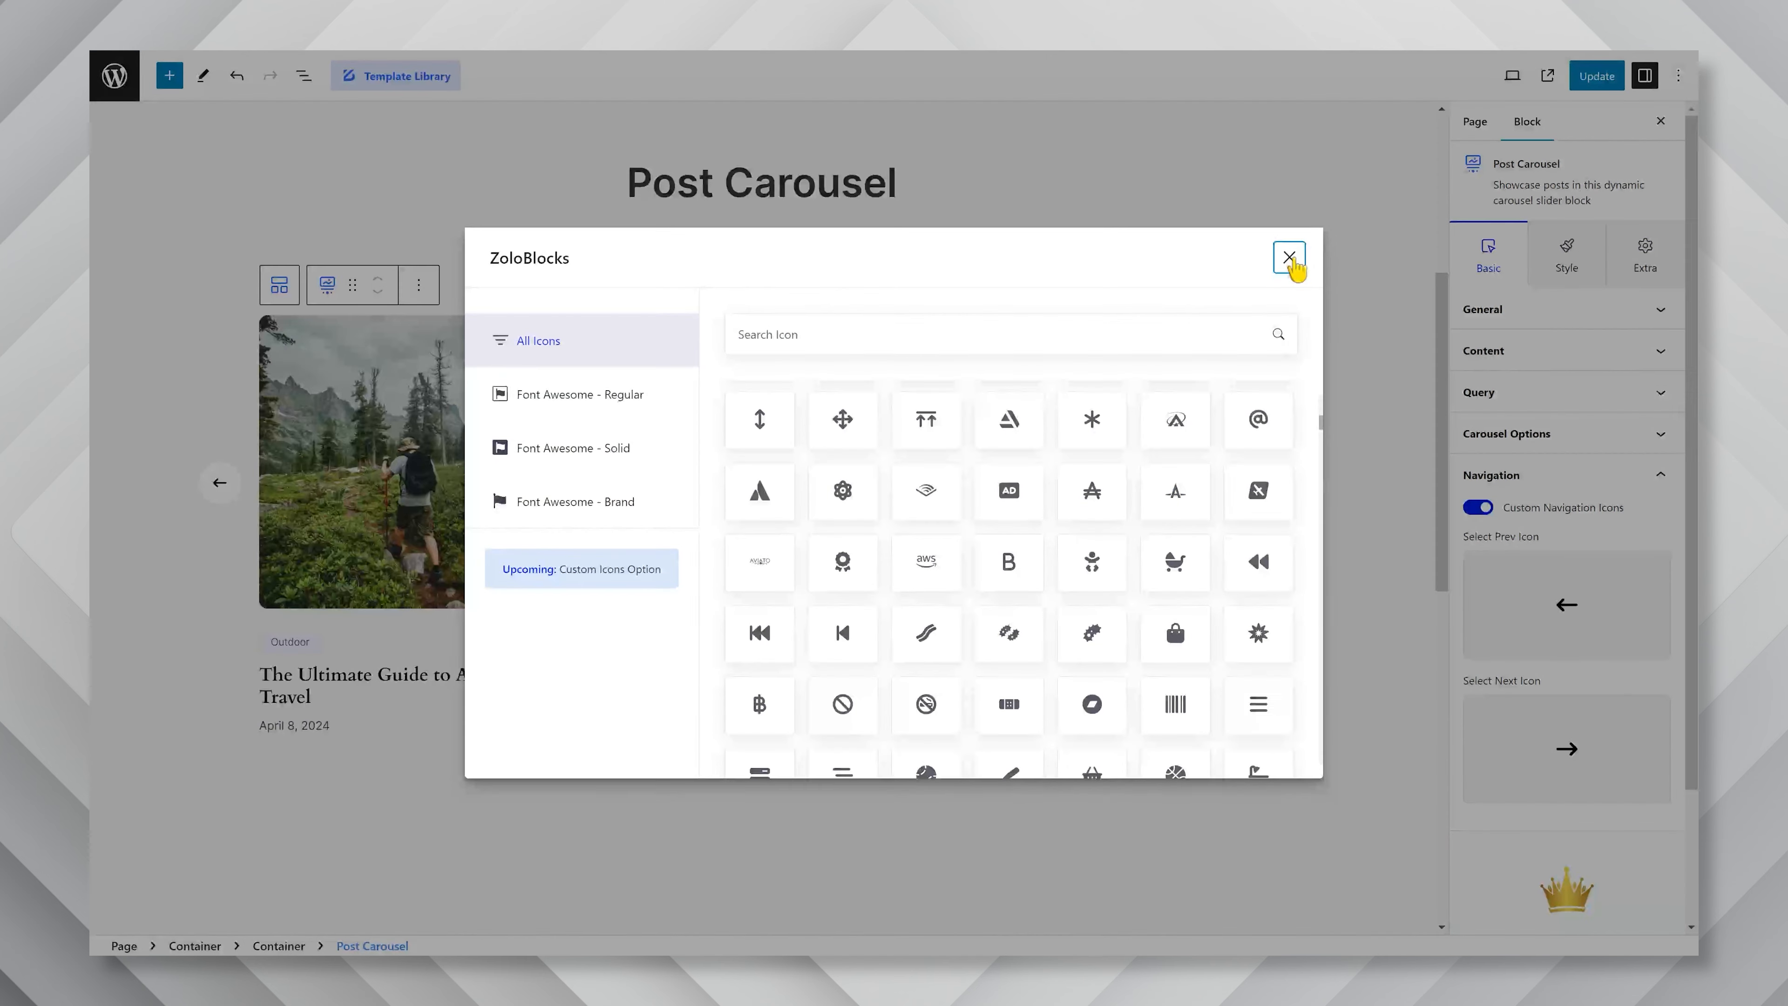
click(1289, 258)
click(1478, 508)
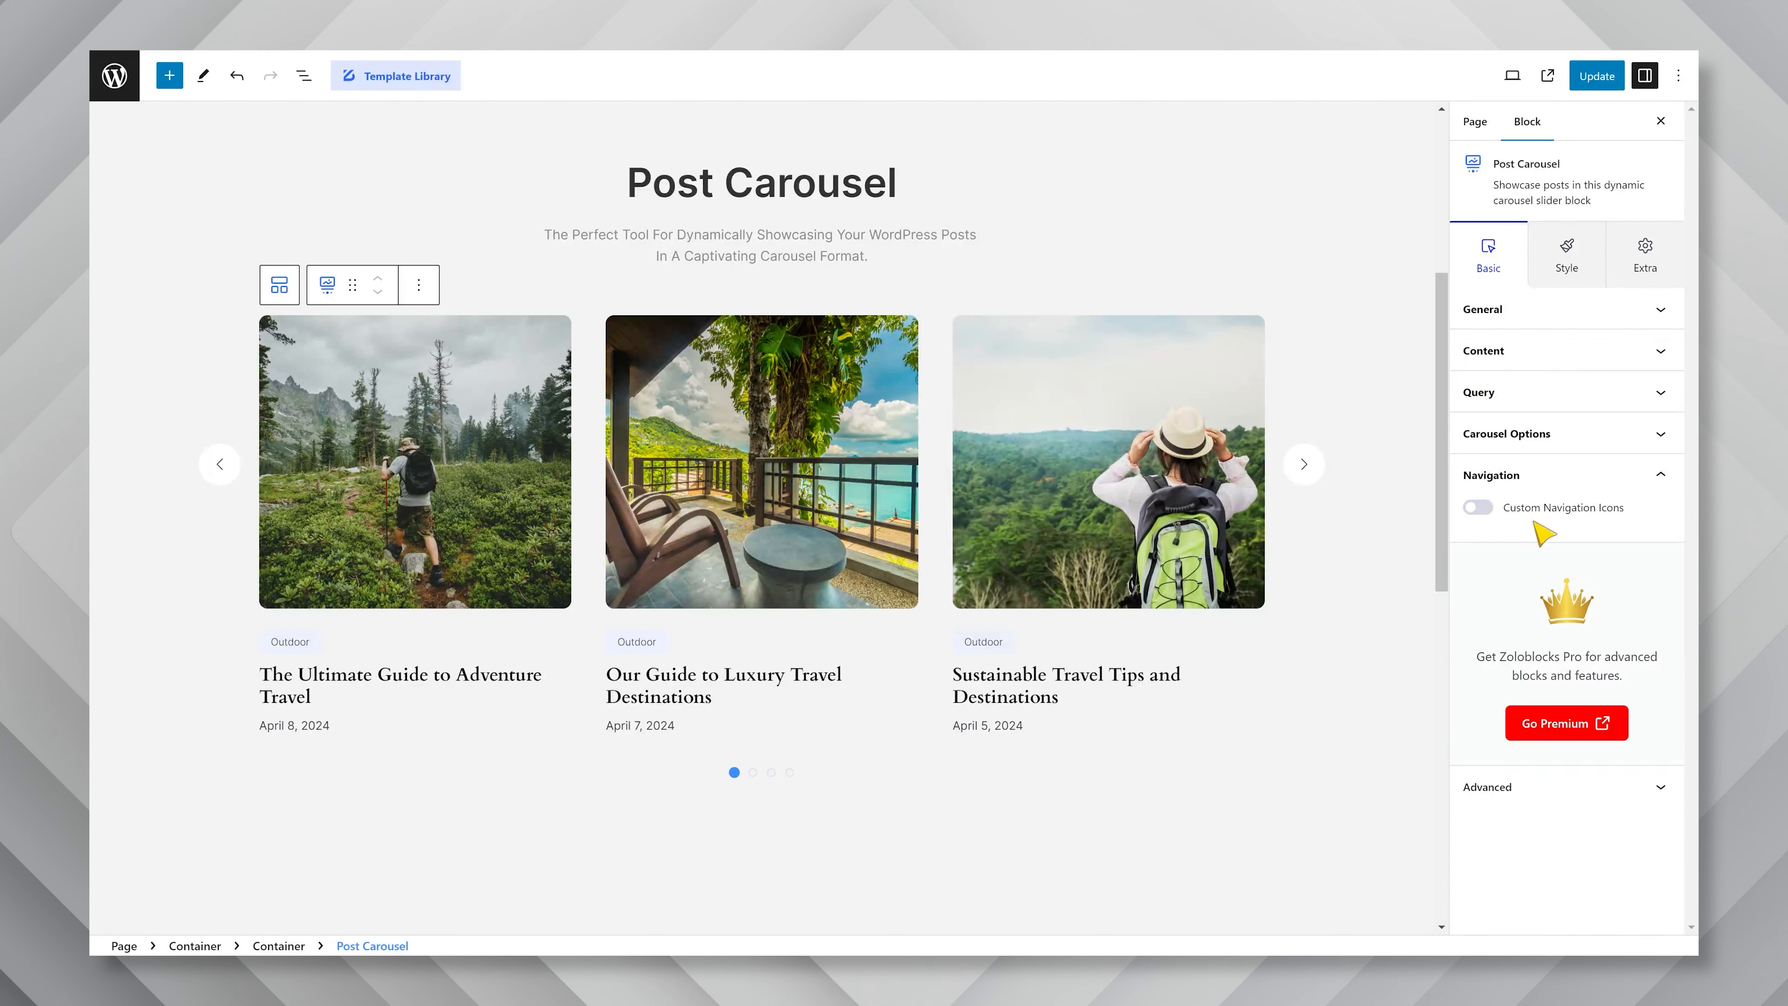
Look at the item container's border options in the block's style settings, and set its border radius to 20 px.
click(1577, 281)
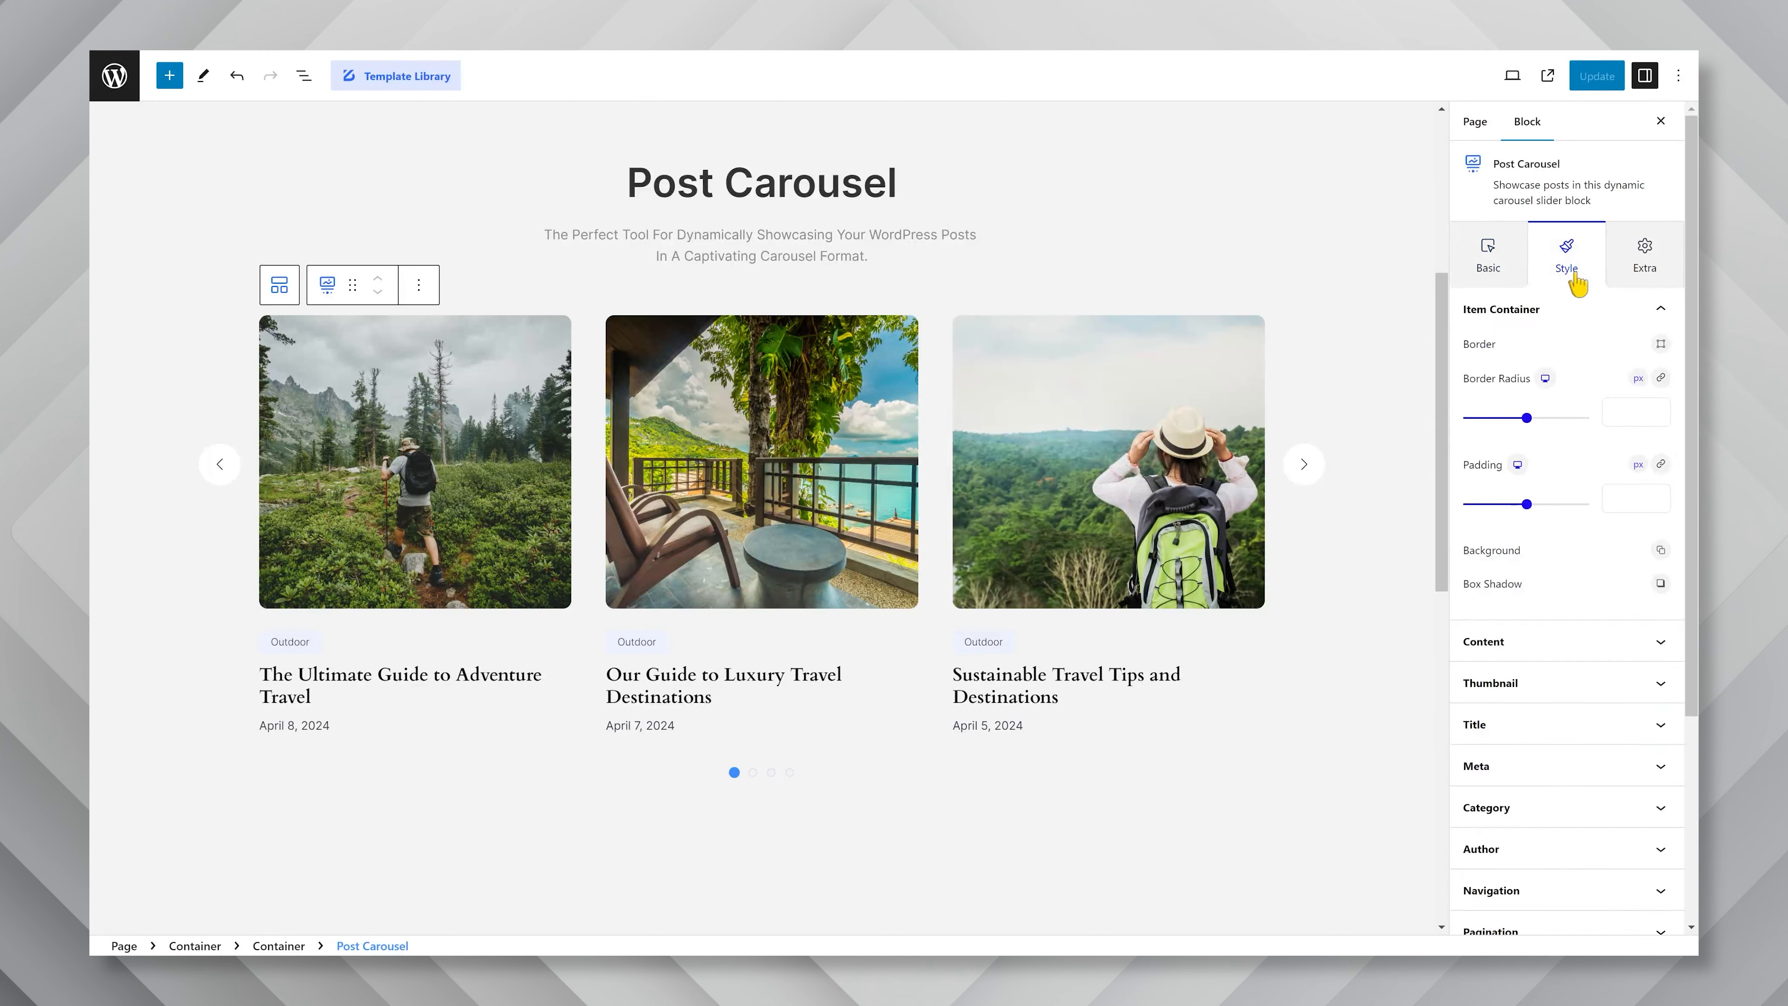
click(1661, 344)
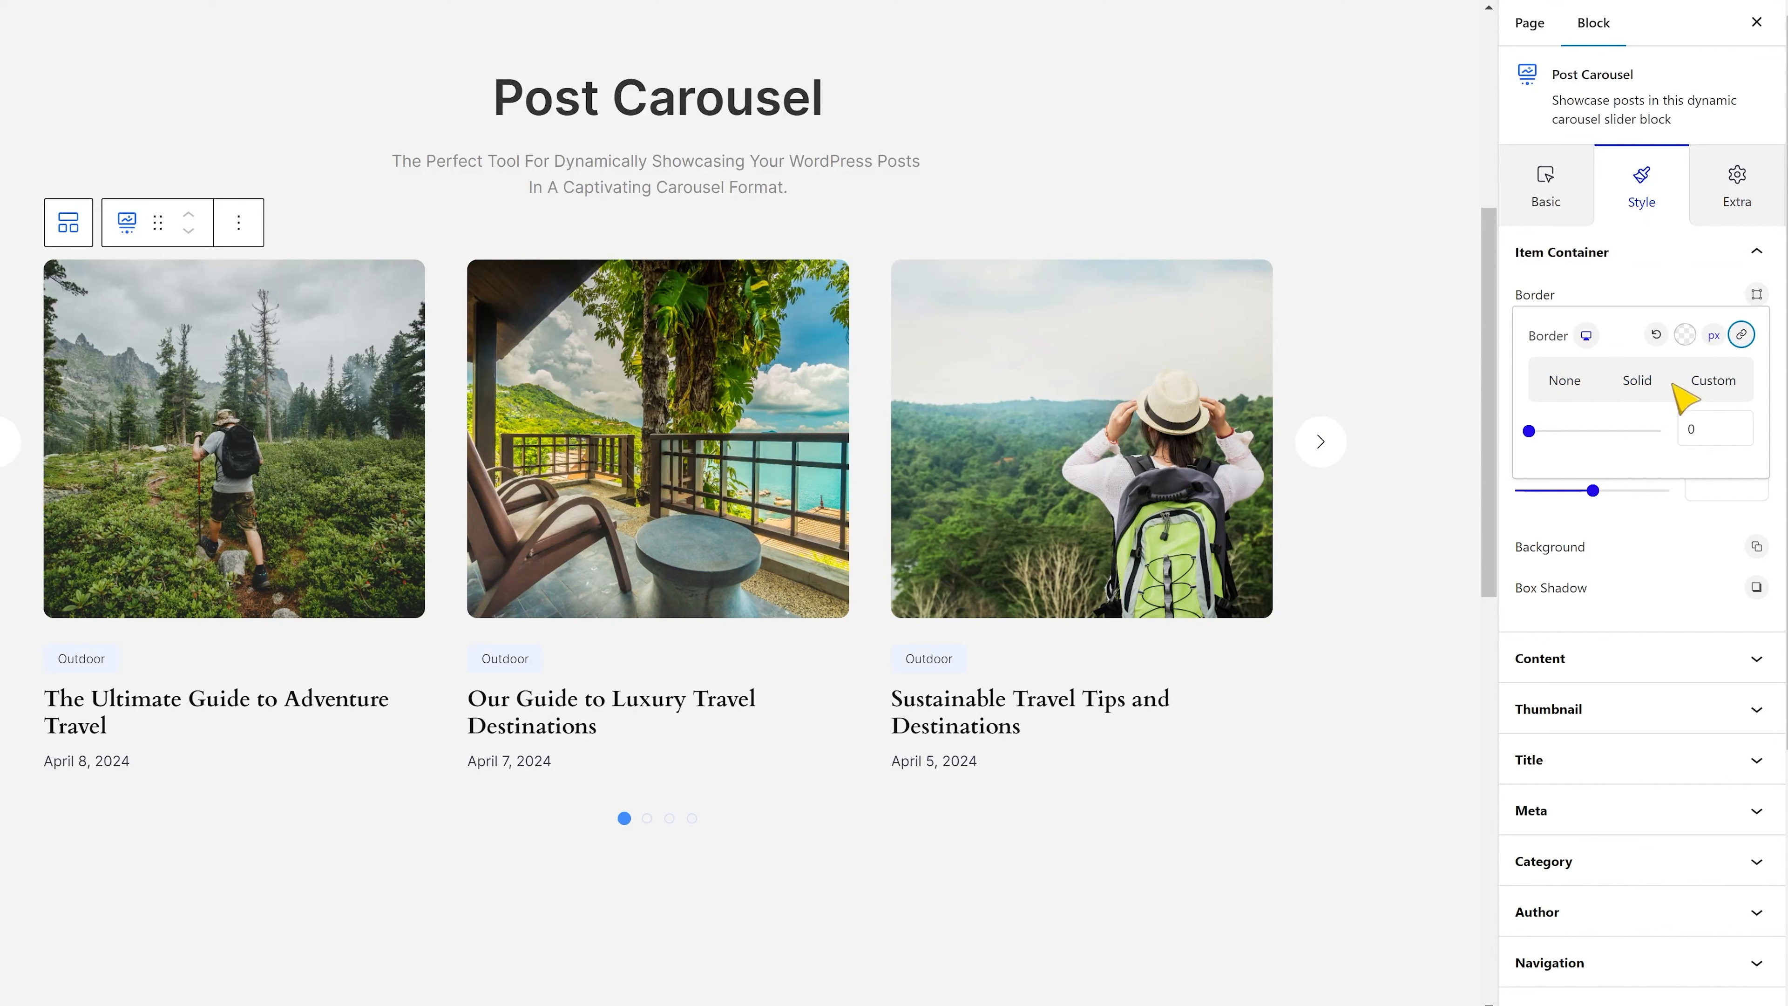
click(1692, 294)
click(1720, 377)
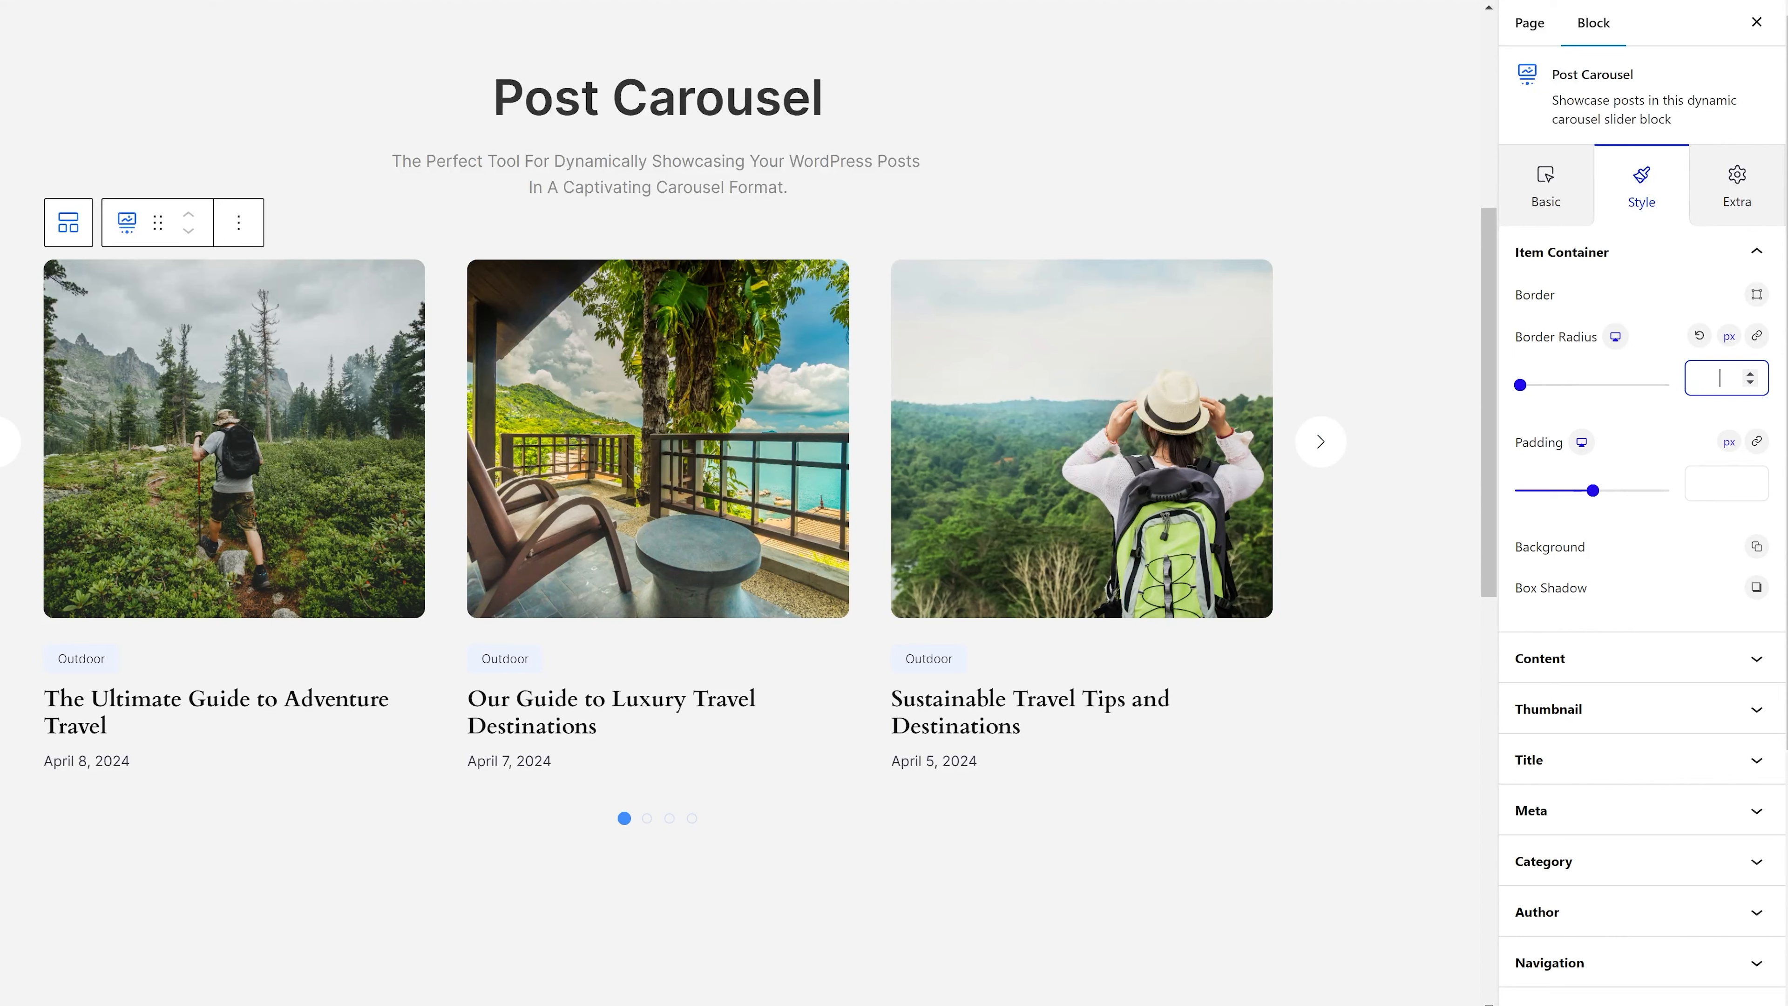
text(20)
Give the item container a classic white background color, leaving its padding empty.
click(1720, 483)
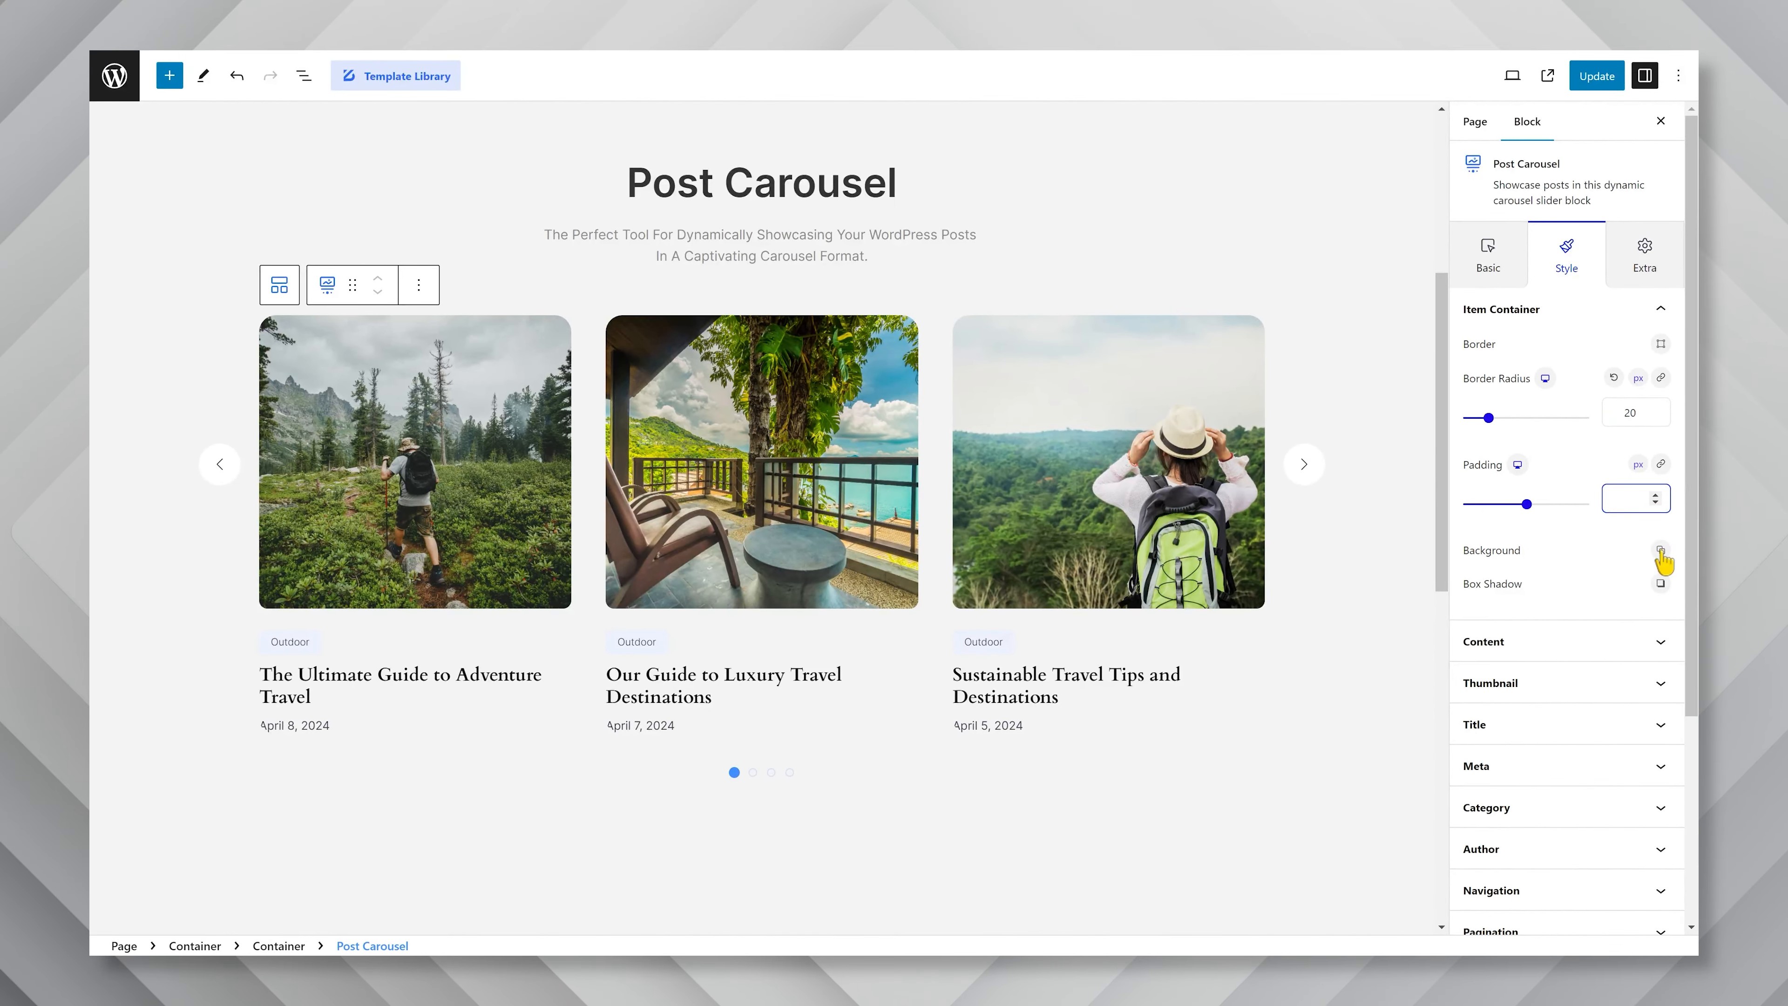
click(1756, 547)
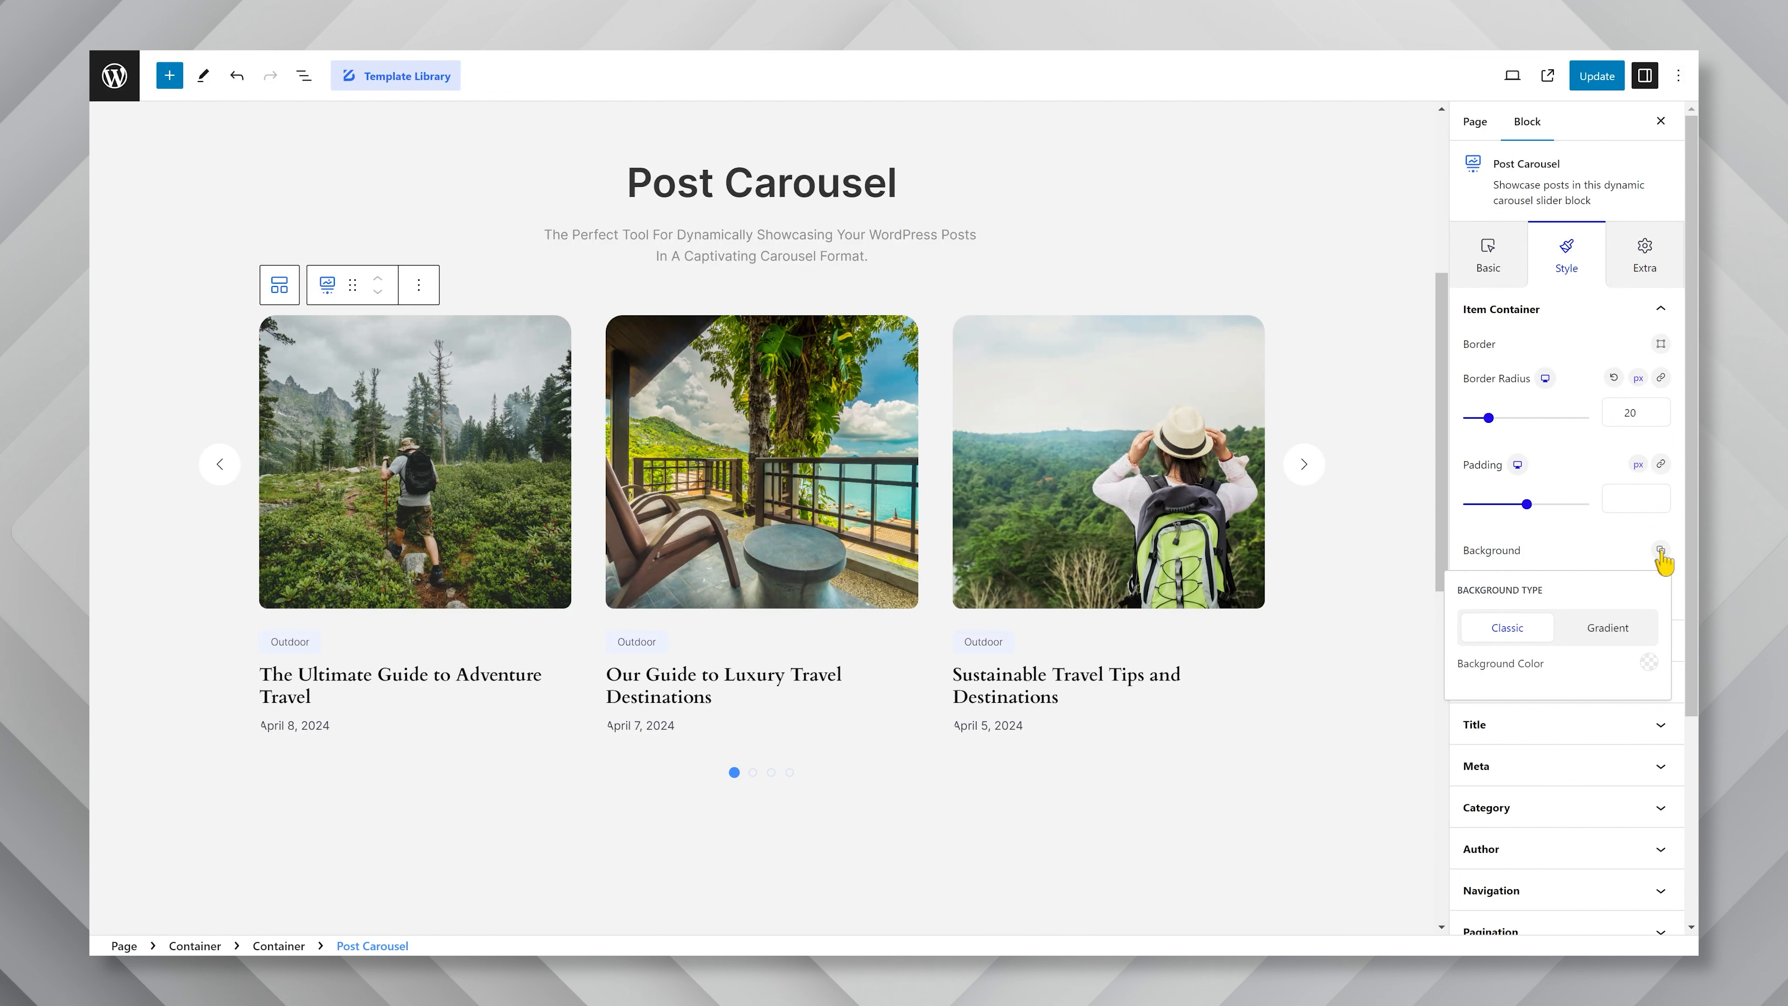
click(1648, 662)
drag(1577, 292, 1449, 158)
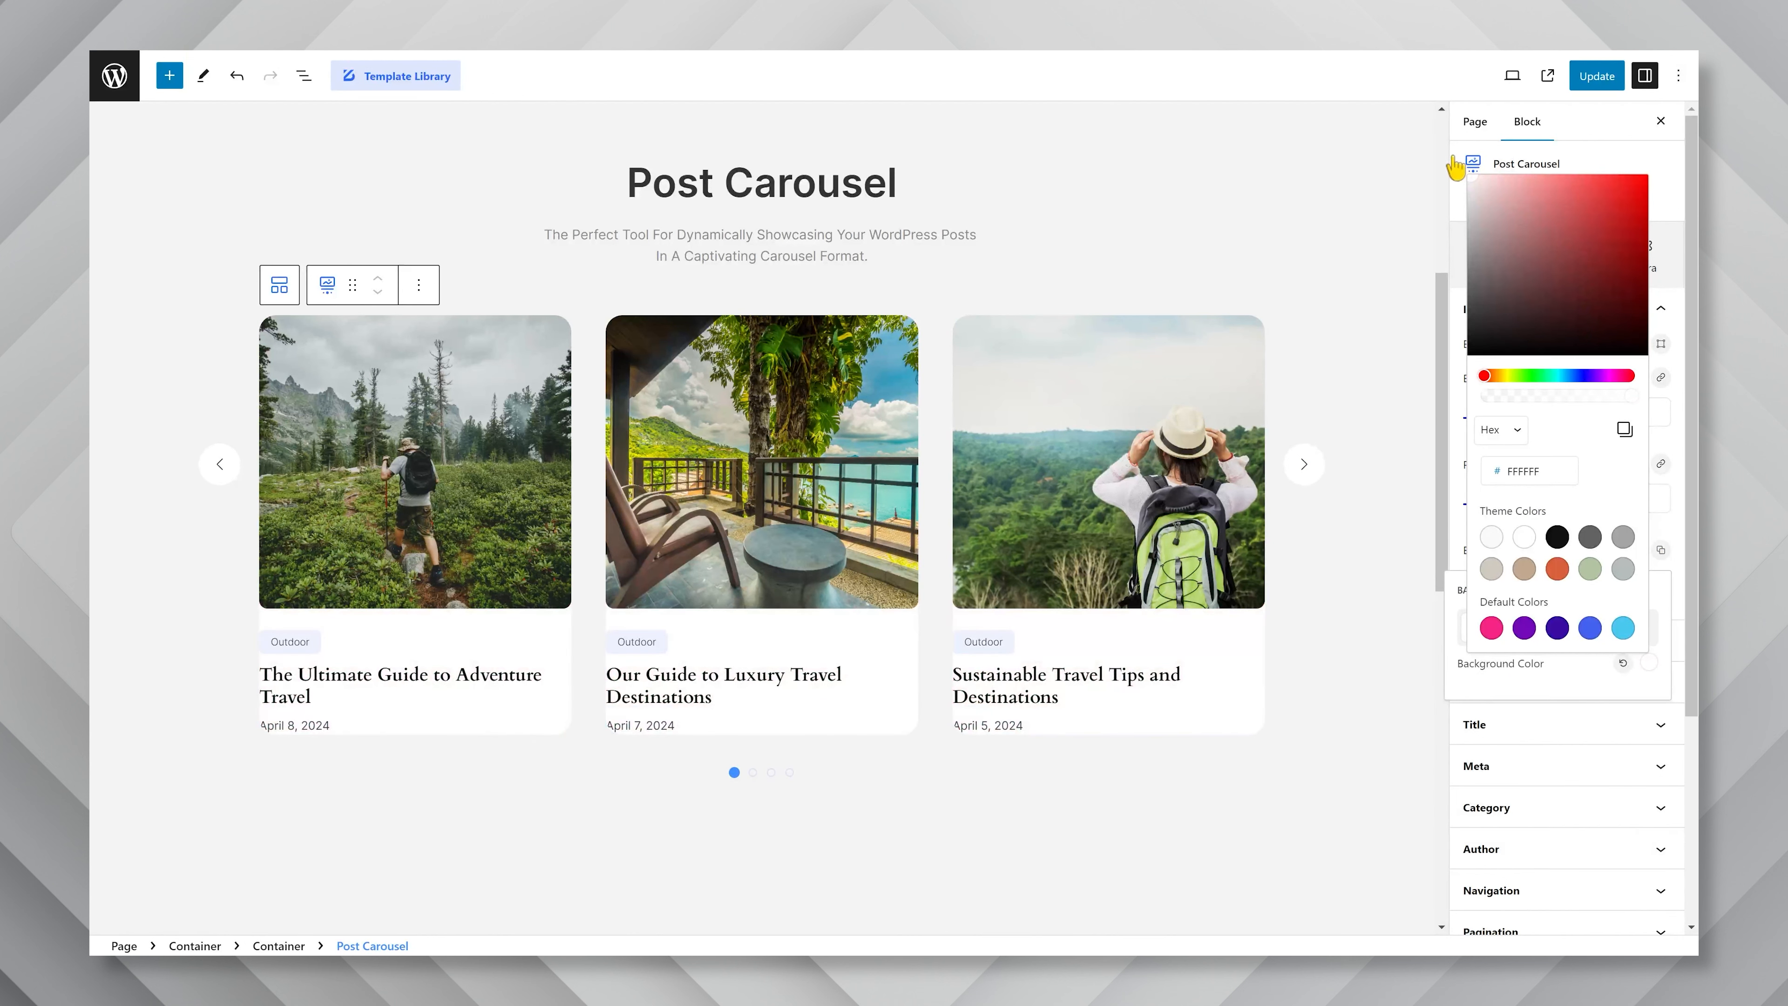
click(1688, 456)
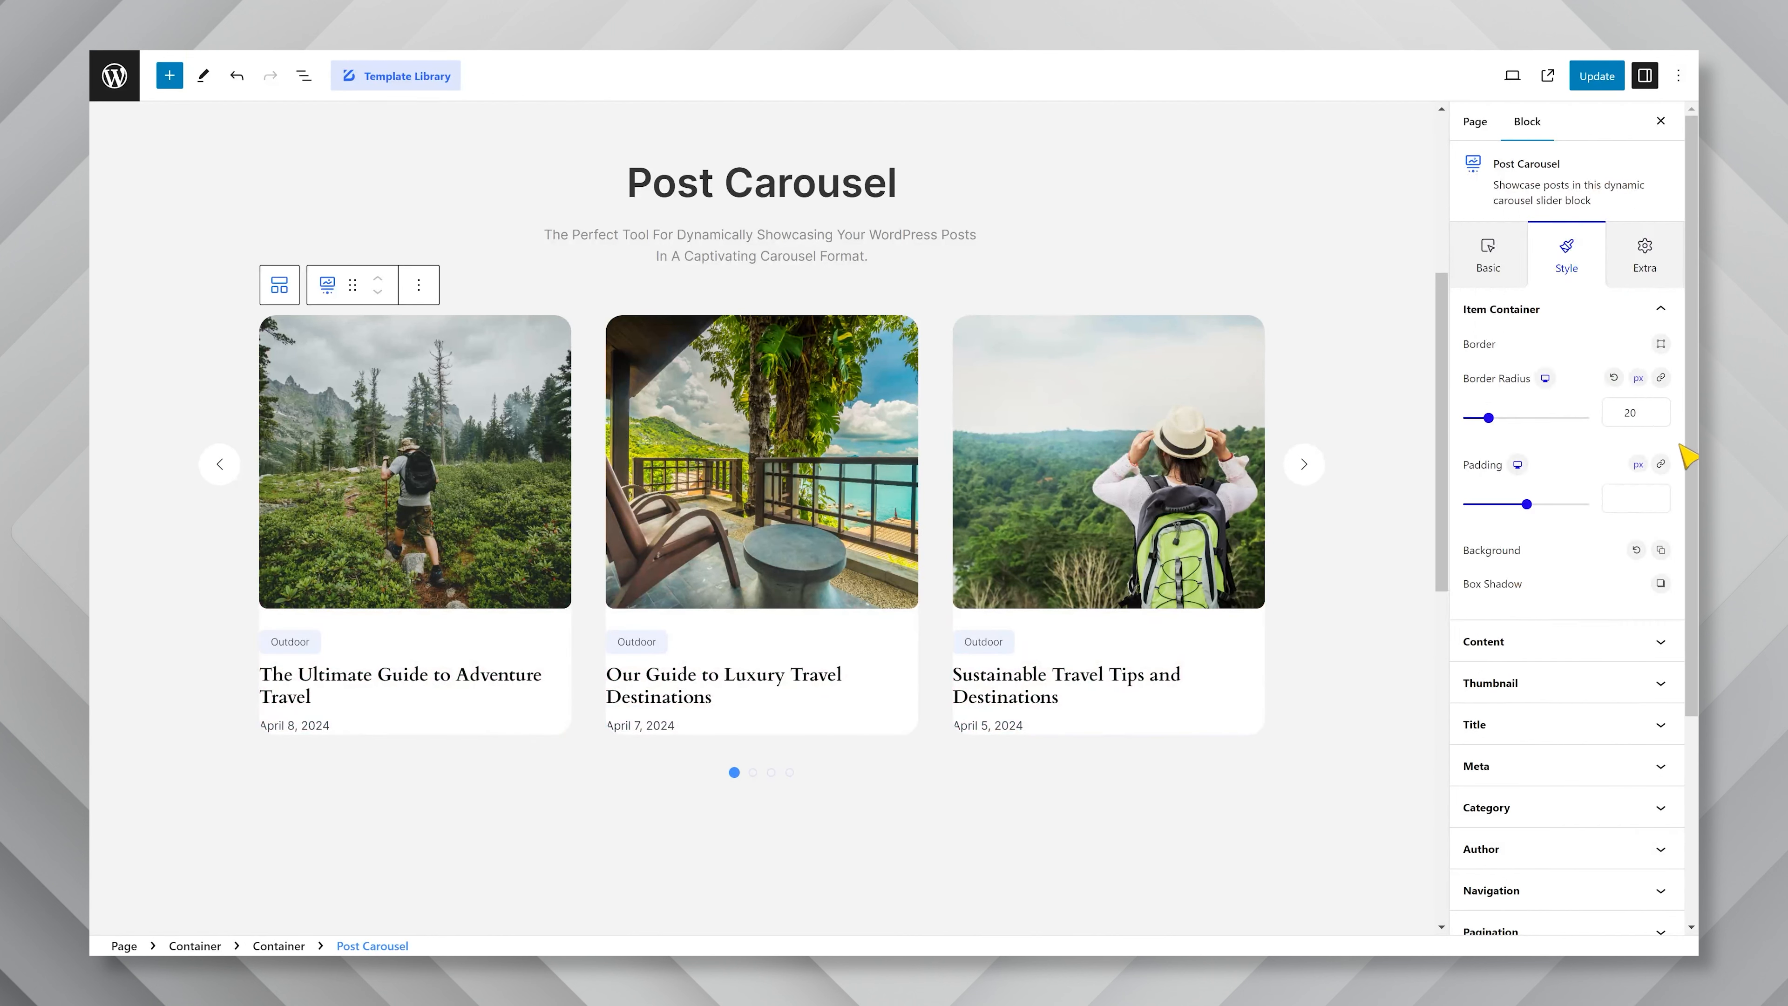
Set the padding of the carousel items' content area to 30 px.
click(1577, 638)
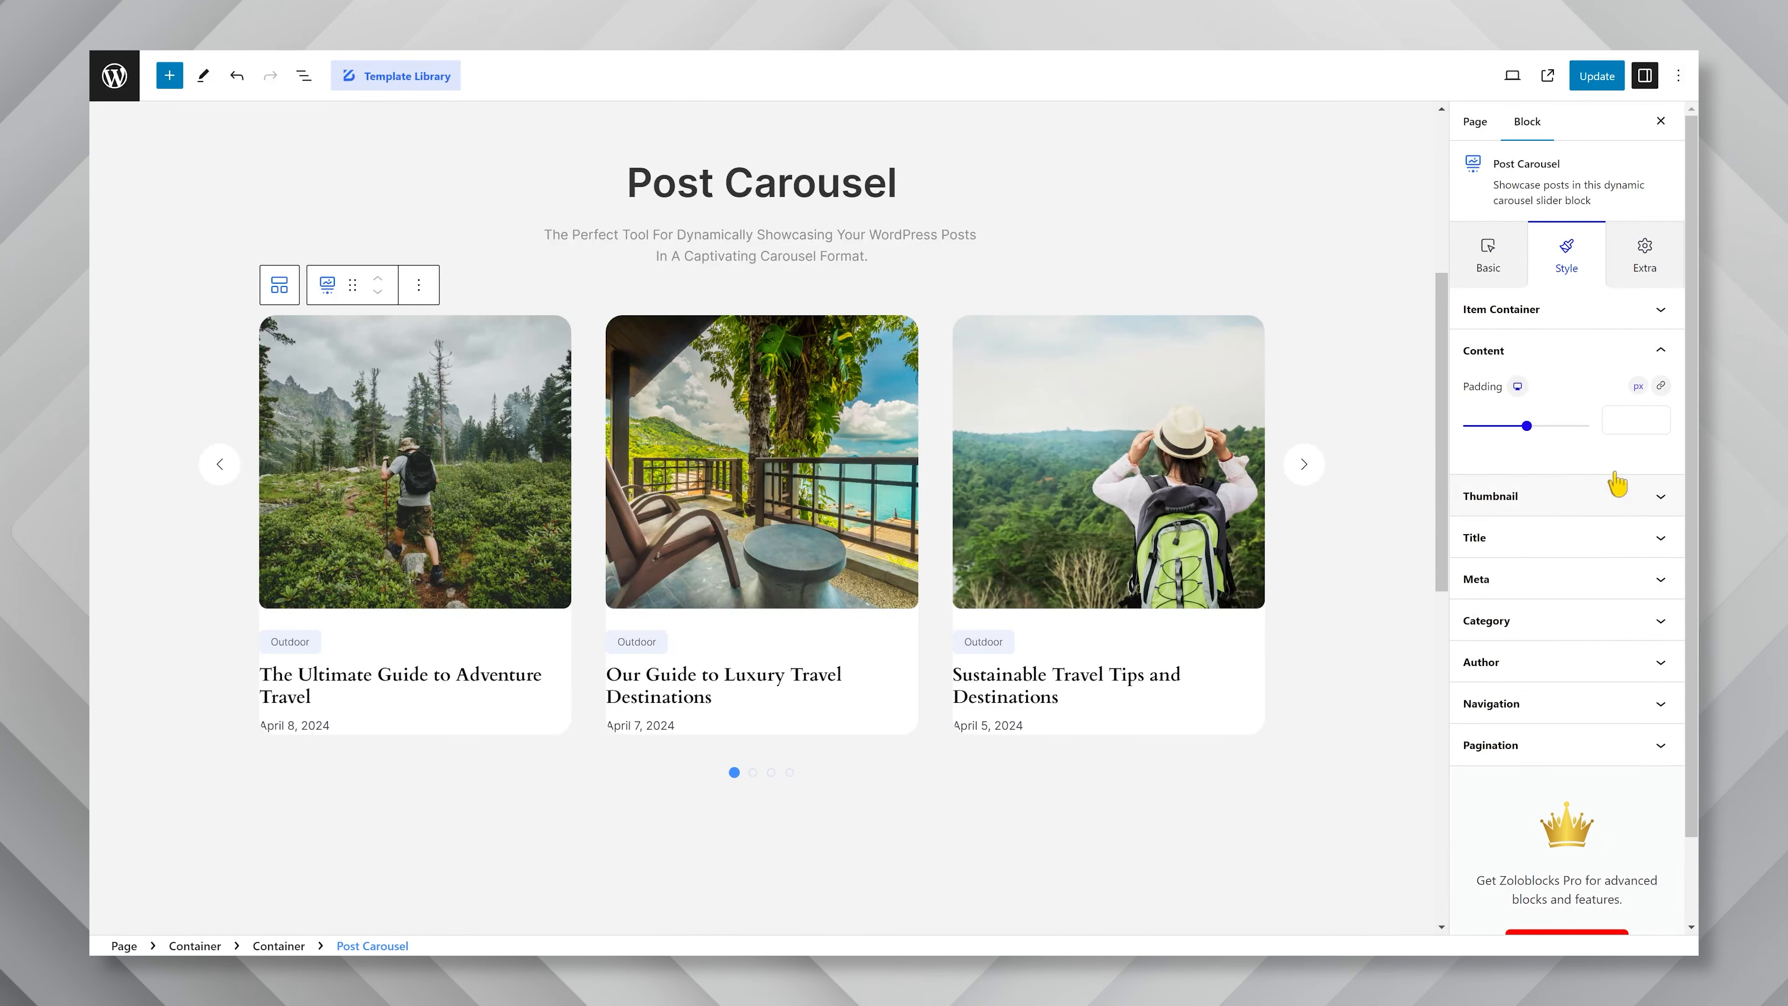
click(1637, 423)
text(30)
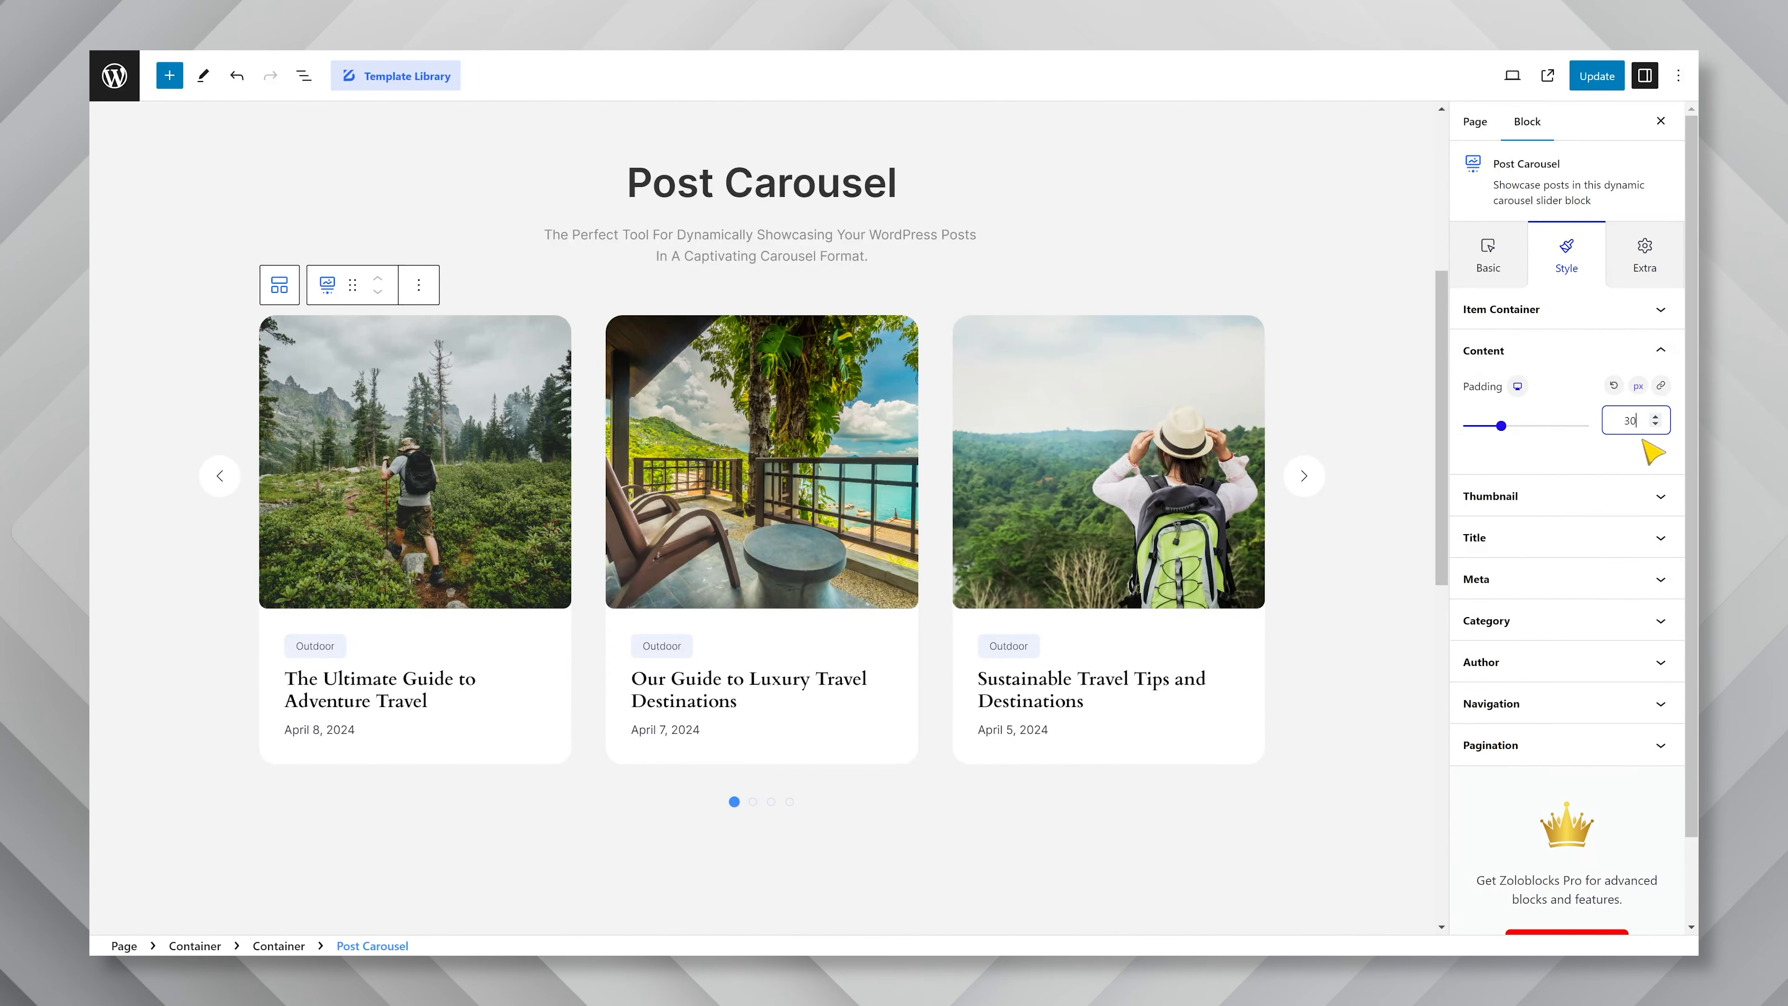
Set the thumbnail height to 250 px, and look through the thumbnail resolution choices while keeping Default.
click(1616, 496)
click(1629, 461)
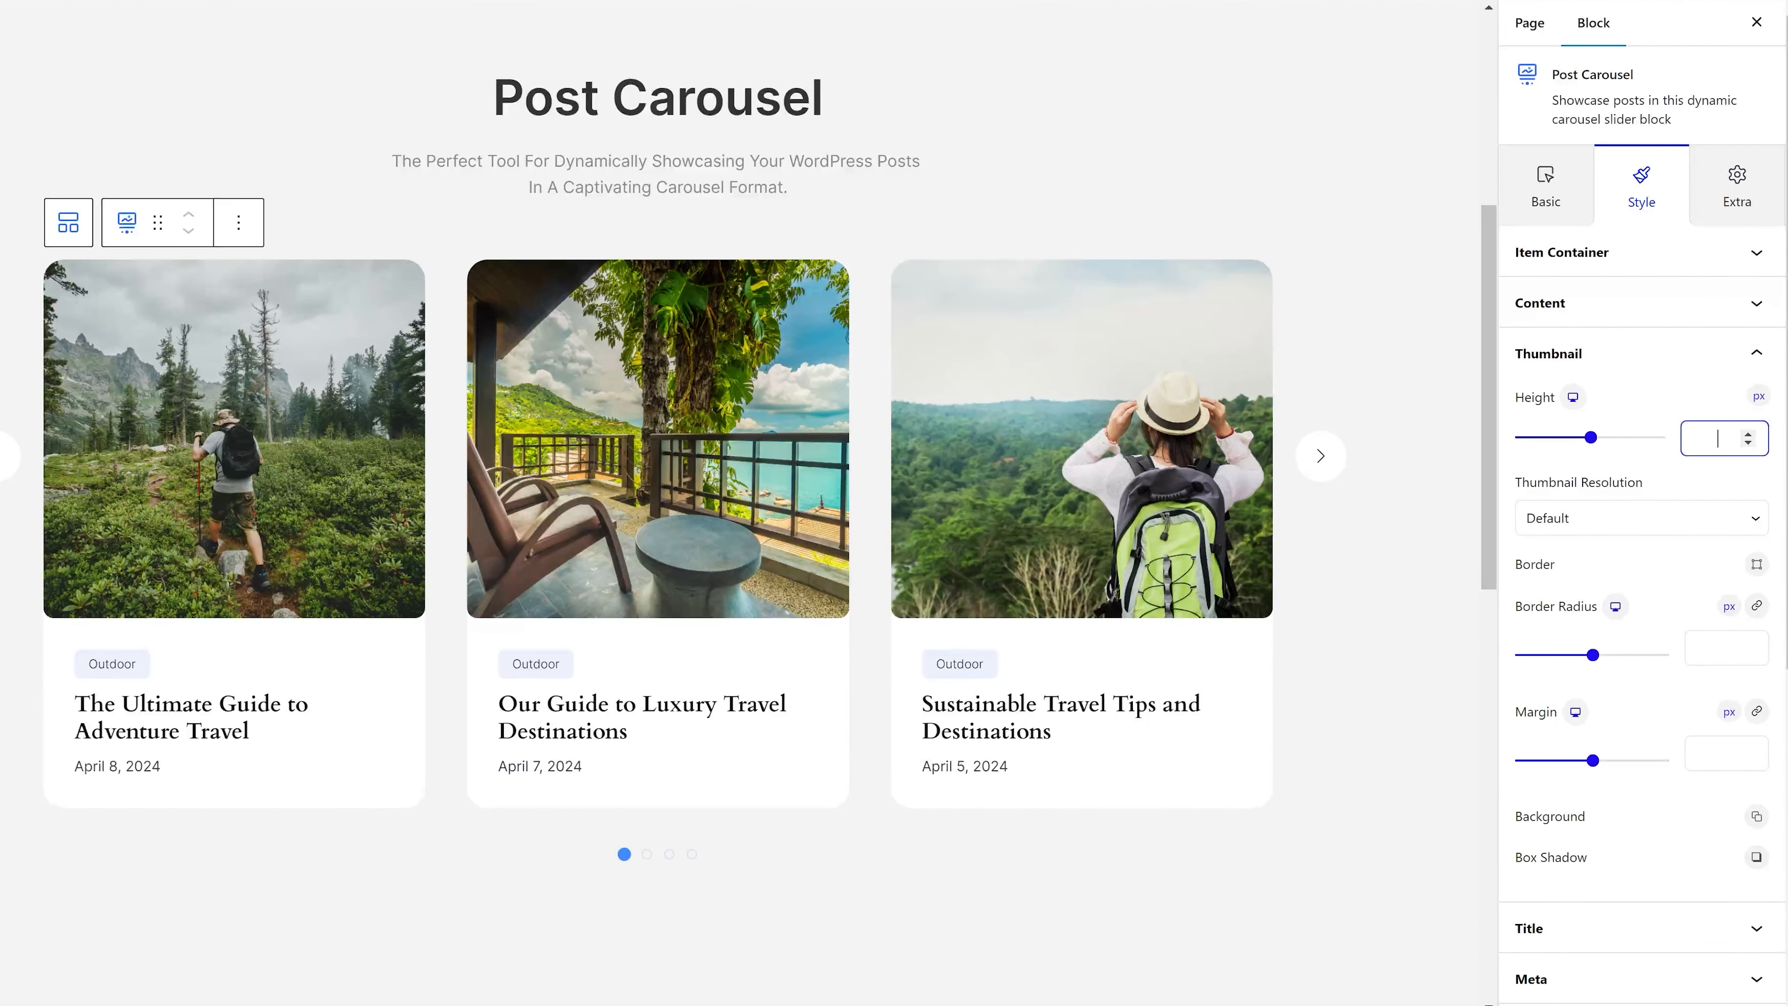
text(250)
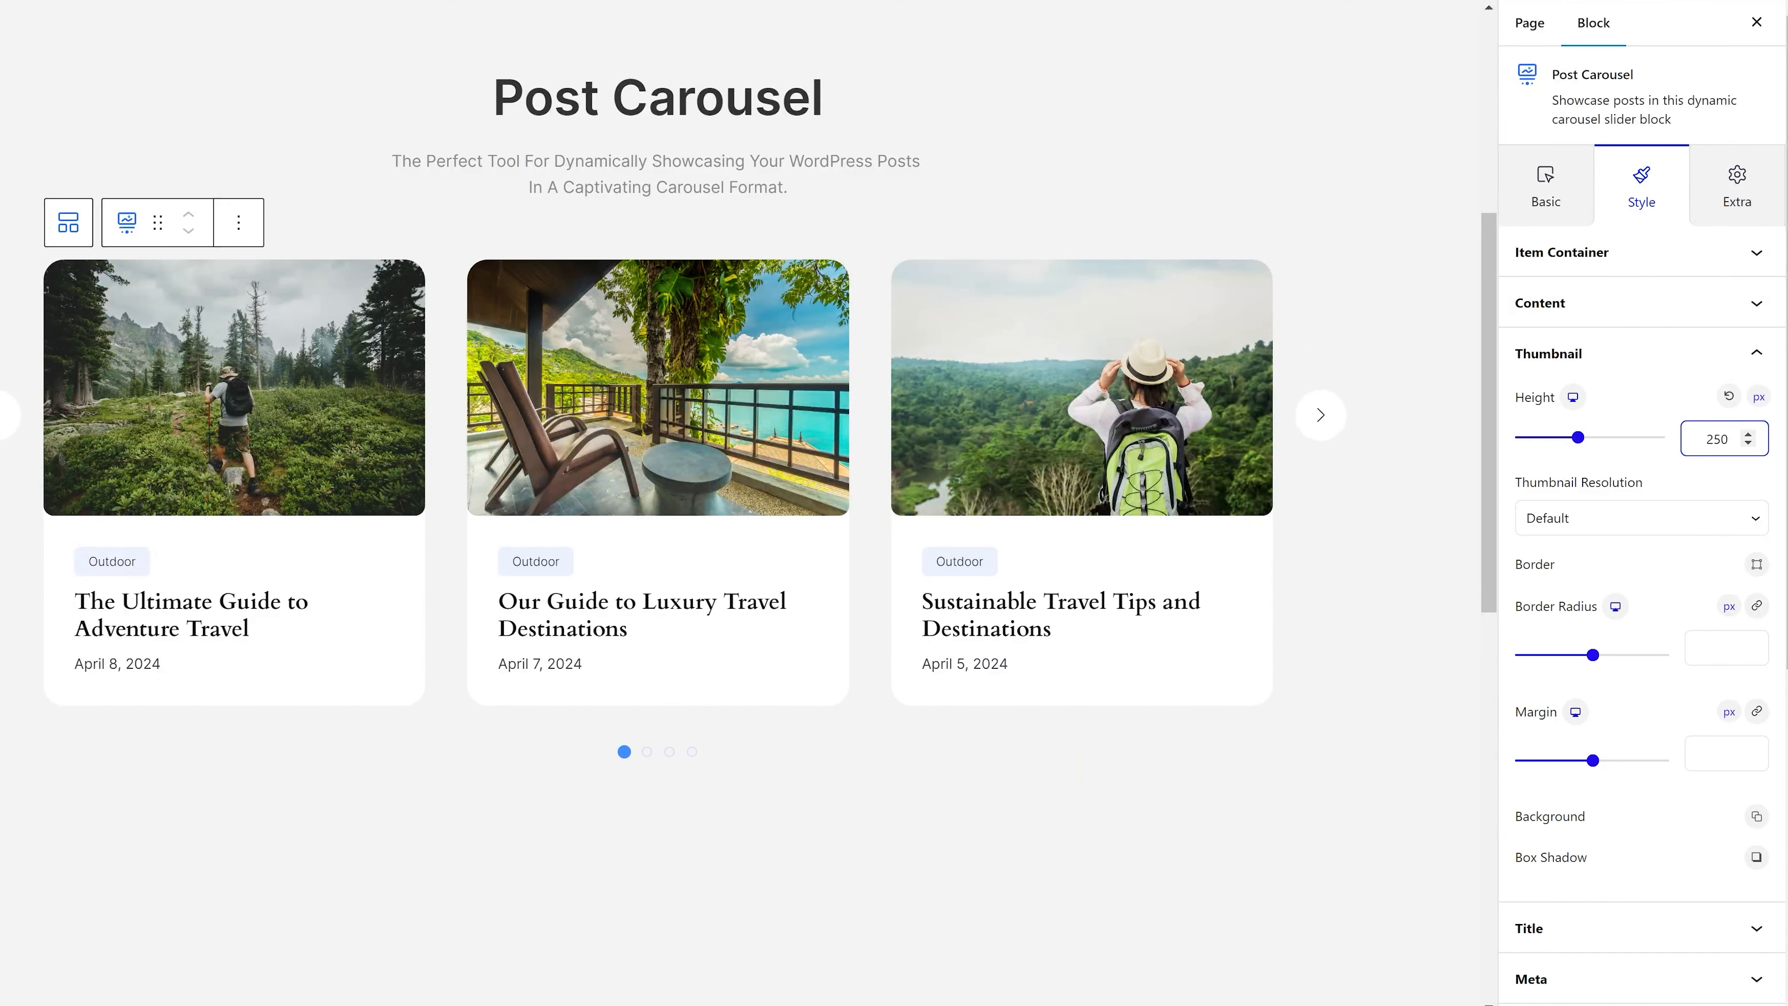
click(1626, 525)
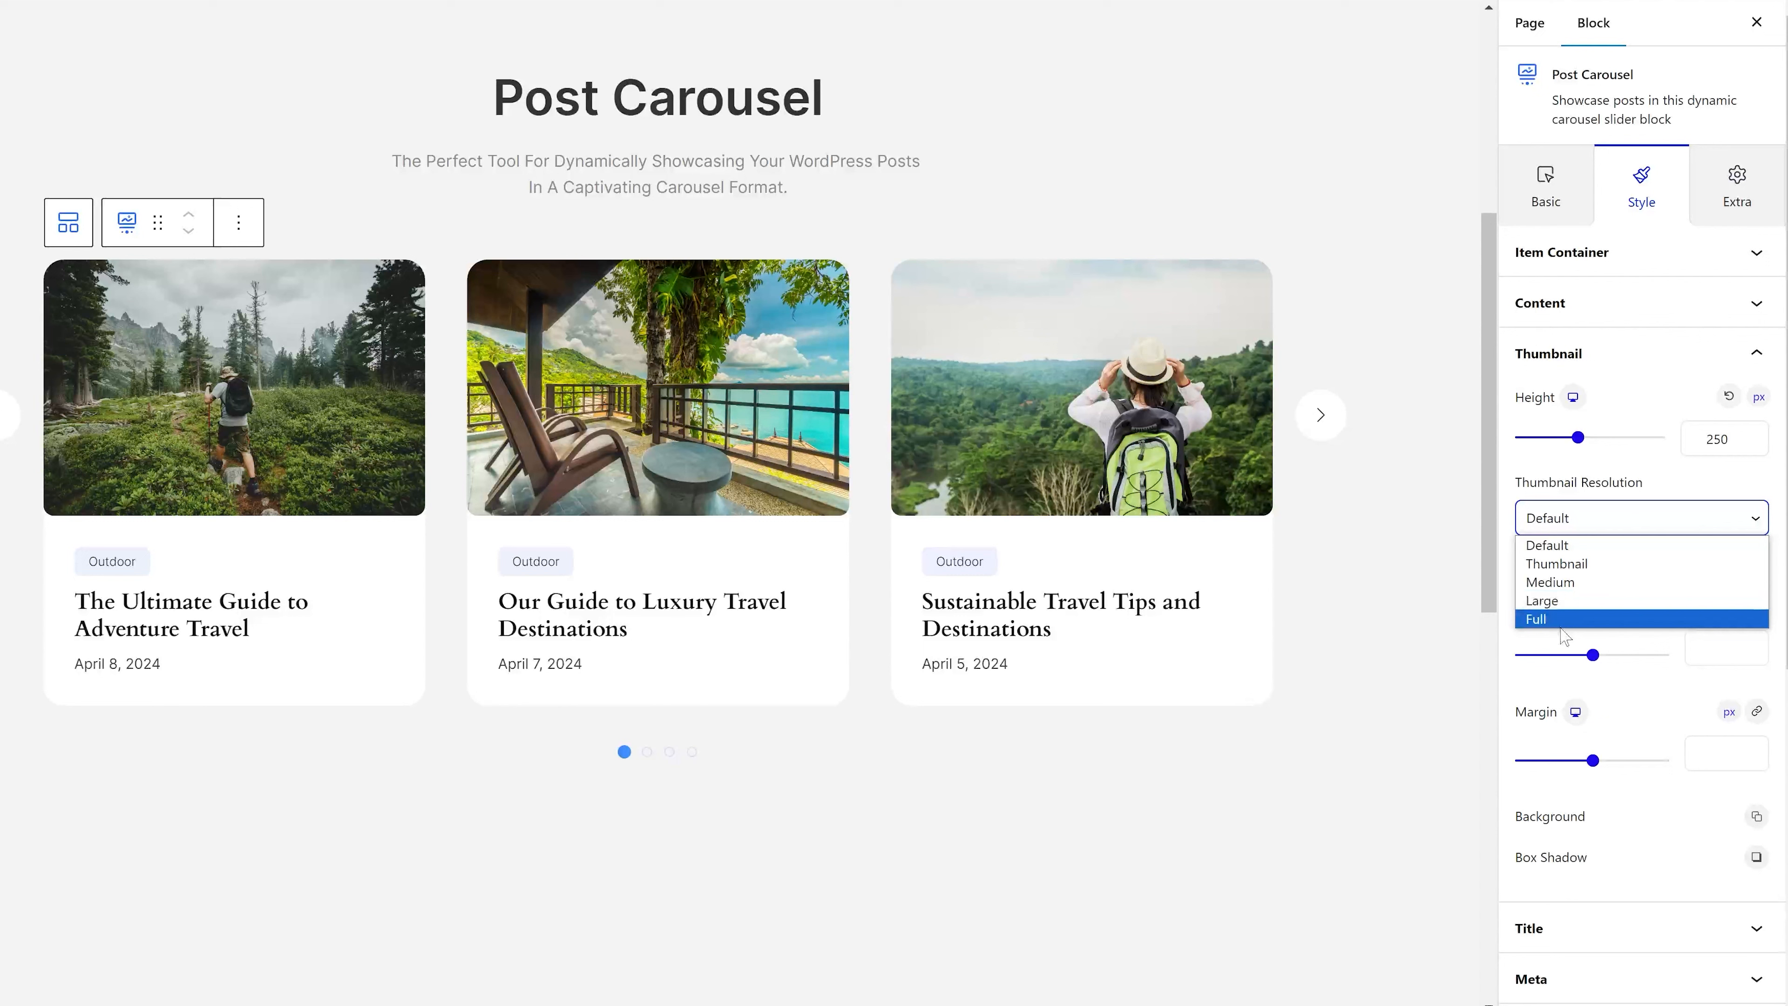
click(1715, 509)
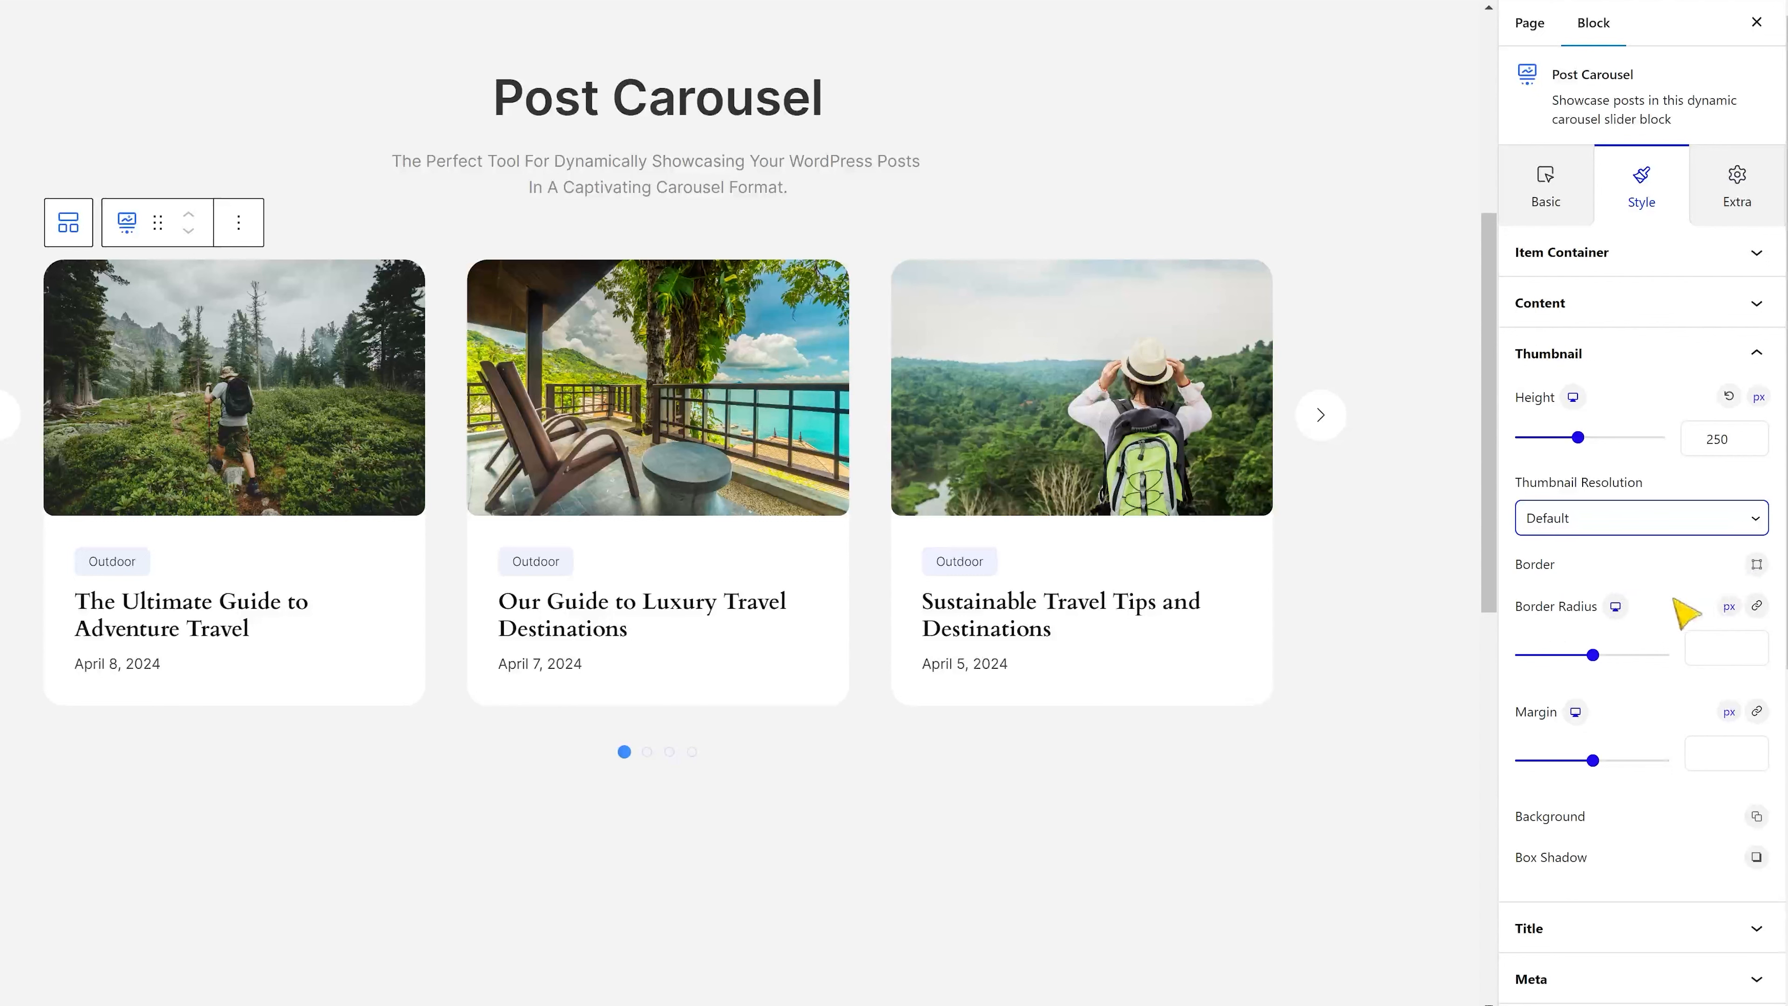
Unlink the thumbnail's border radius corners and set the bottom-right and bottom-left radius to 0.
click(1757, 606)
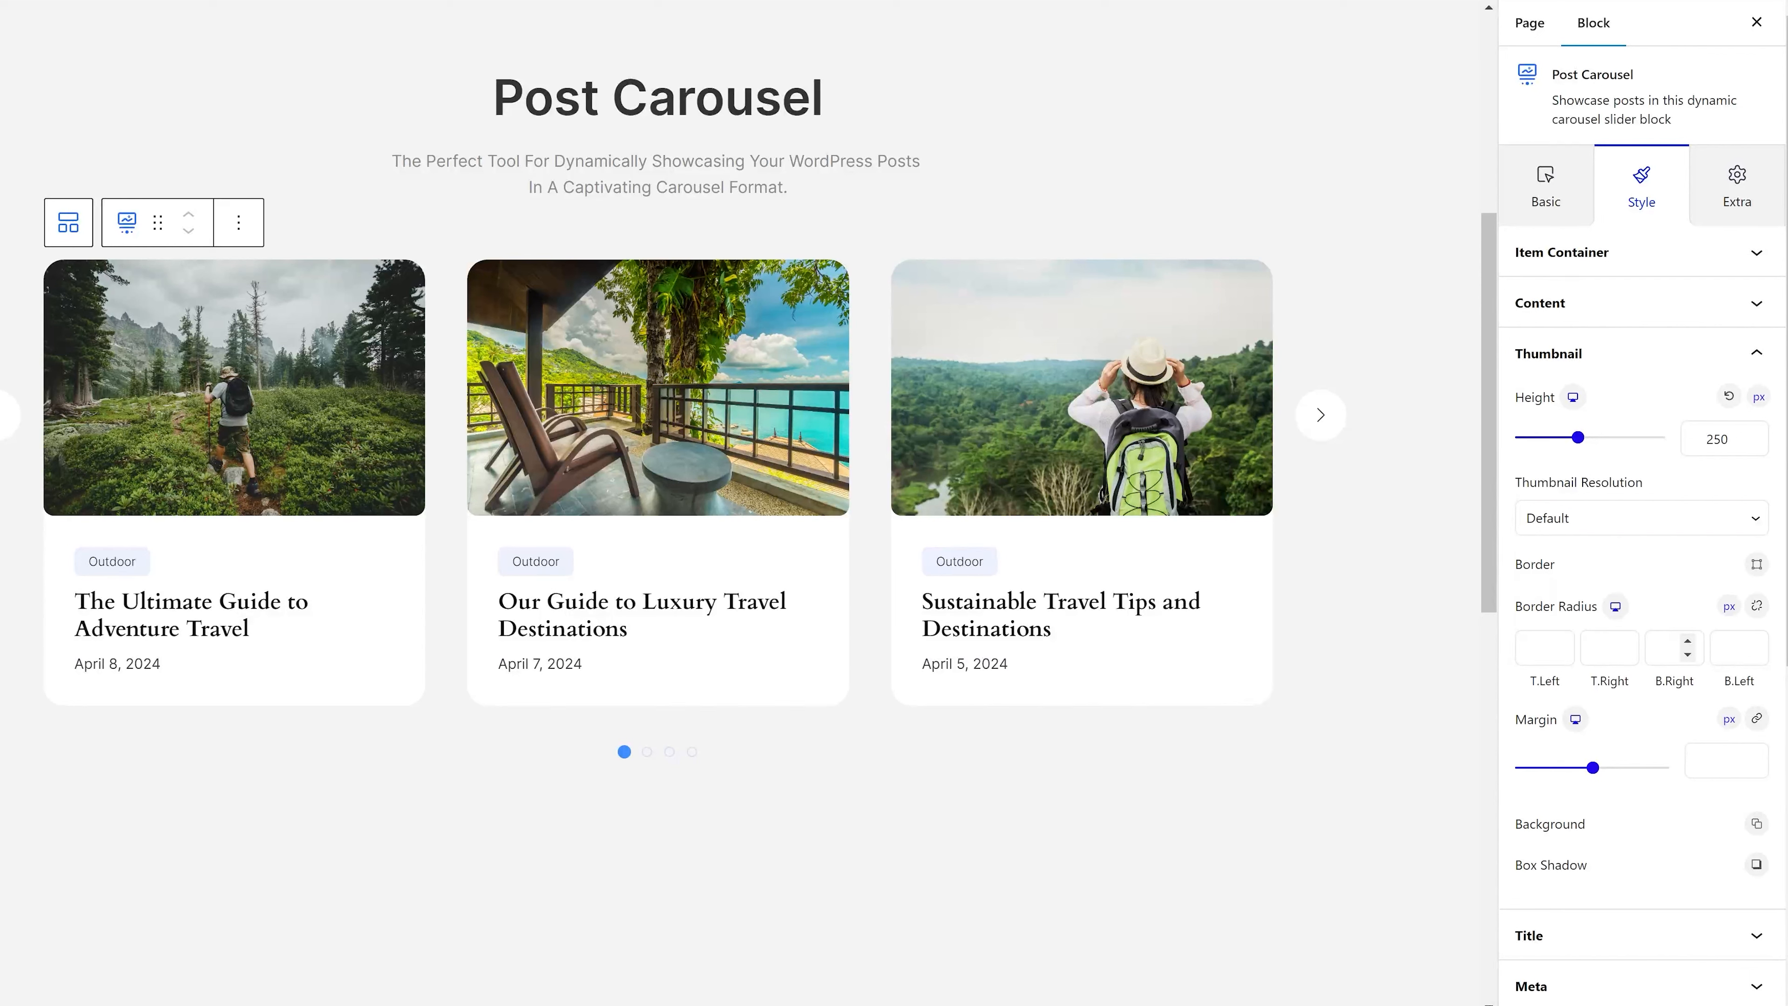
click(1669, 648)
text(0)
click(1734, 648)
text(0)
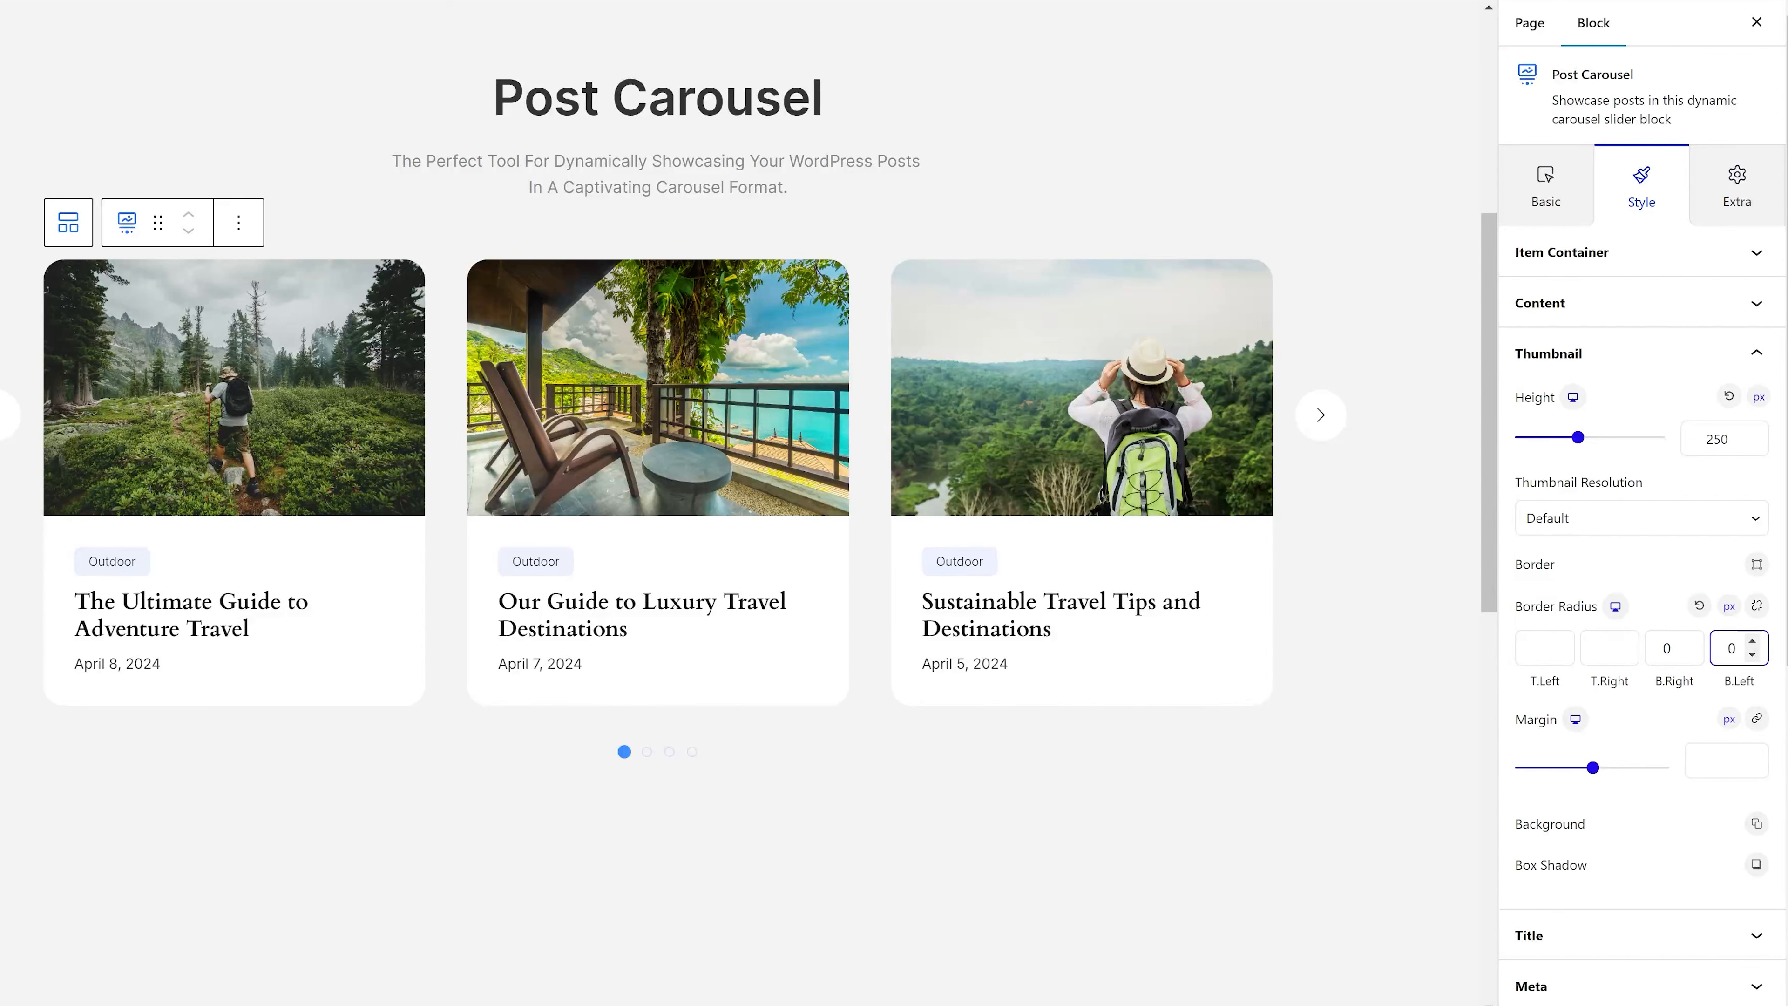
click(1662, 577)
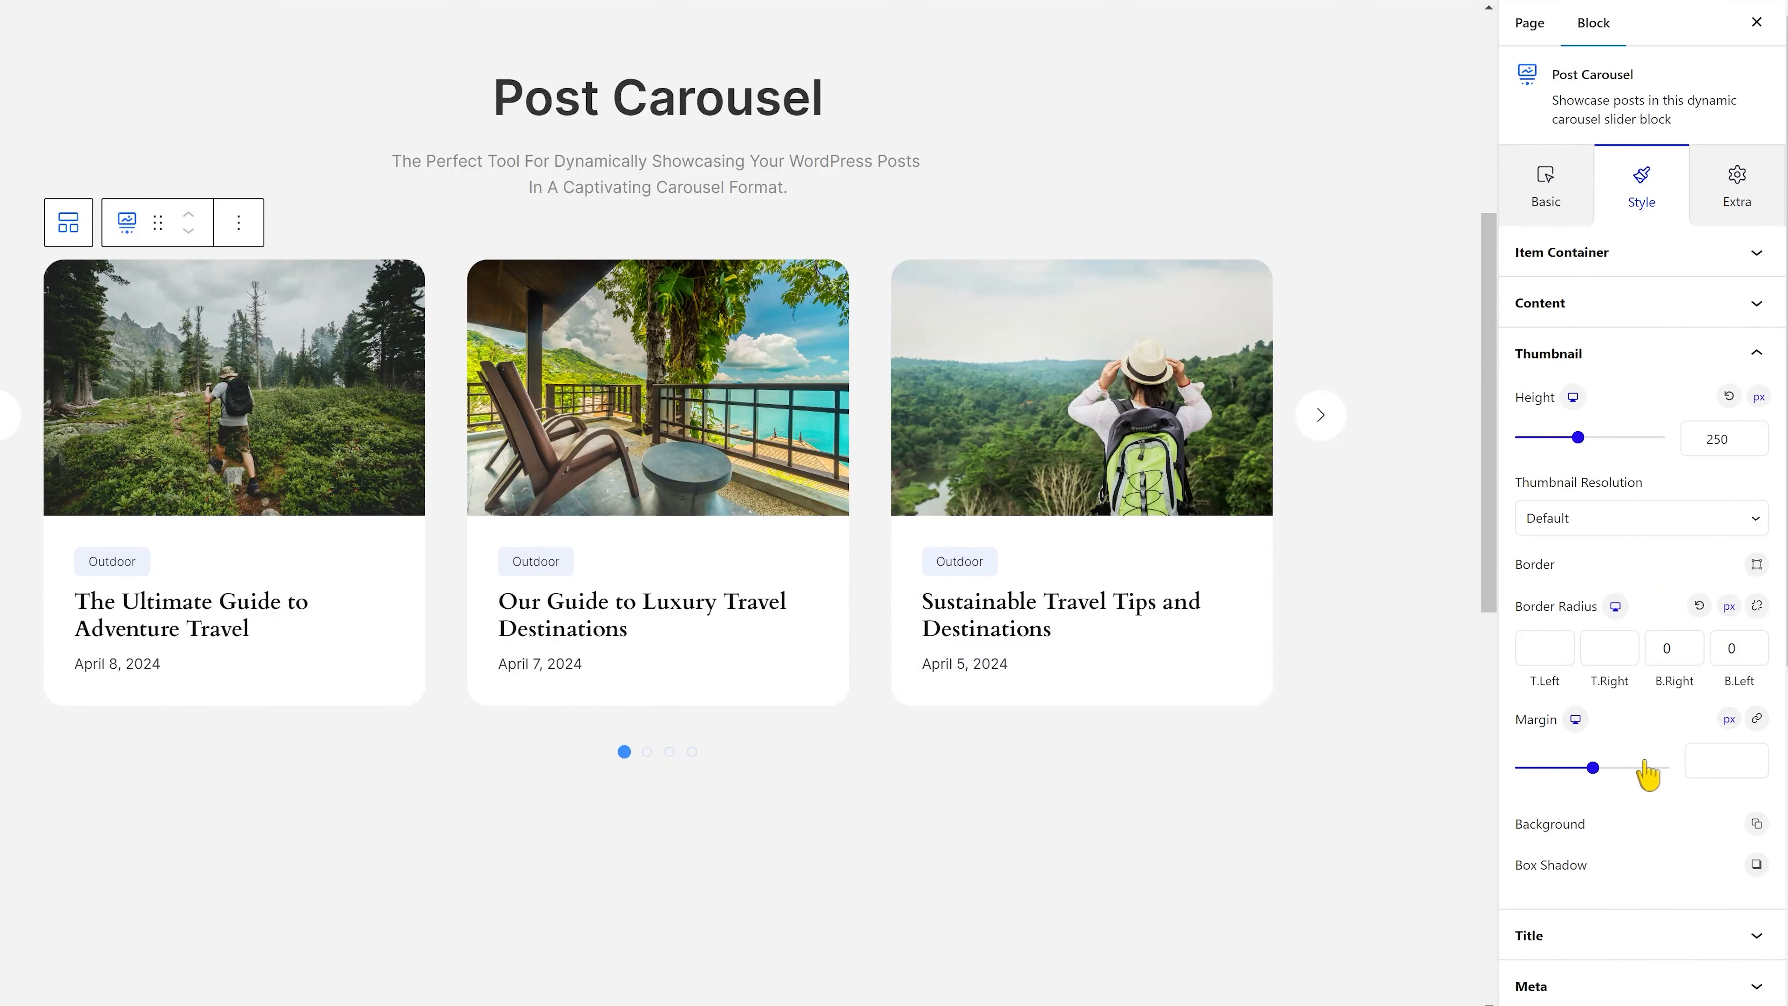
Set the post title's typography to the Inter font family at a size of 20 px.
scroll(1732, 704, down, 3)
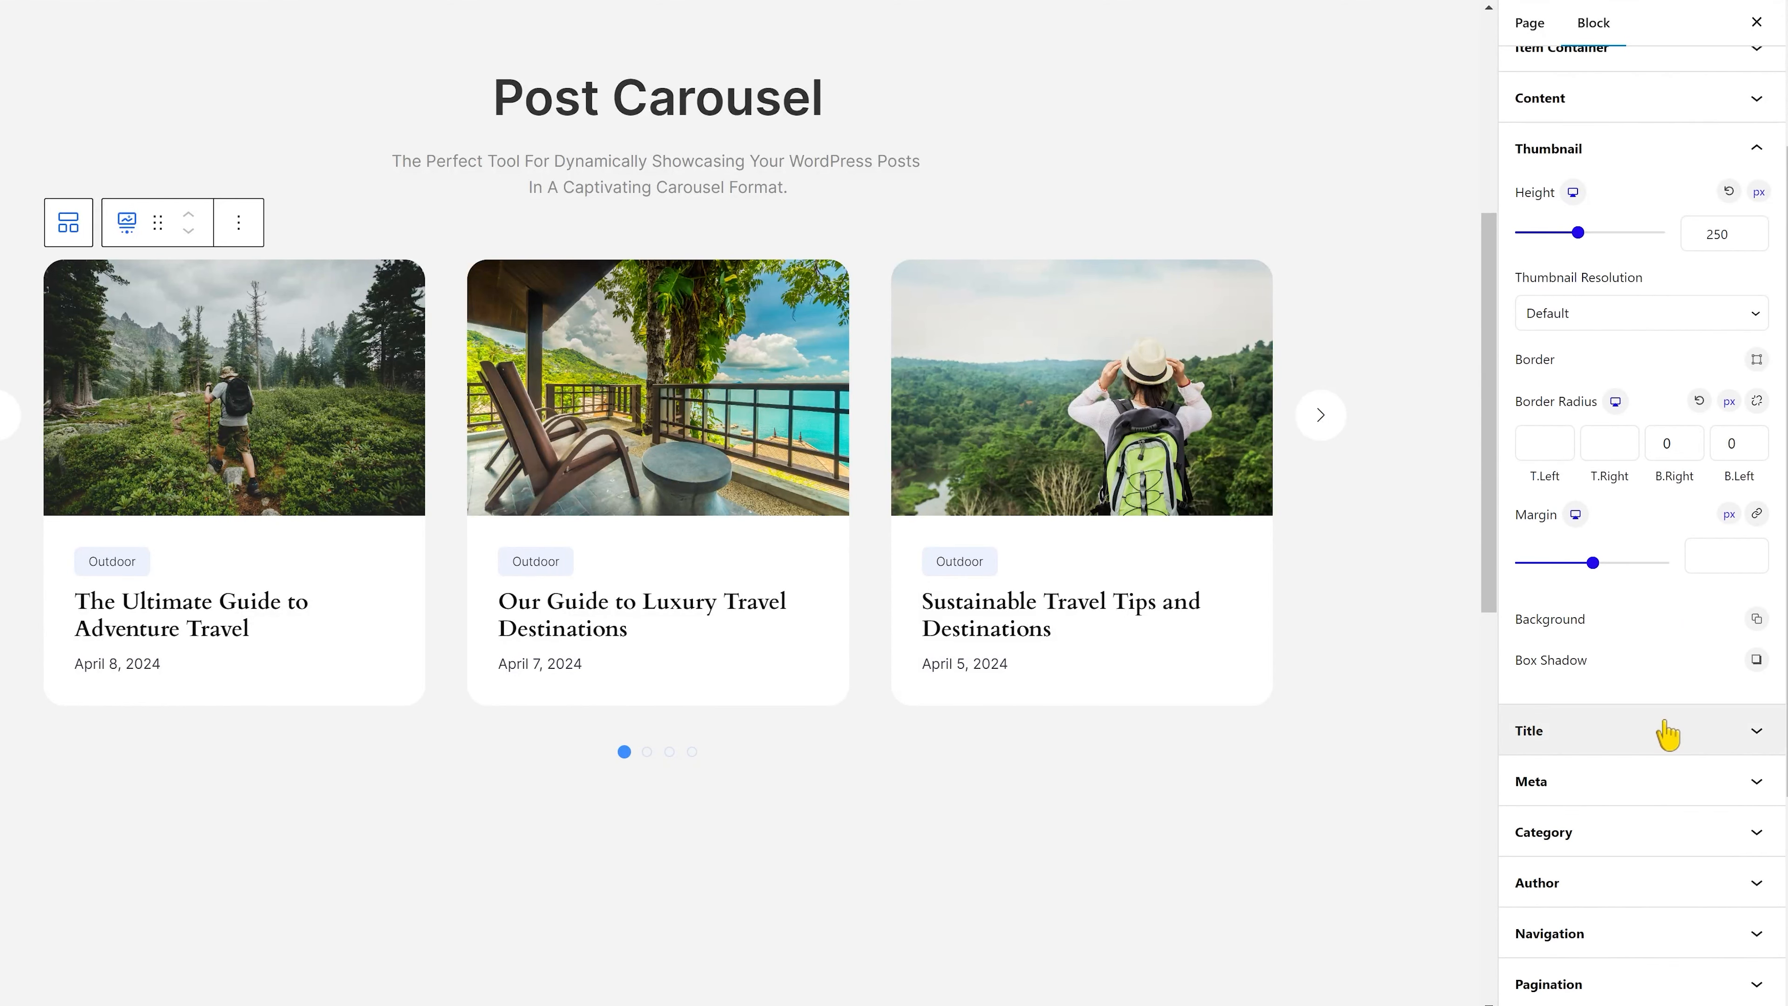
click(1667, 732)
click(1761, 243)
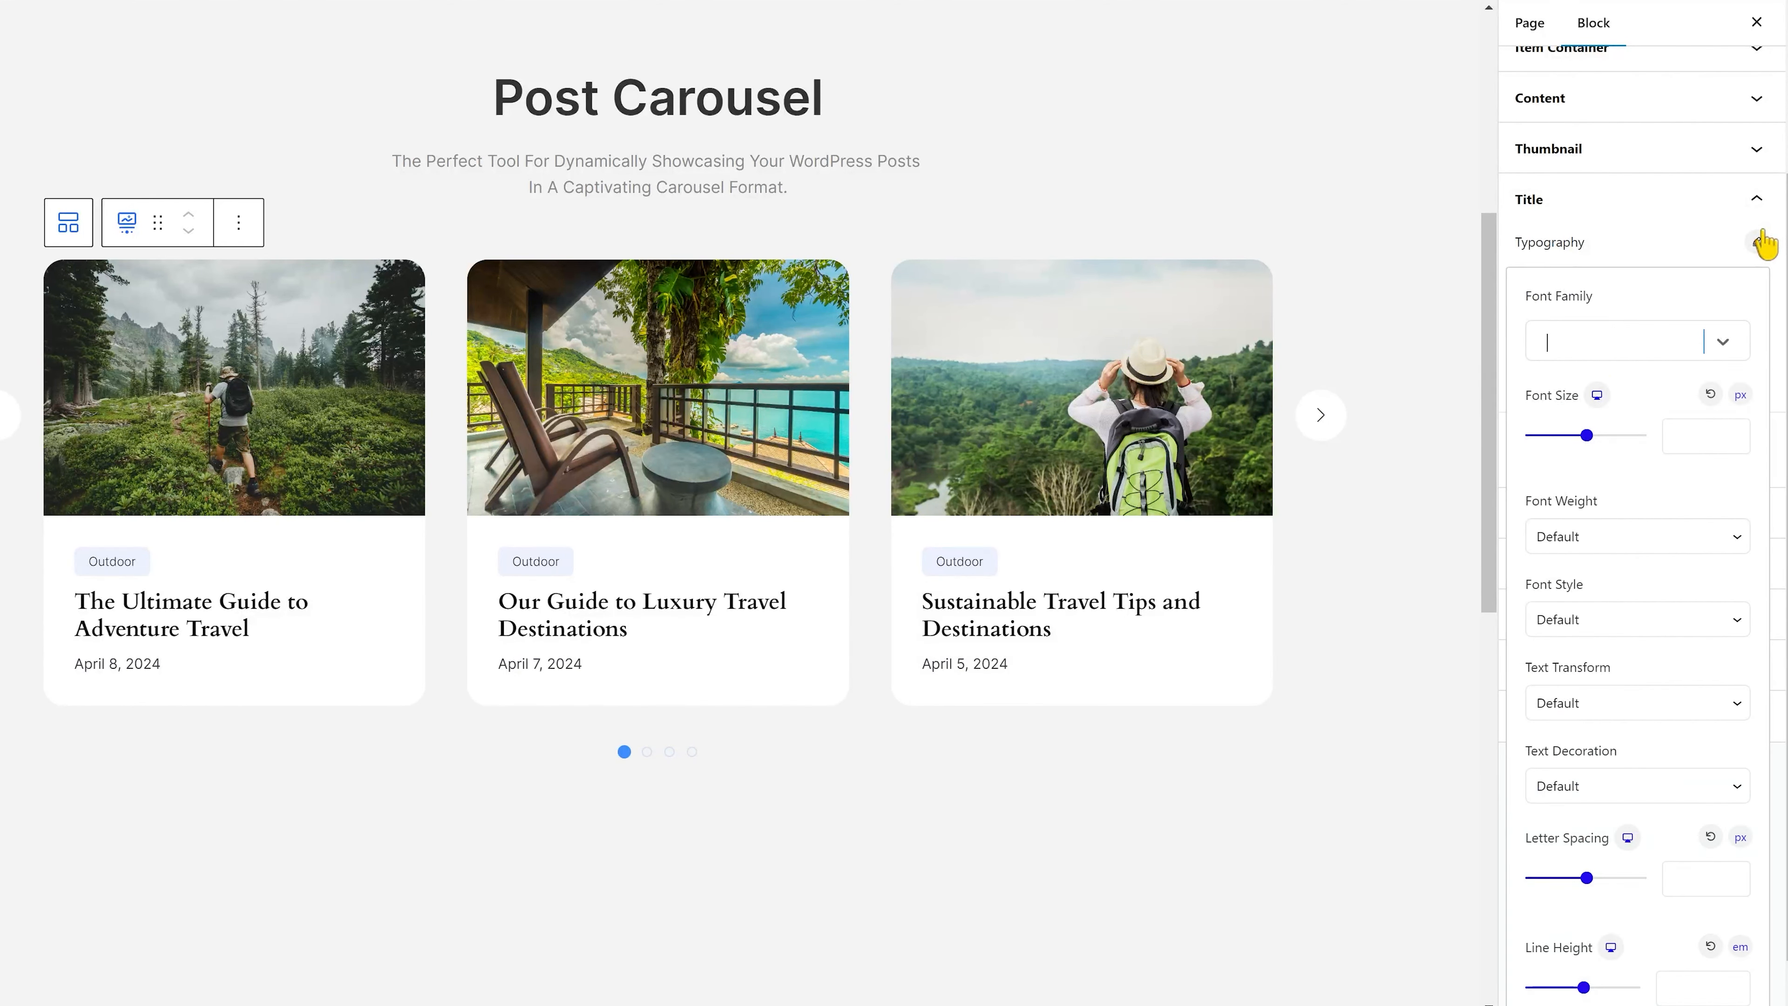
text(inter)
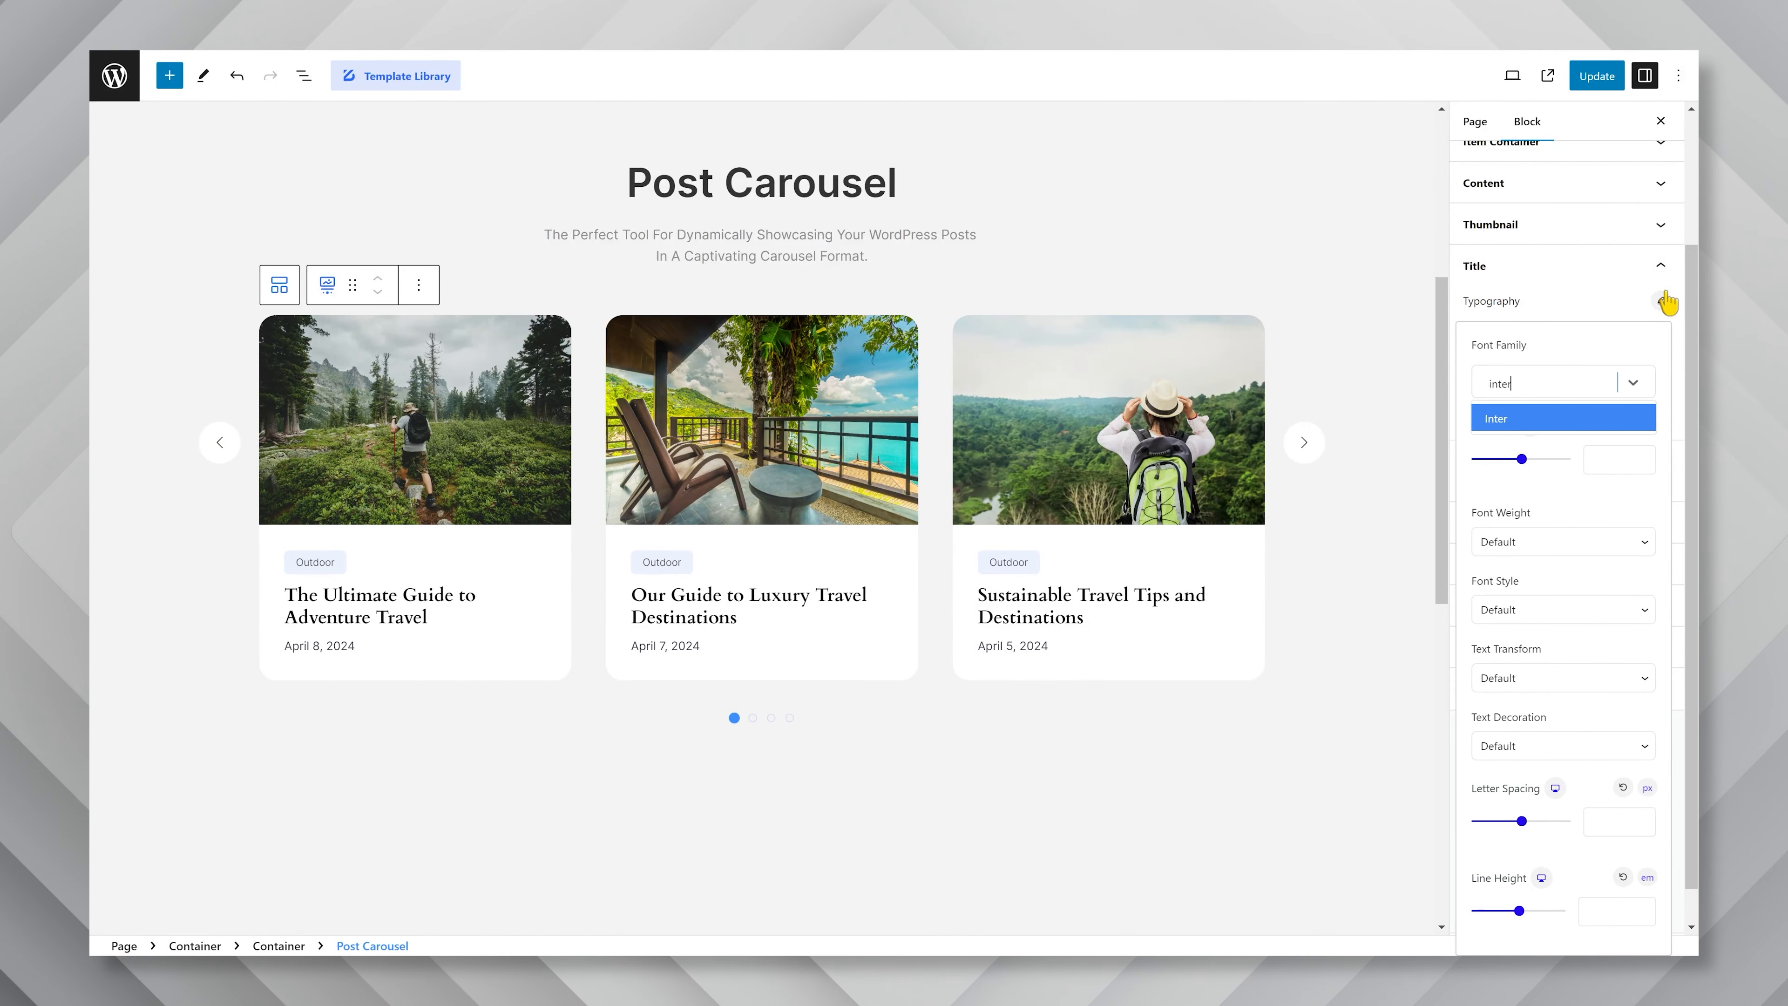
click(1577, 417)
click(1608, 459)
text(20)
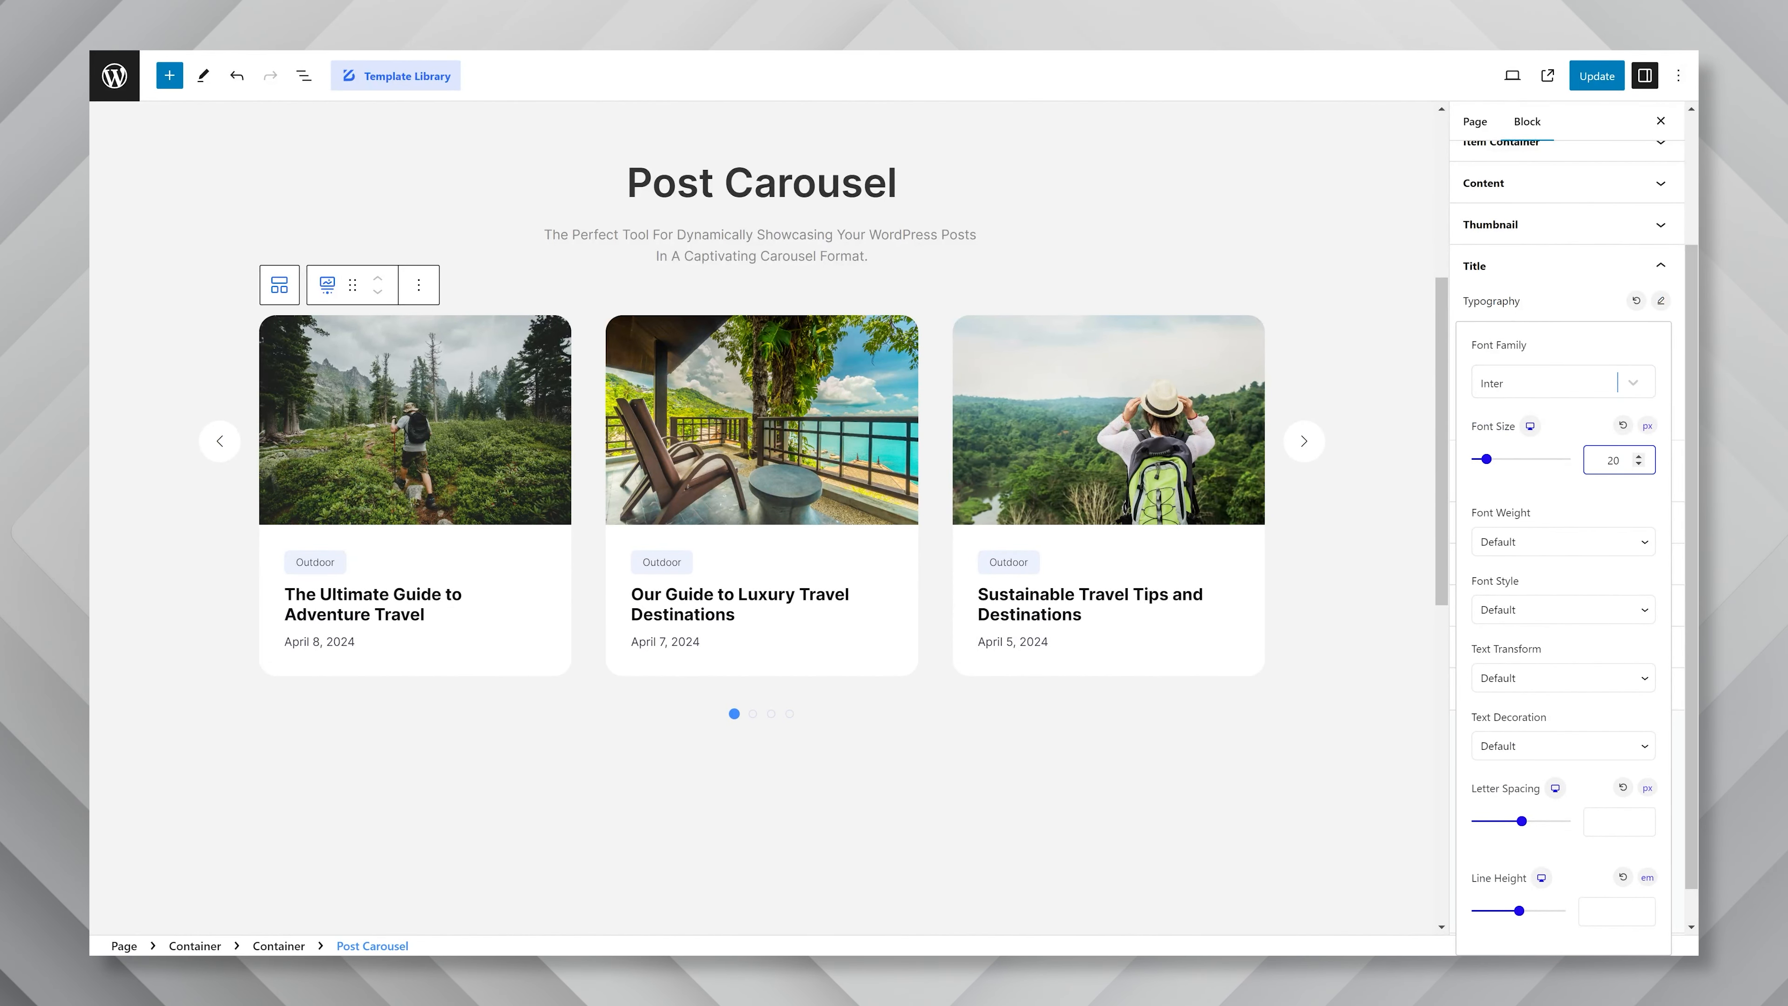
Set the post title's font weight to 600 and its line height to 1.3 em.
click(1577, 541)
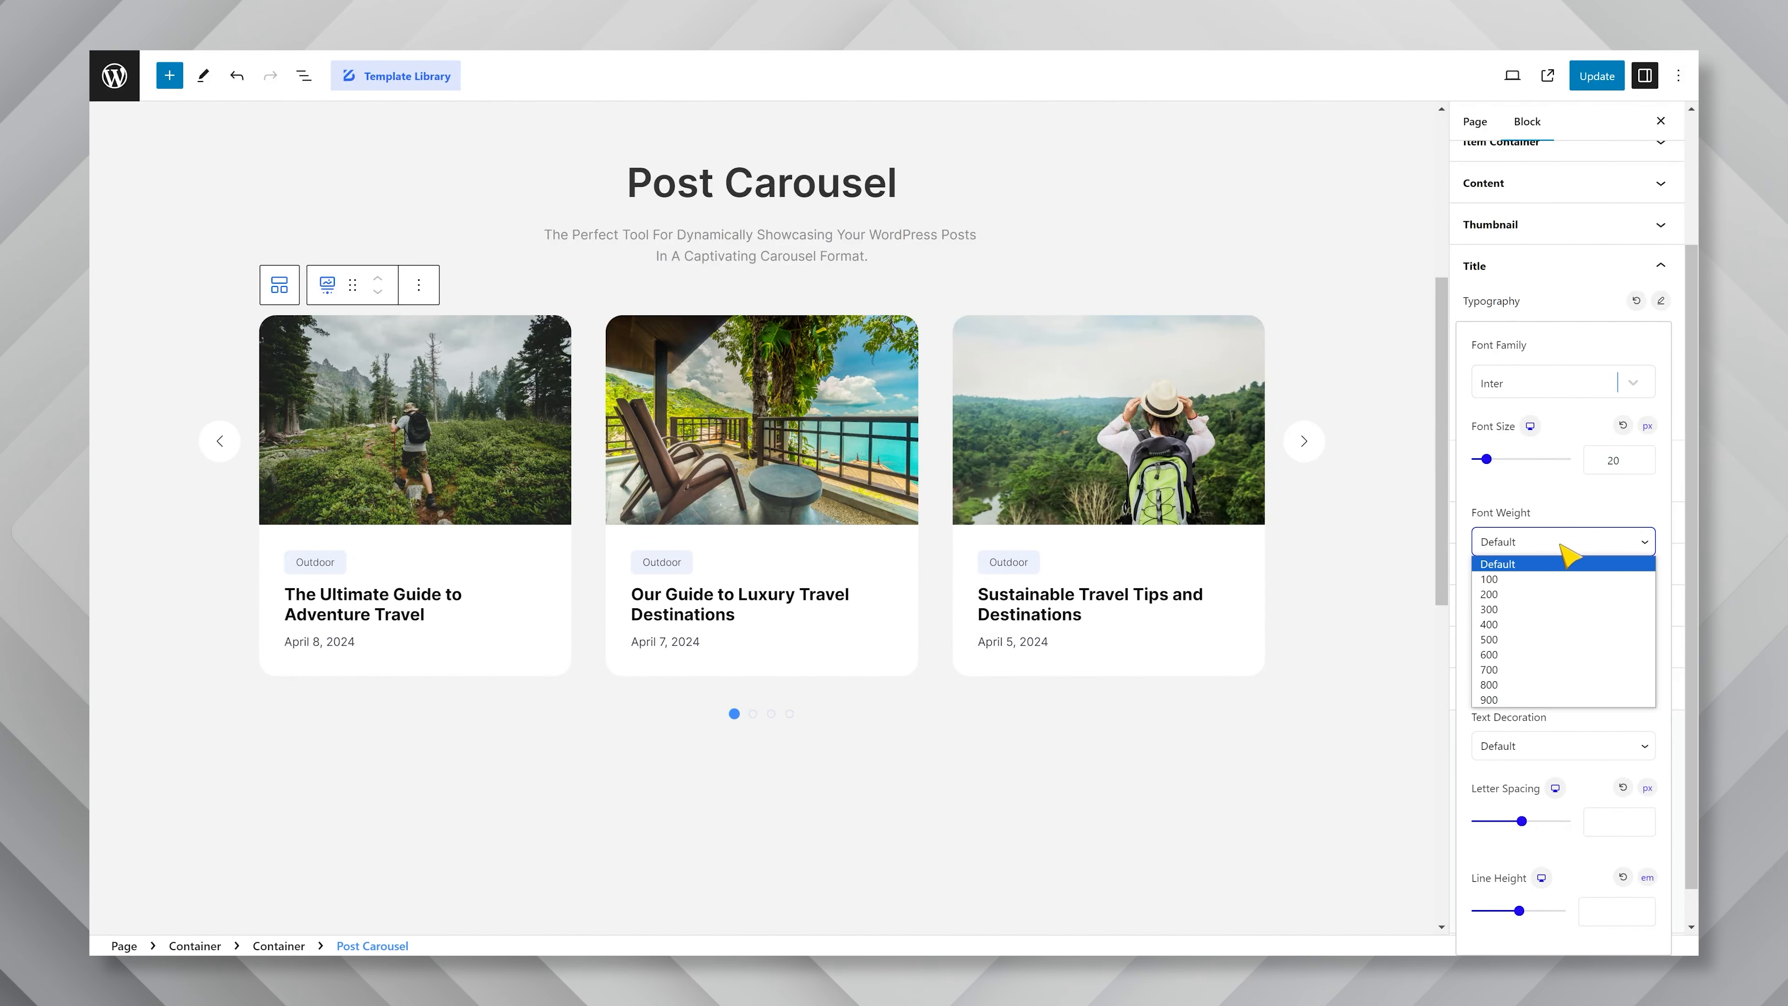
click(1526, 660)
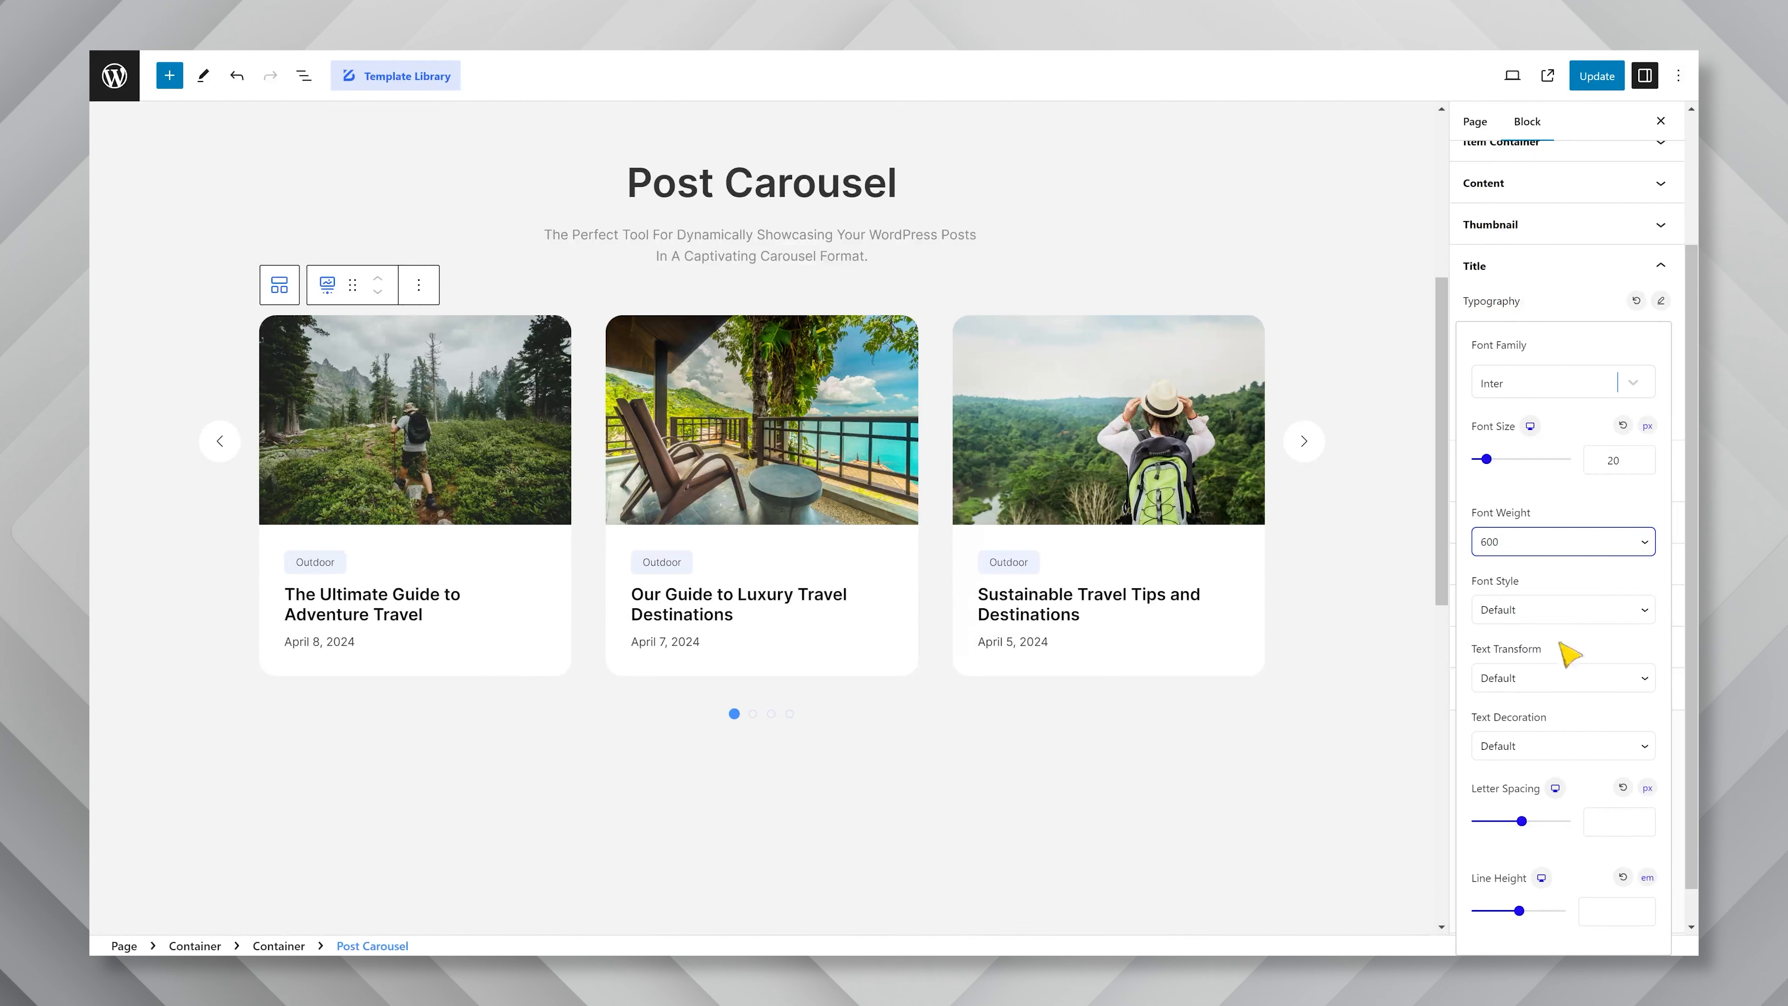
click(1612, 912)
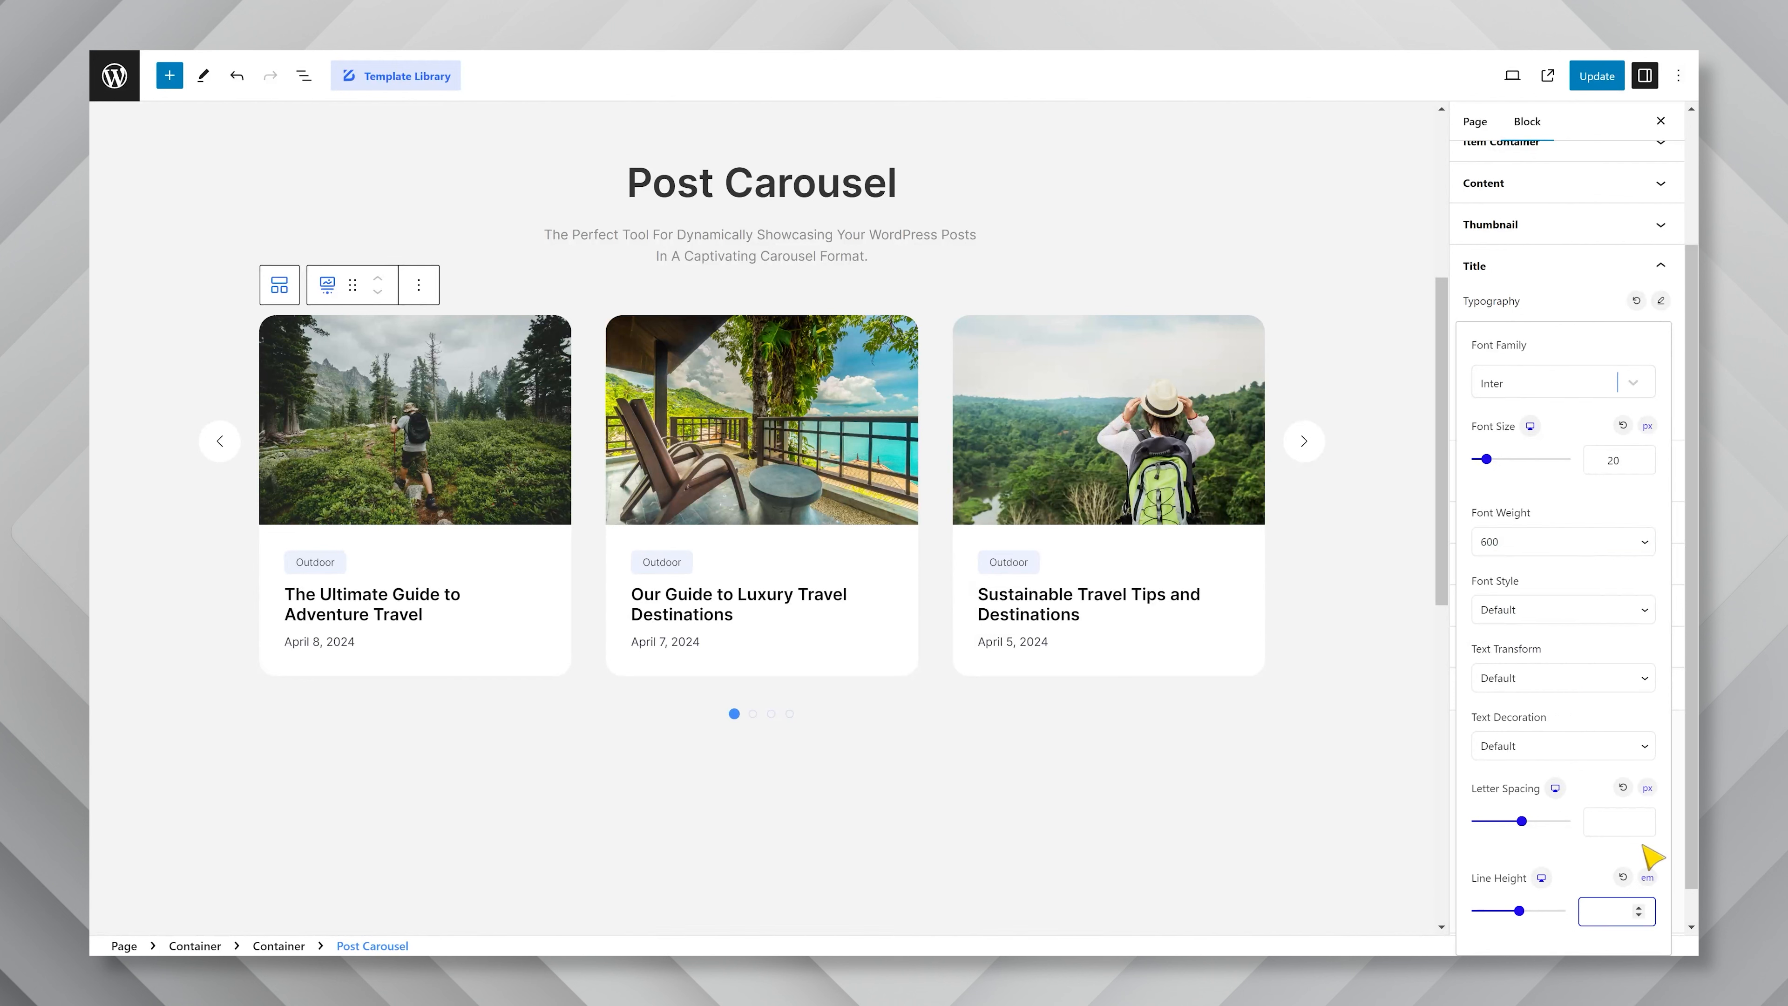
text(1.3)
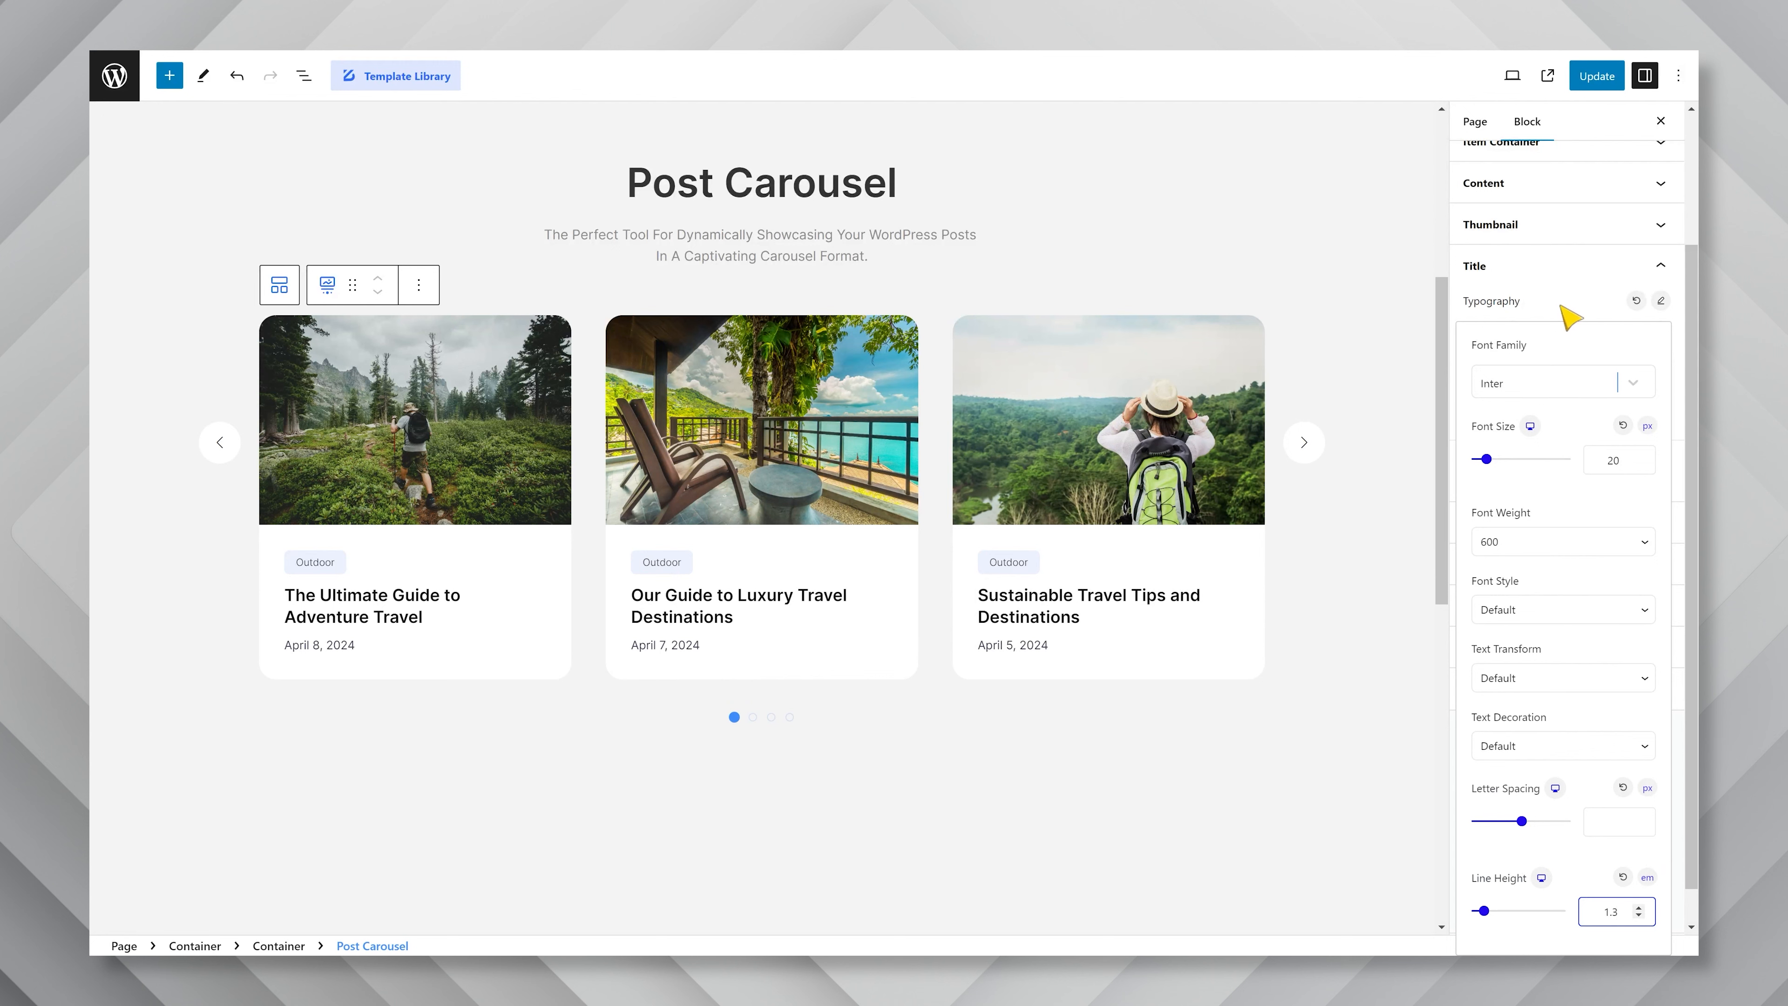
click(1562, 308)
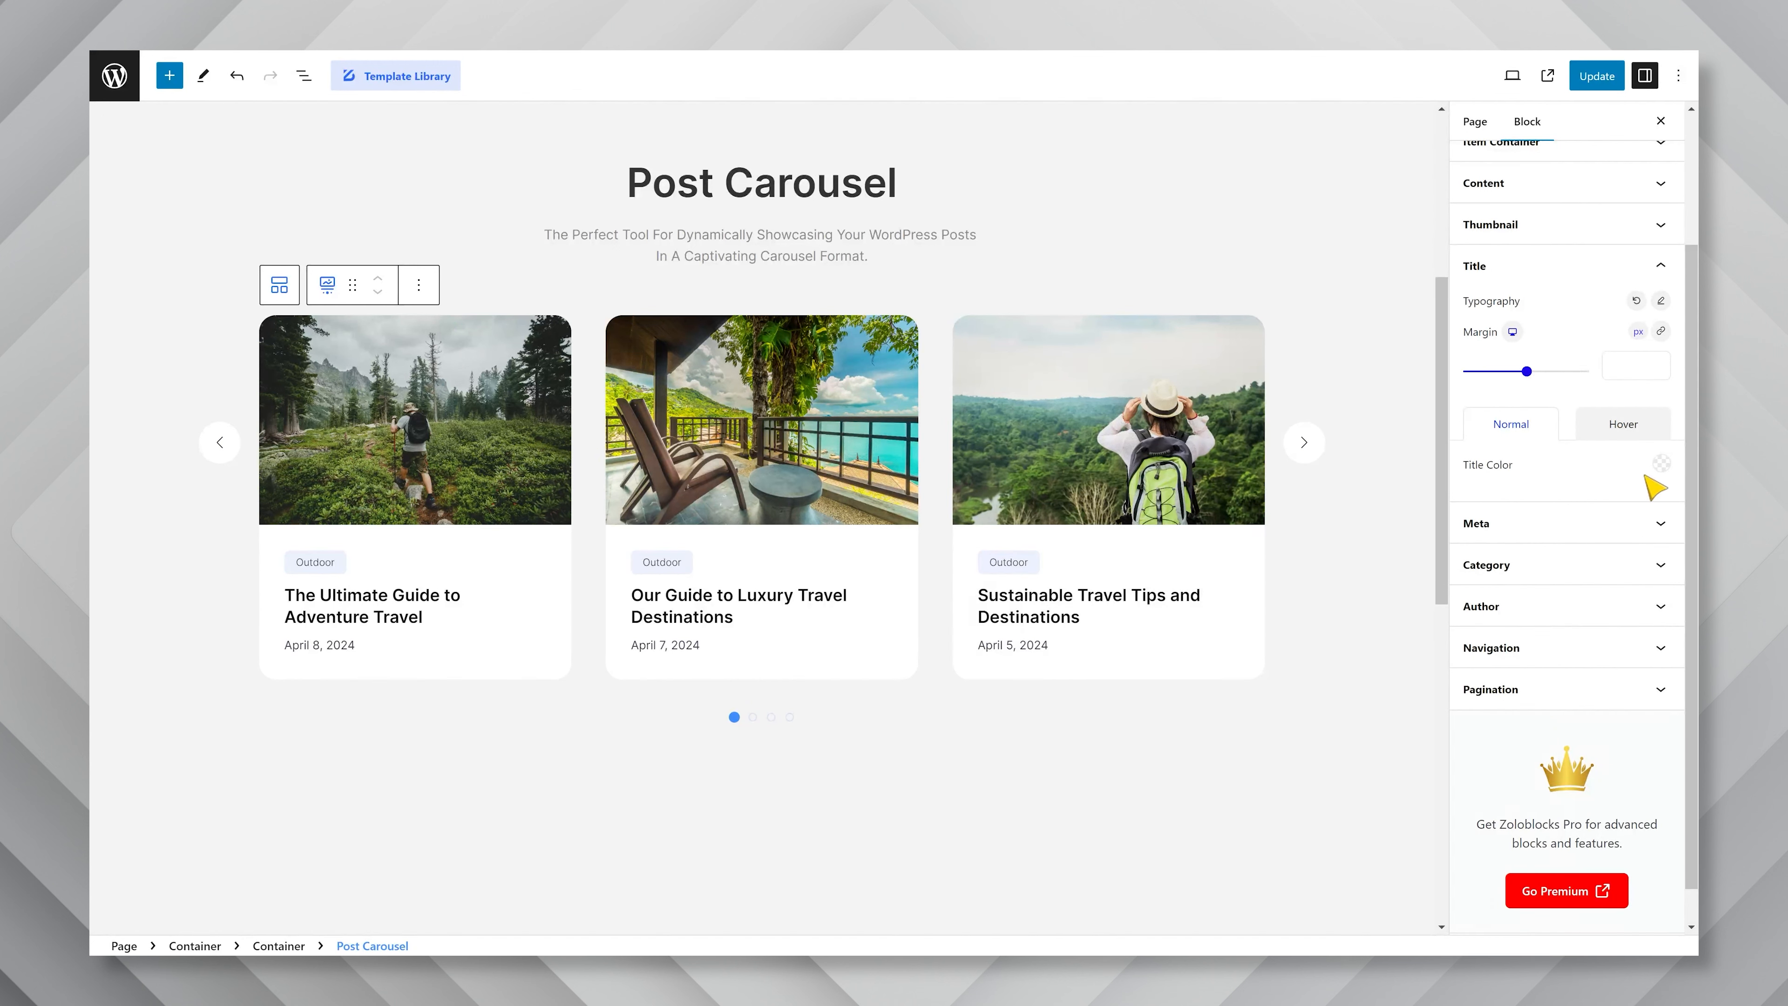
Apply the copied dark gray hex code as the title's normal color, and look at the title's hover color option.
click(1661, 464)
double_click(1581, 767)
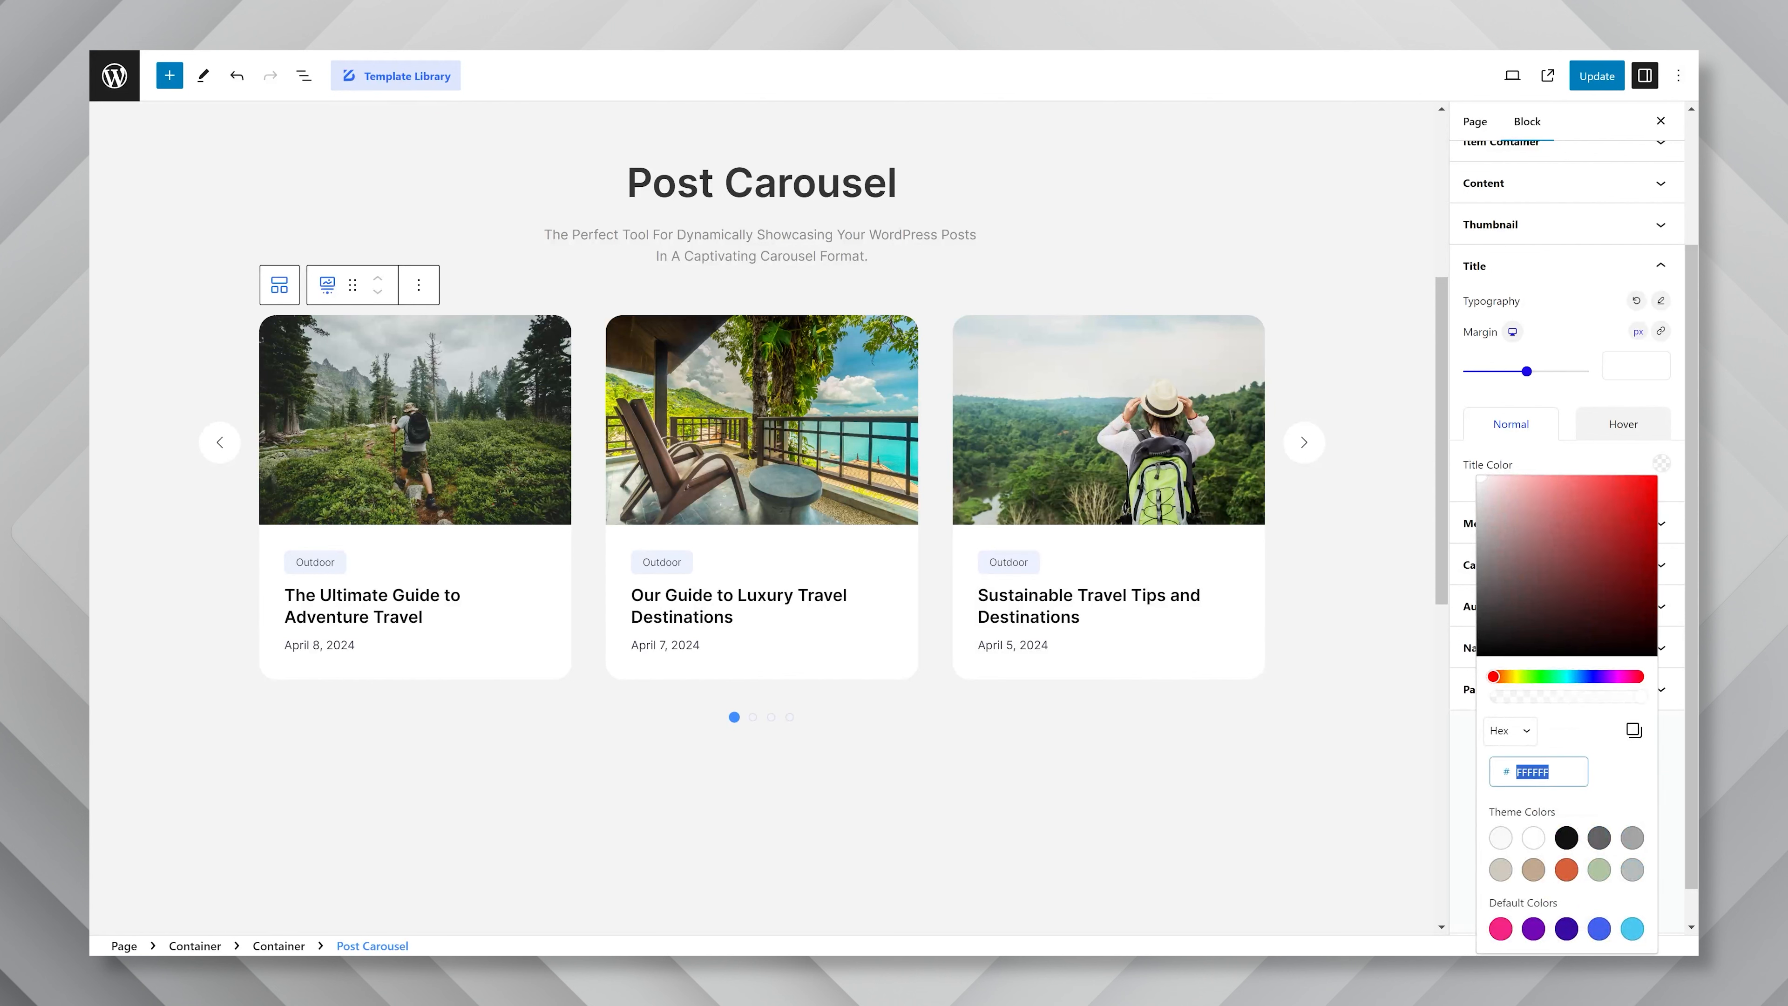
text(434343)
click(1572, 465)
click(1630, 428)
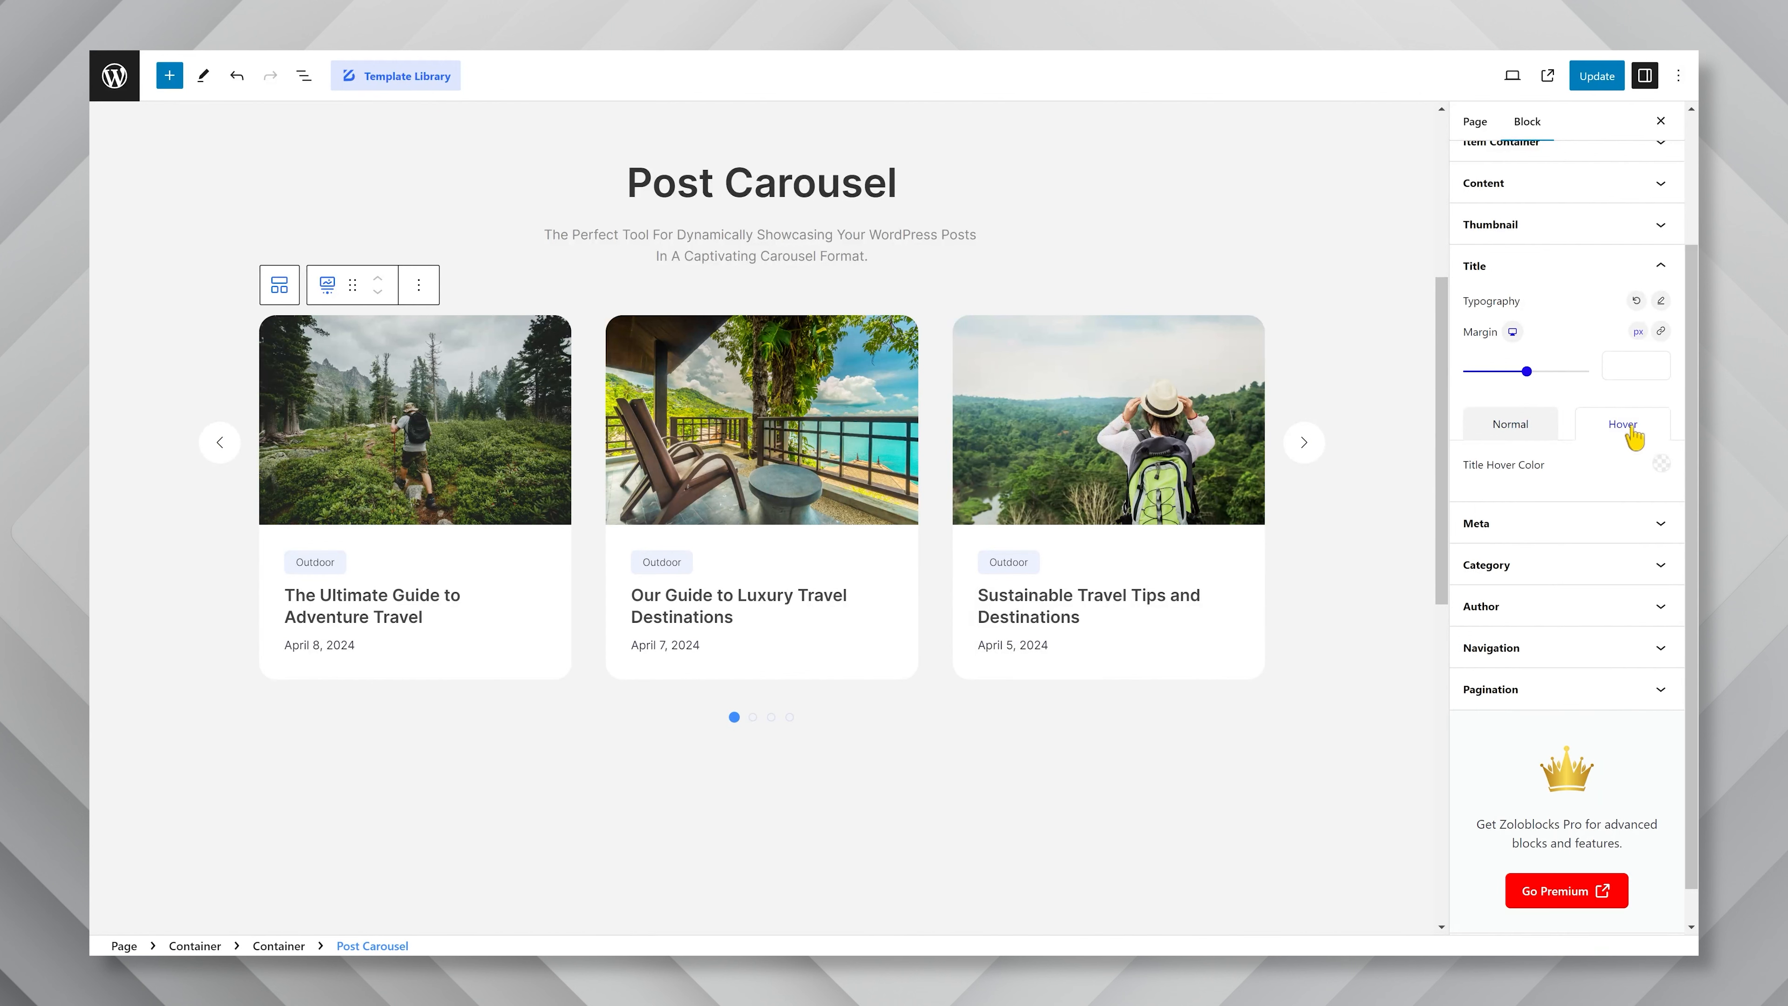
click(1513, 427)
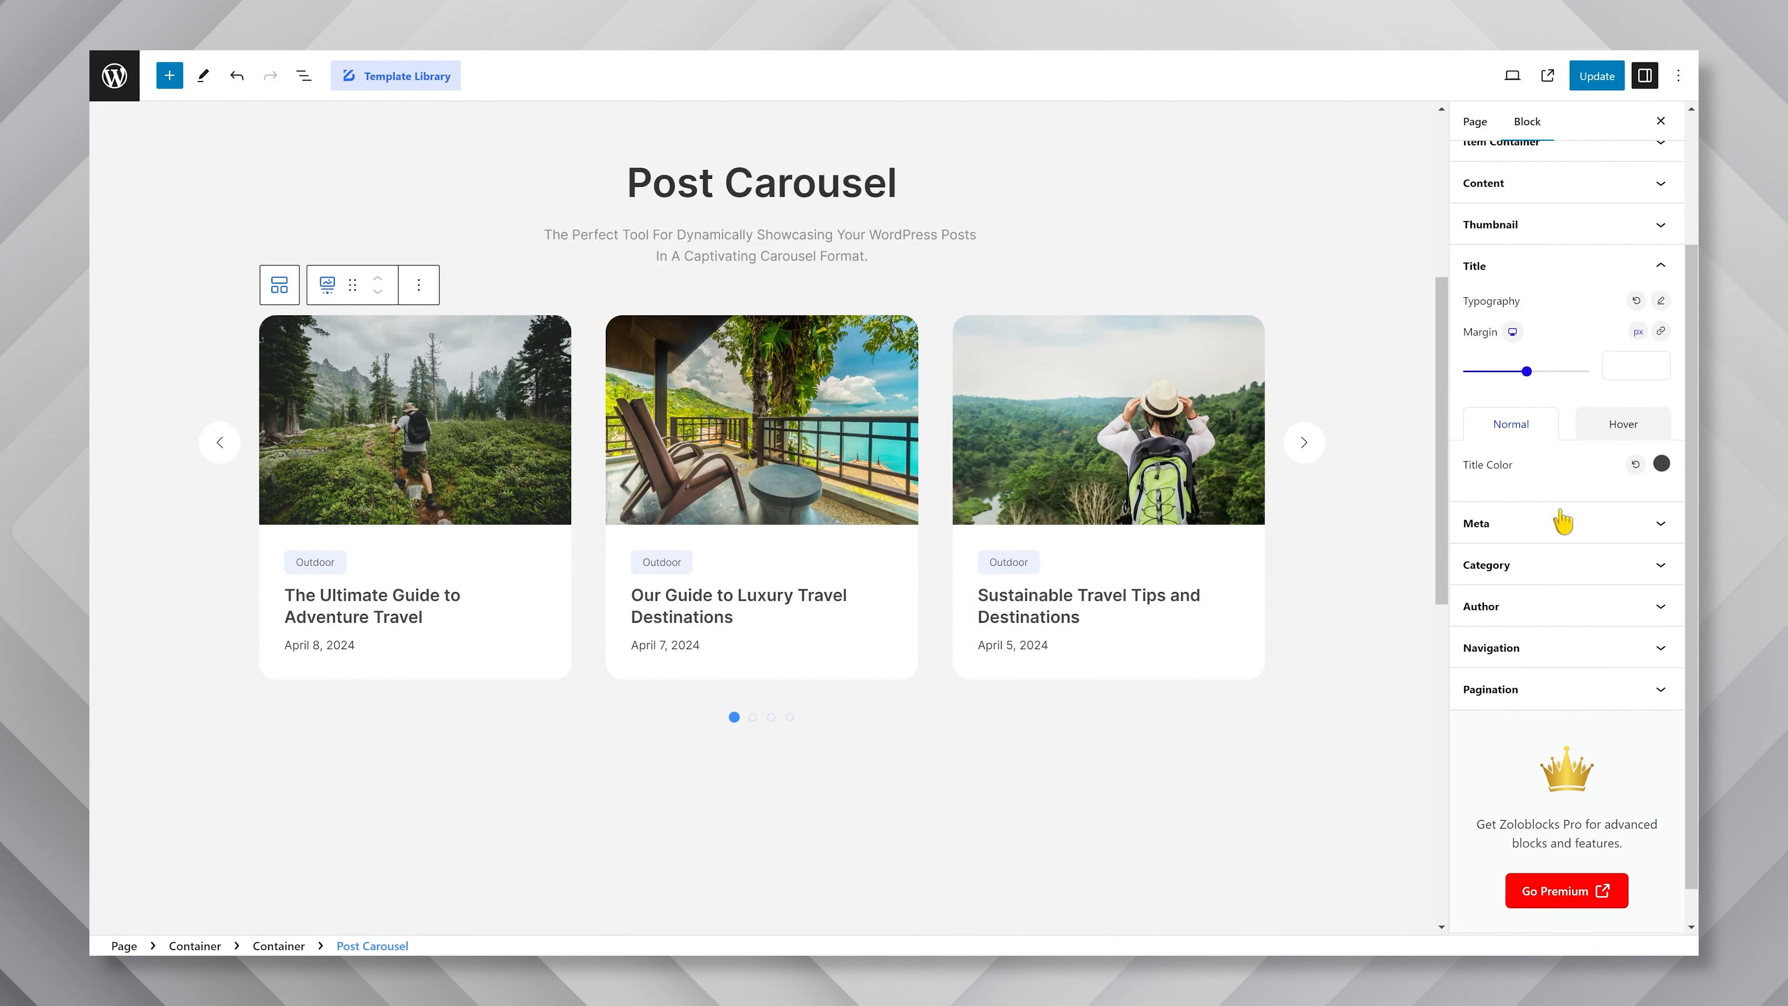
Set the meta typography to the Inter font family with size 14 px and font weight 400.
click(1563, 528)
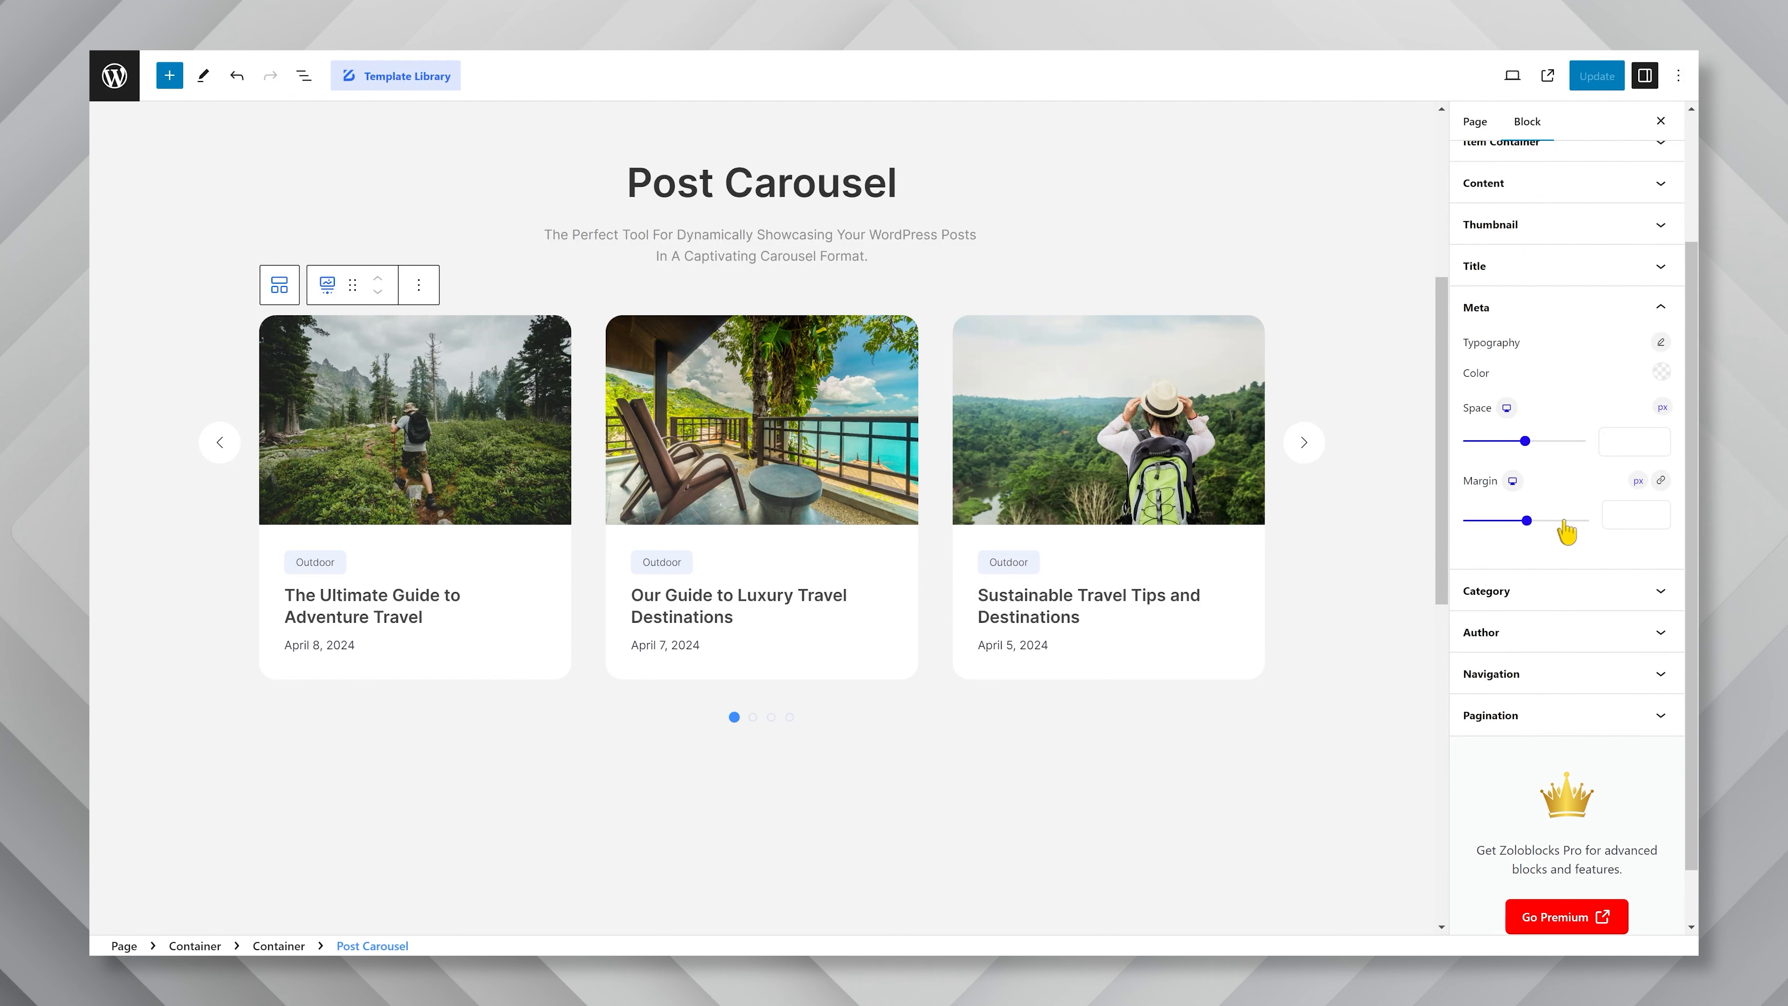
click(1659, 344)
text(inter)
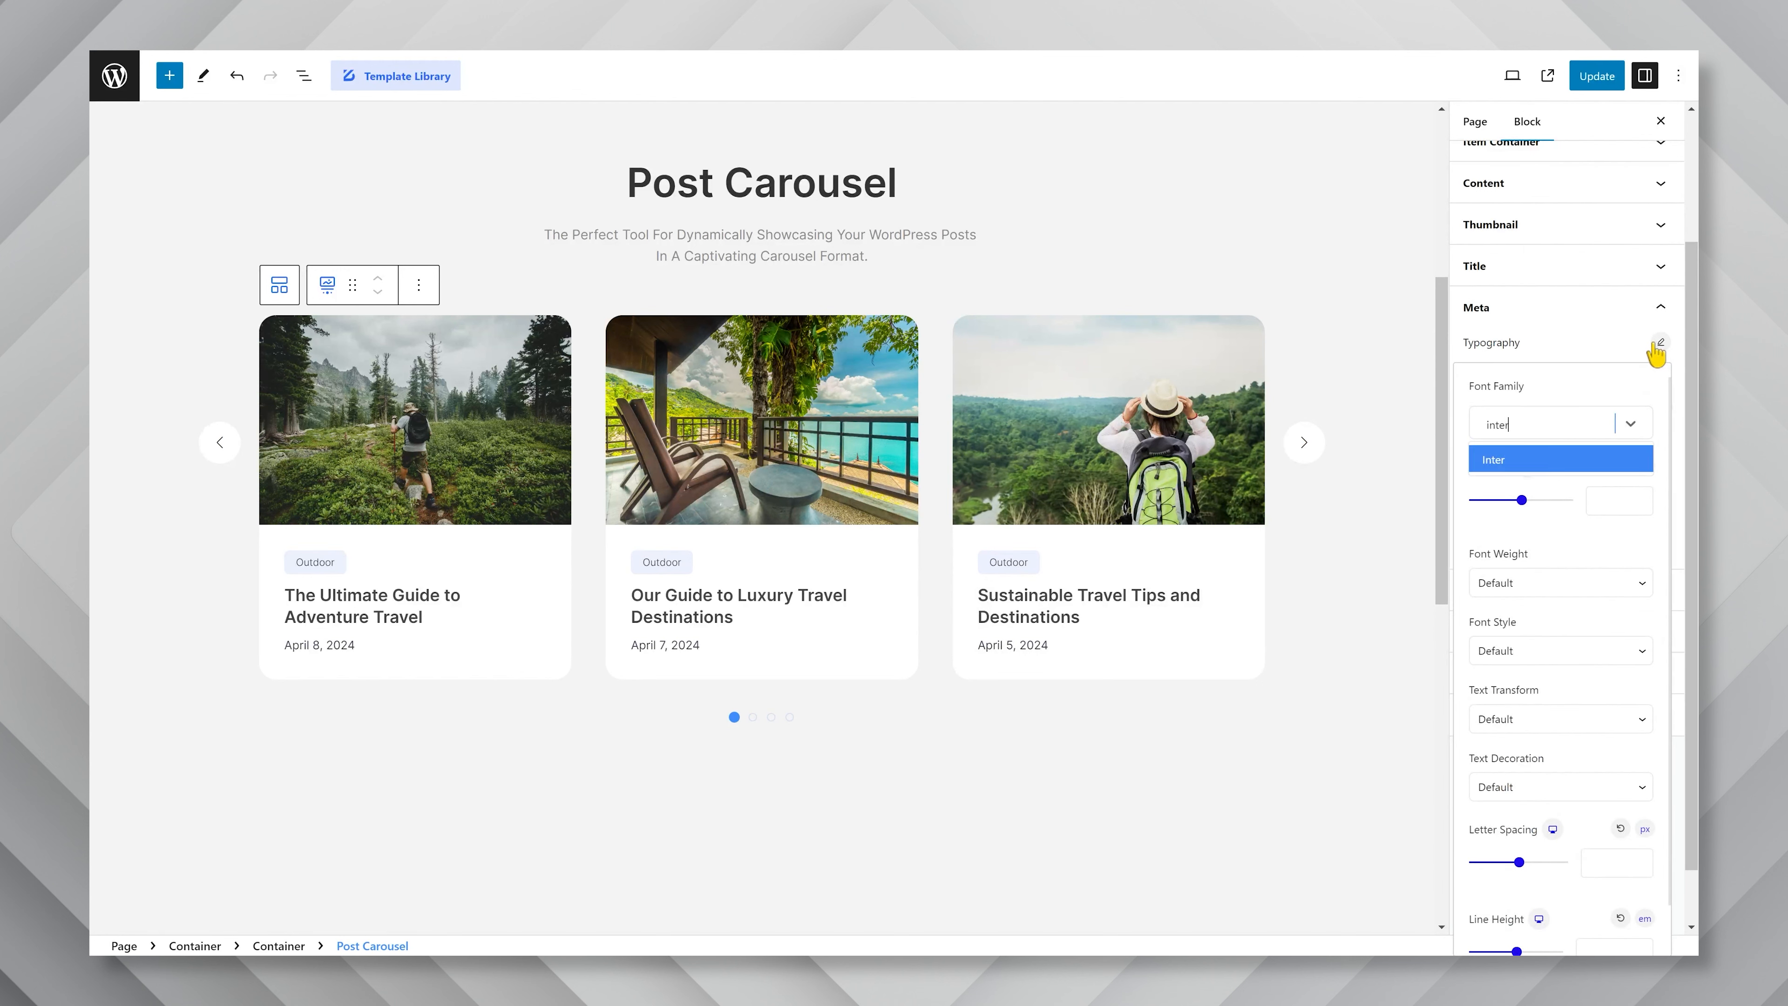
click(1539, 460)
click(1611, 500)
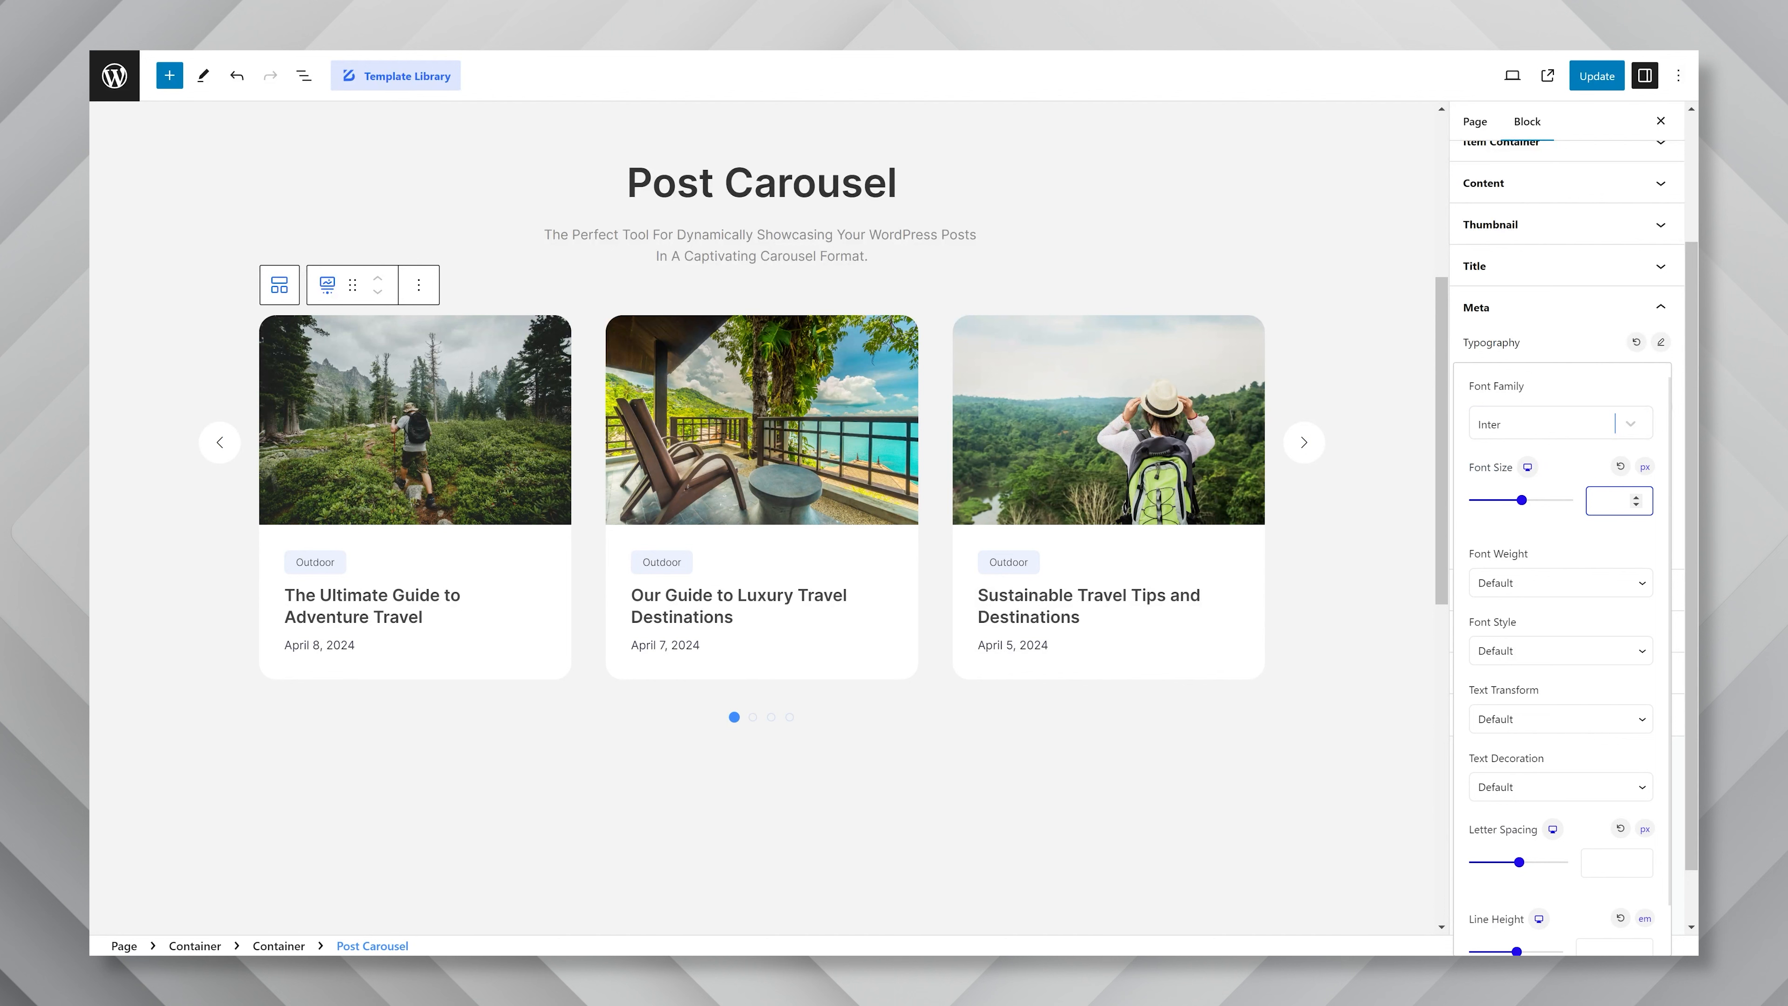
click(1566, 586)
click(1531, 669)
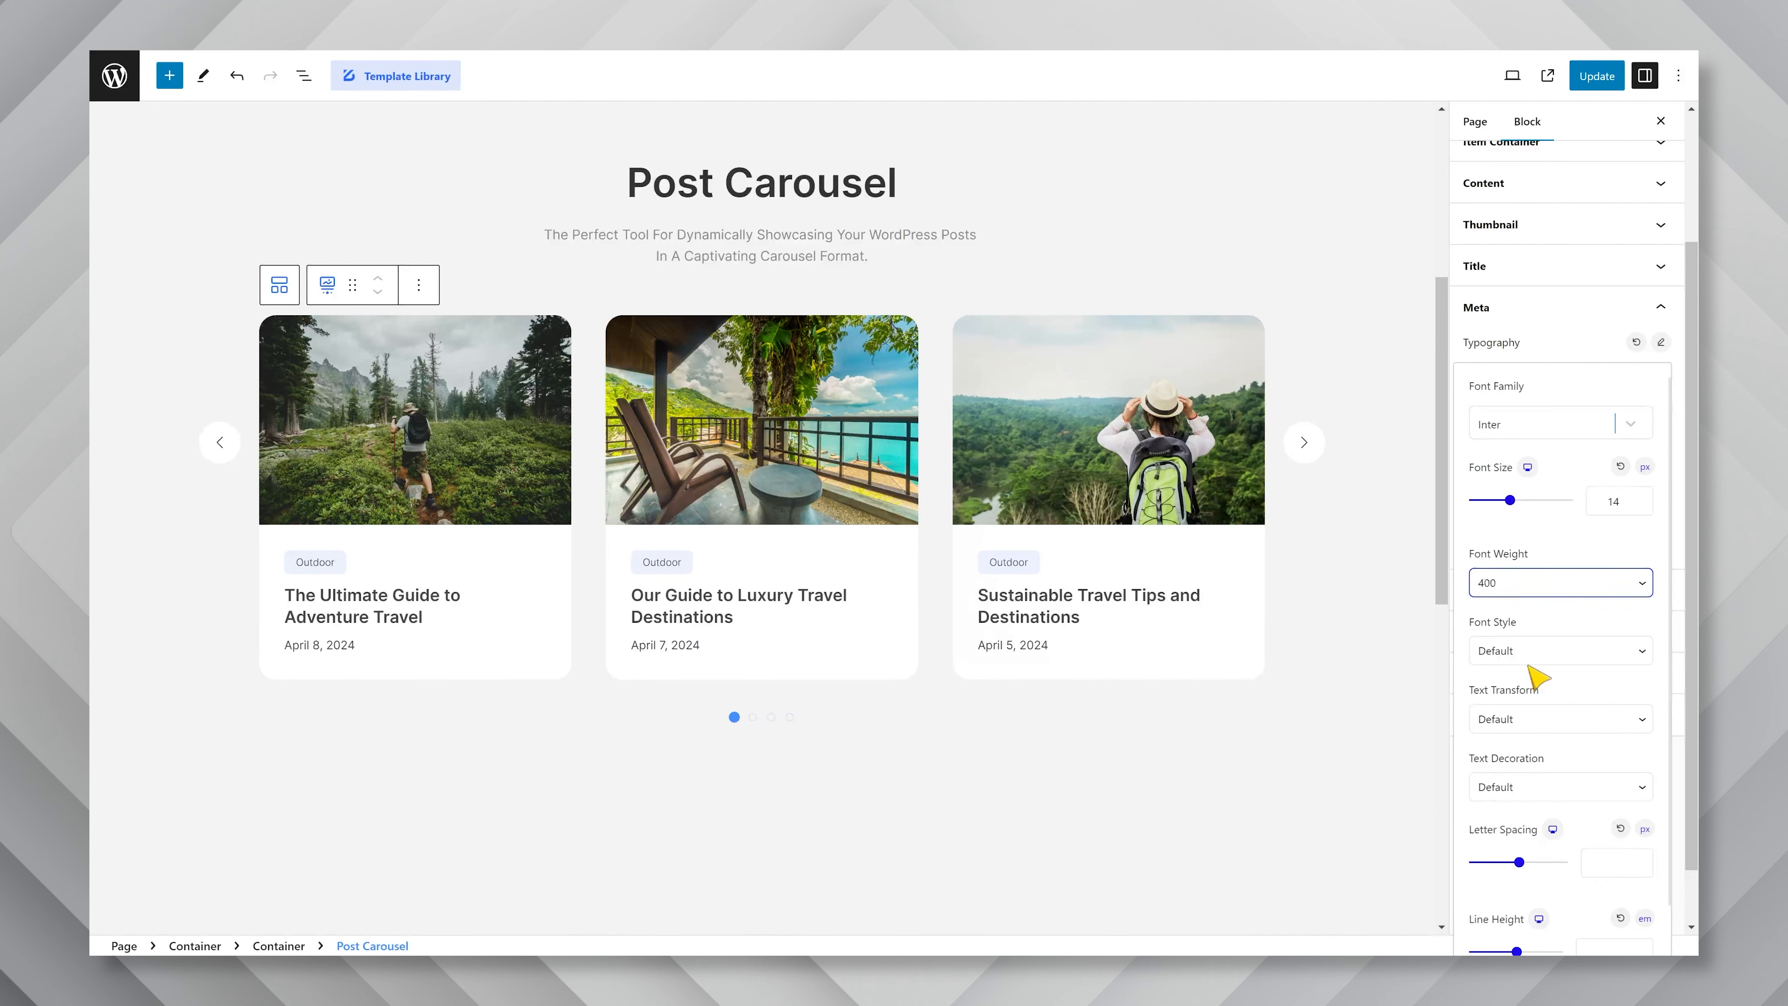
Set the line height of the meta text to 1.4 em and close its typography settings.
scroll(1596, 666, down, 1)
click(1609, 912)
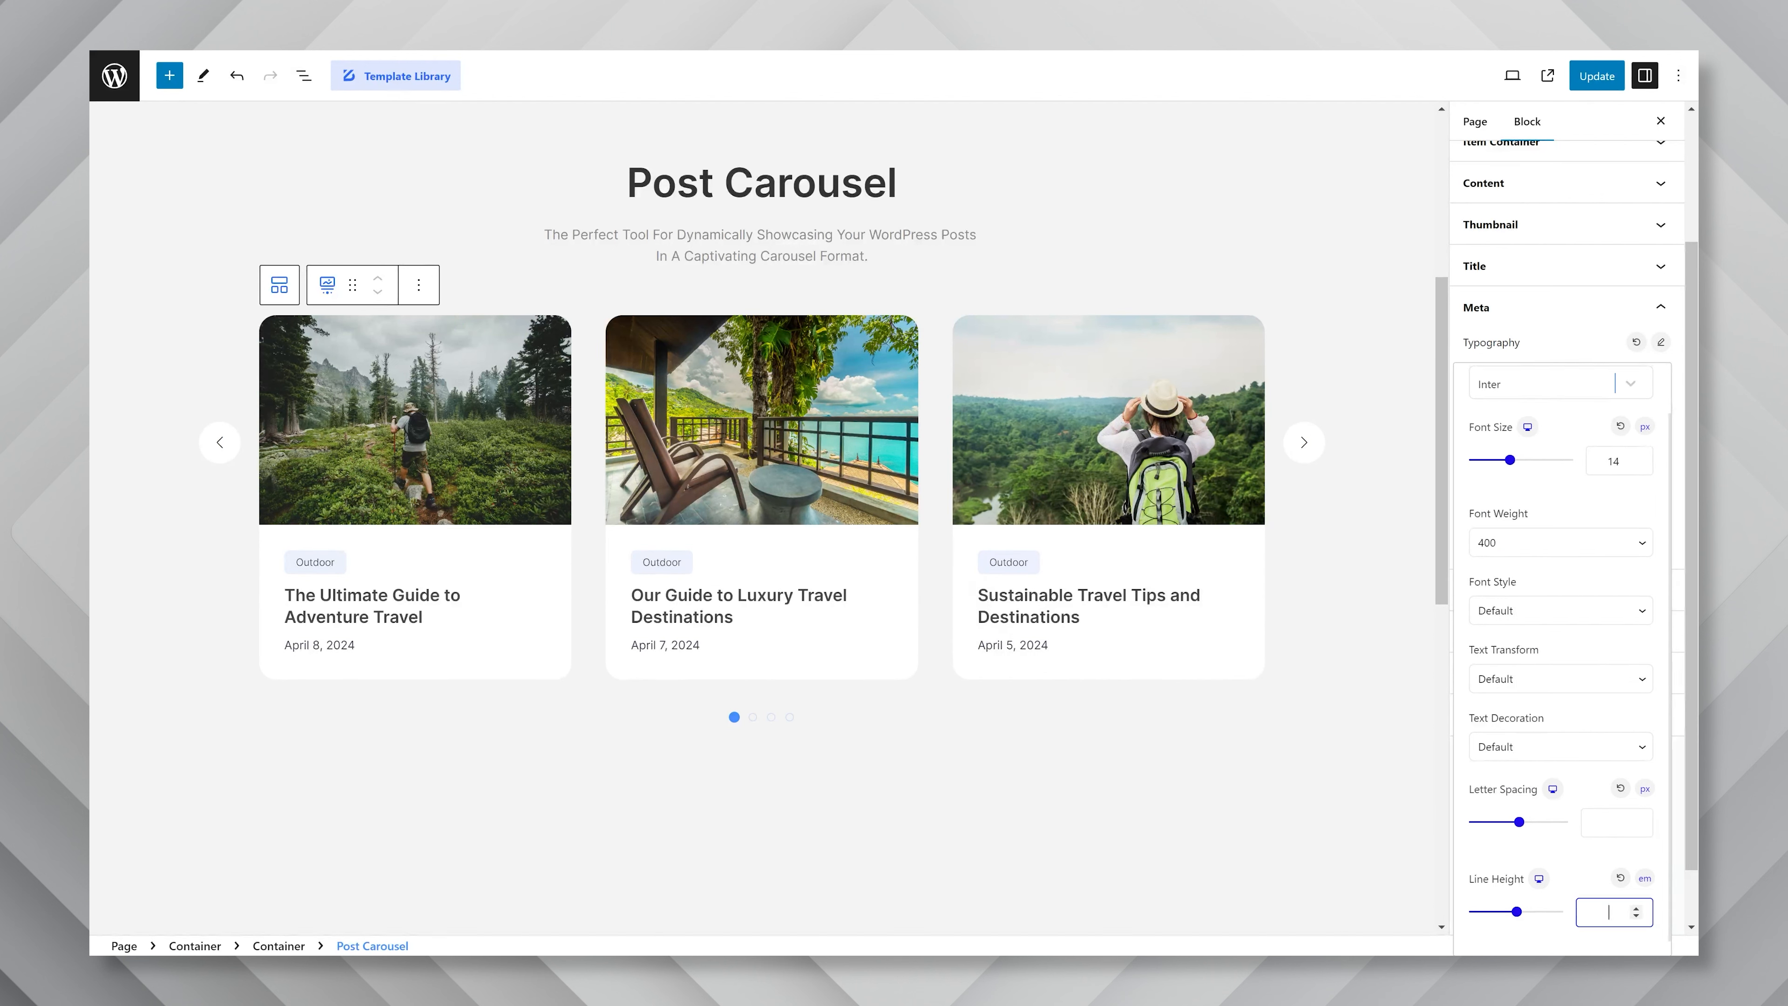
text(1.4)
click(1586, 344)
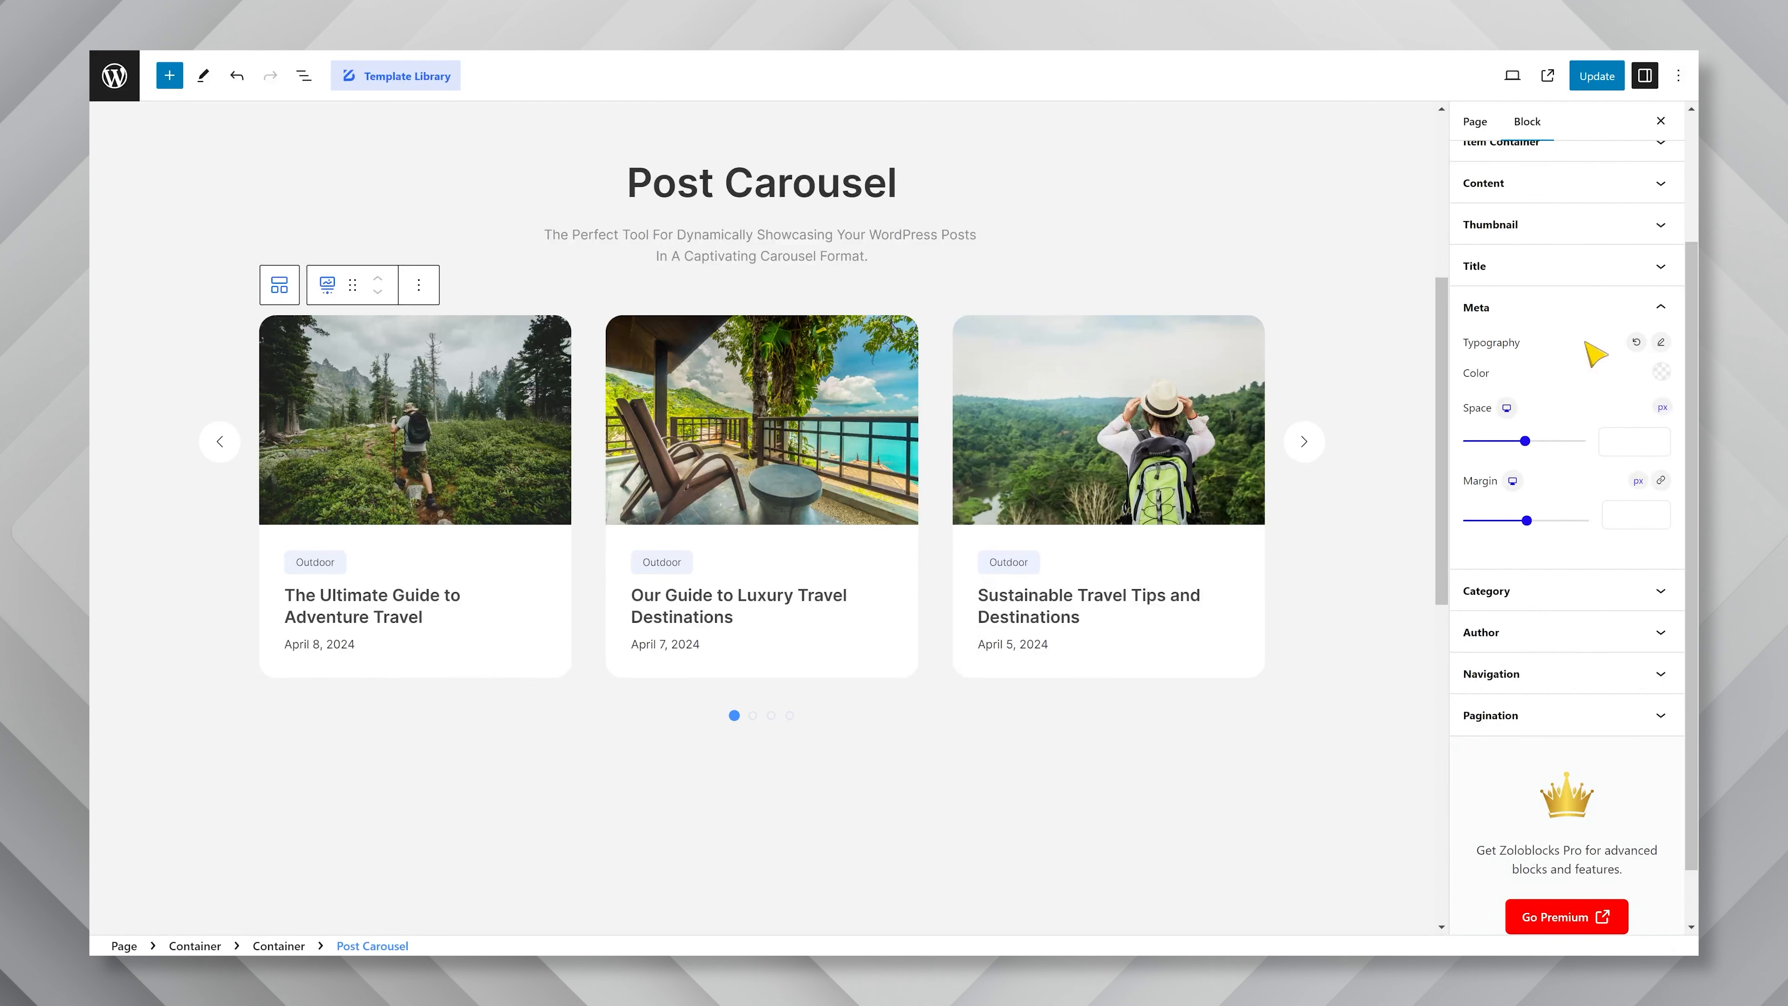
Set the meta text color to hex 989898 and close the color picker.
click(1662, 374)
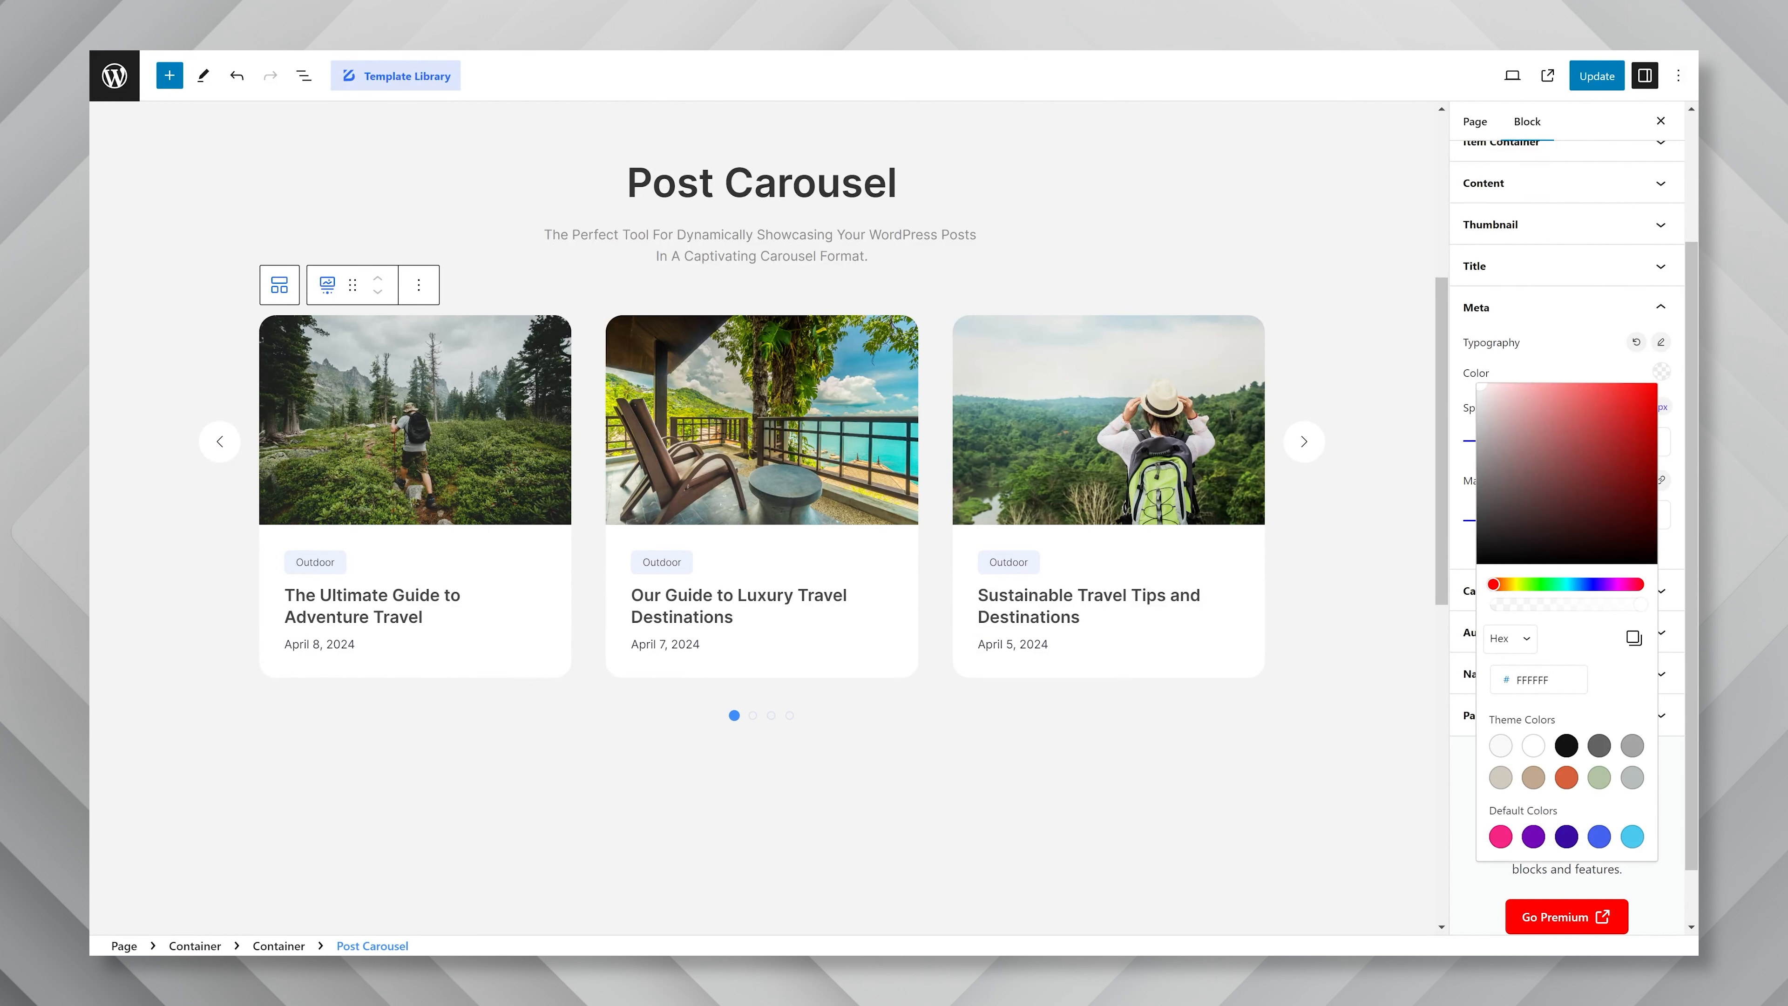
text(989898)
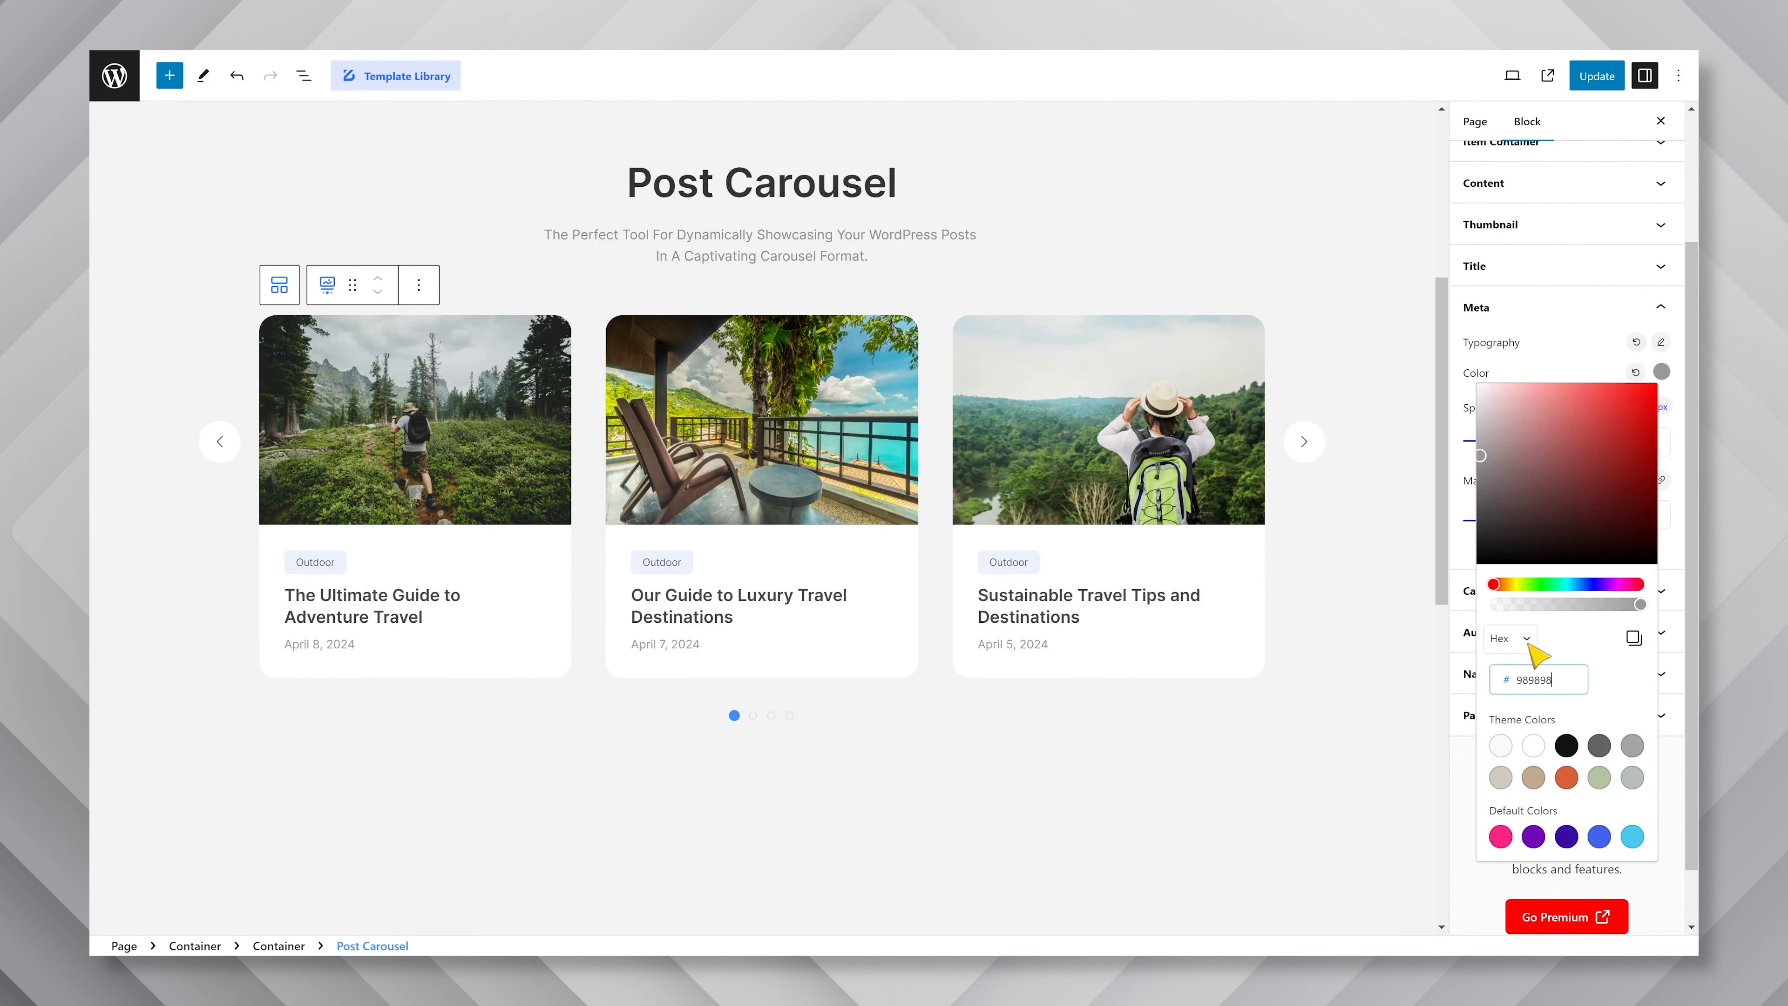
click(1564, 362)
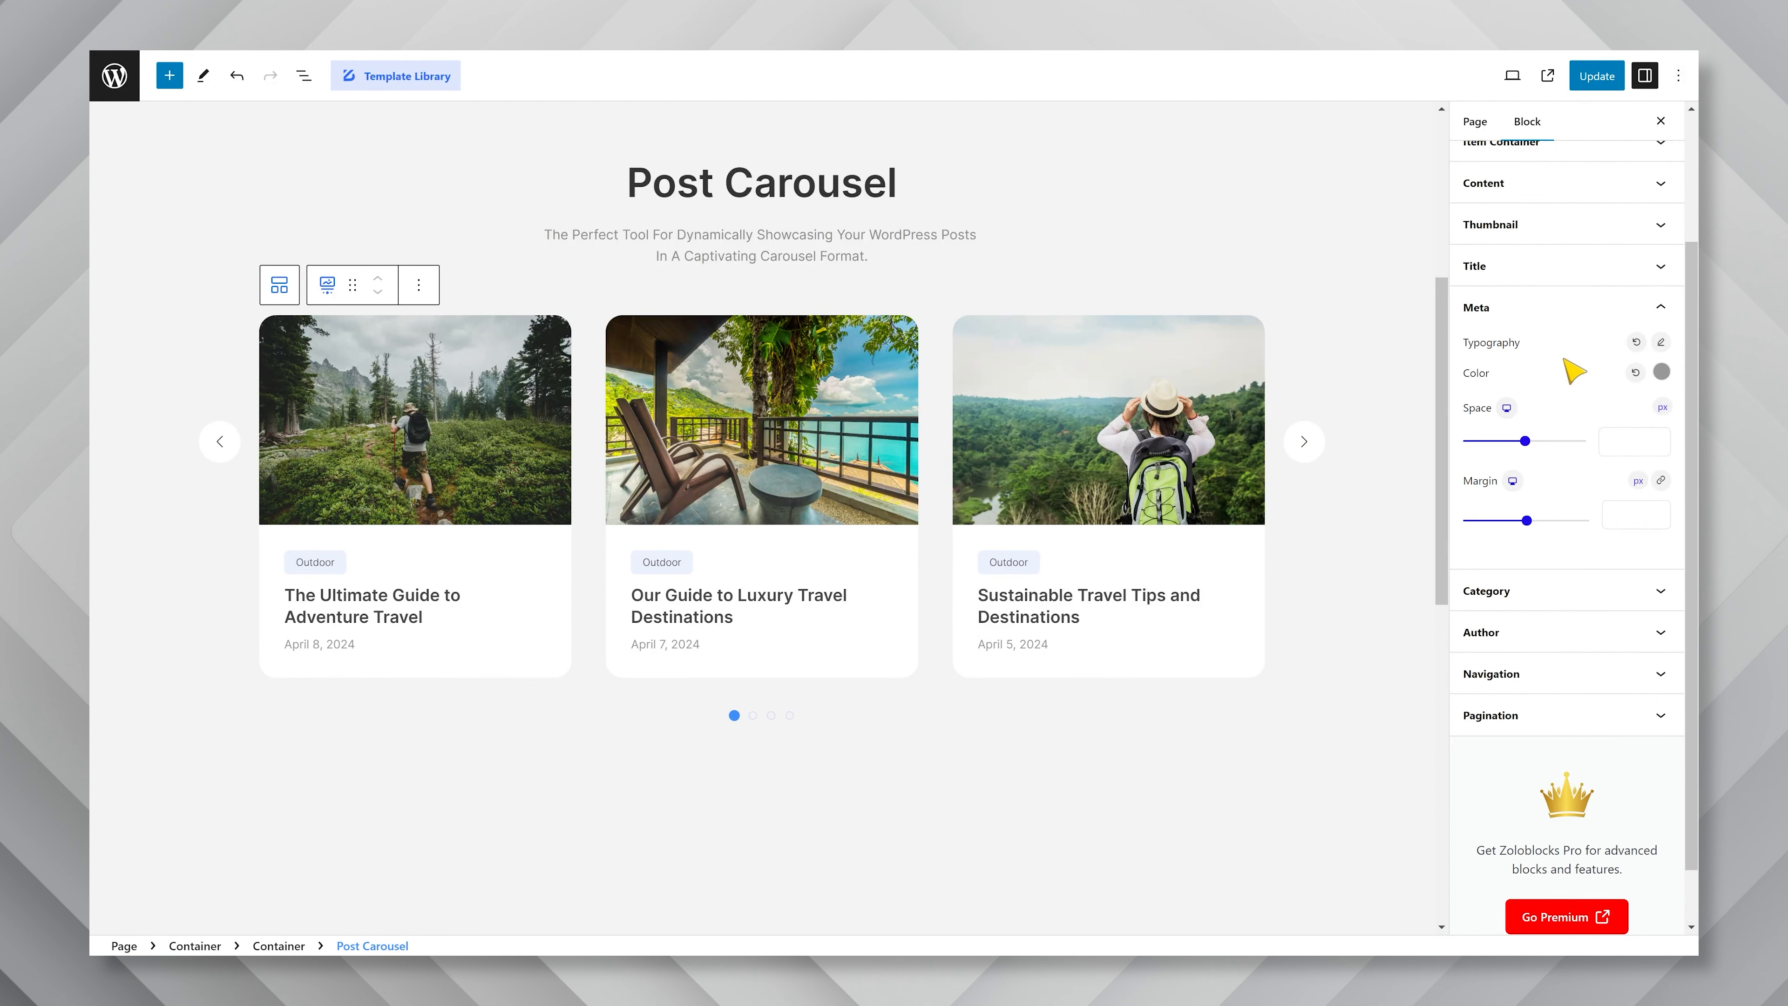
Set the category typography to the Inter font family with size 14 px and font weight 400.
click(1556, 598)
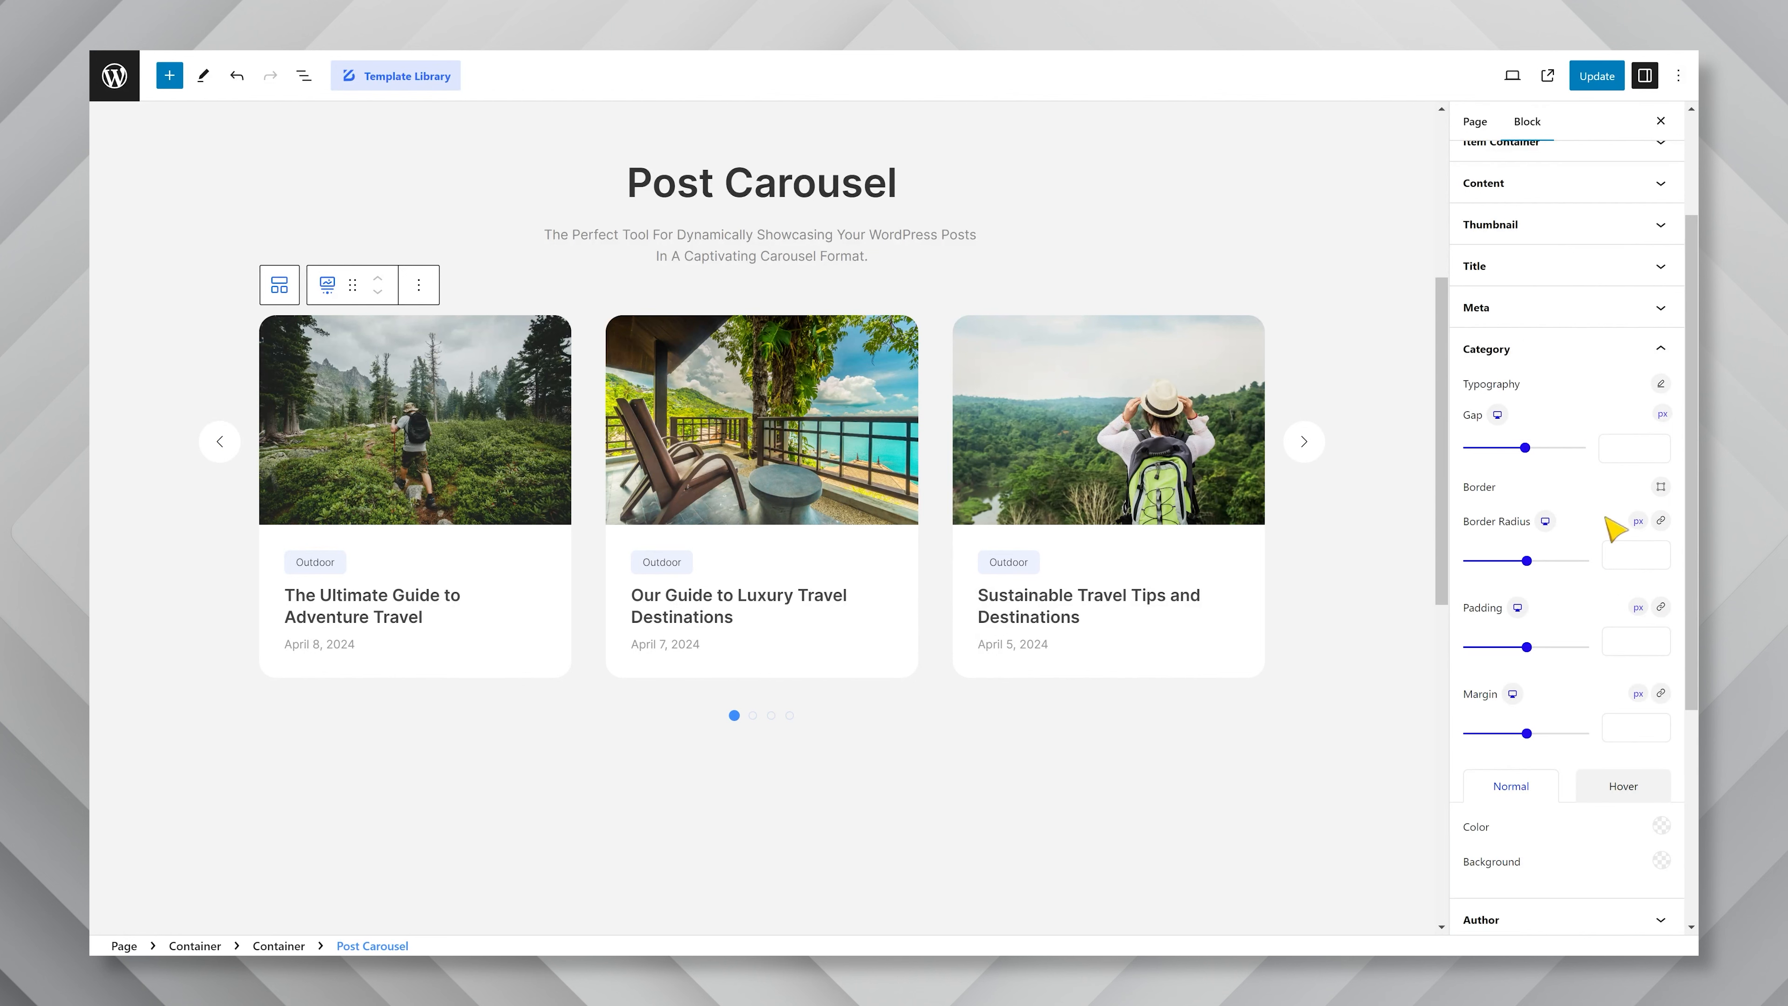
click(1661, 385)
text(inter)
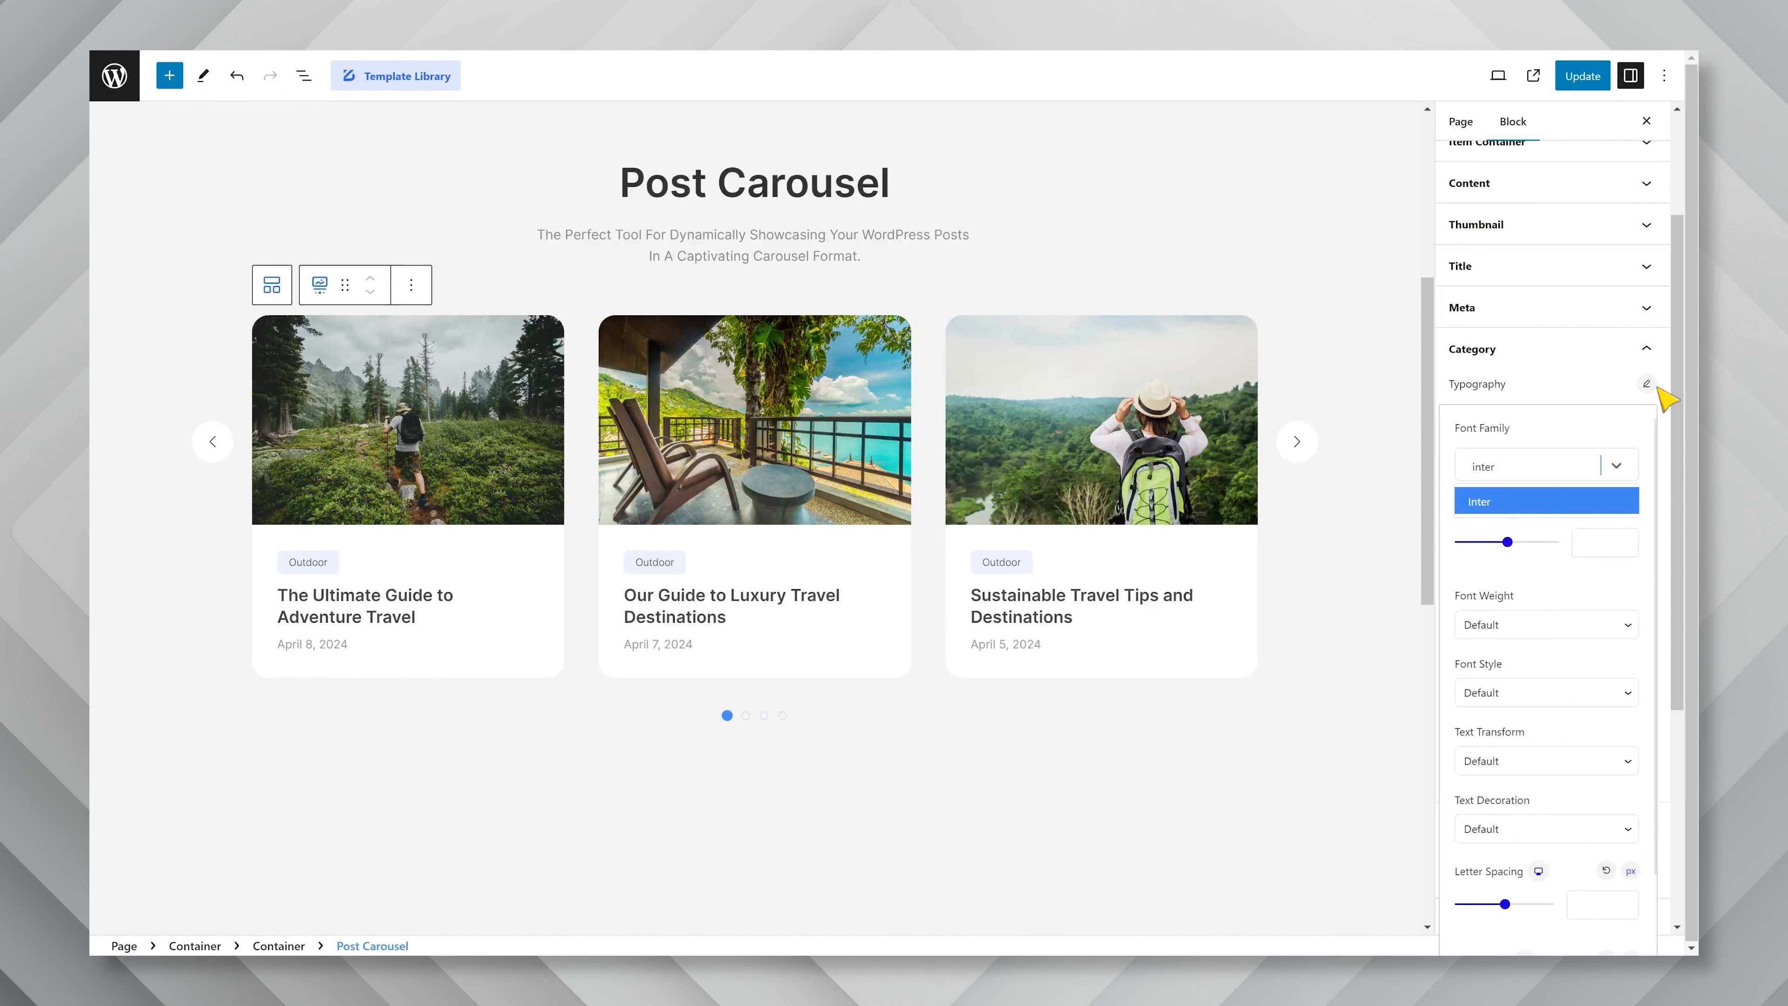
click(1498, 501)
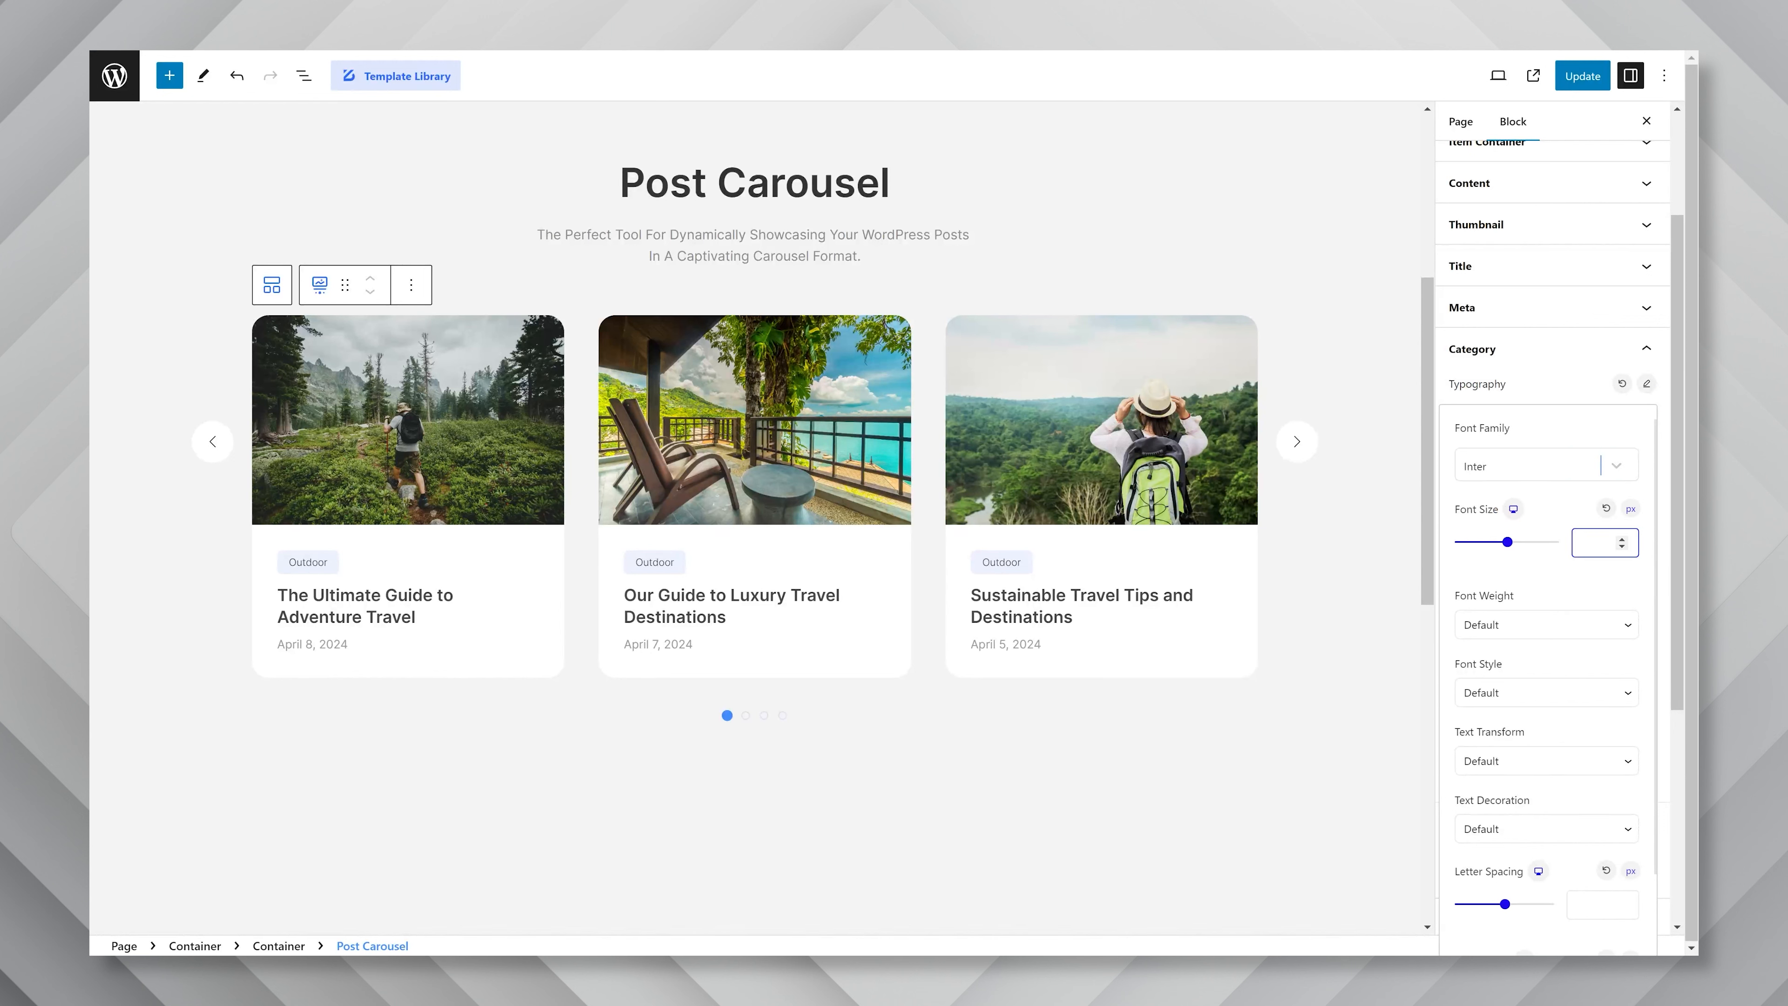
text(14)
click(1580, 625)
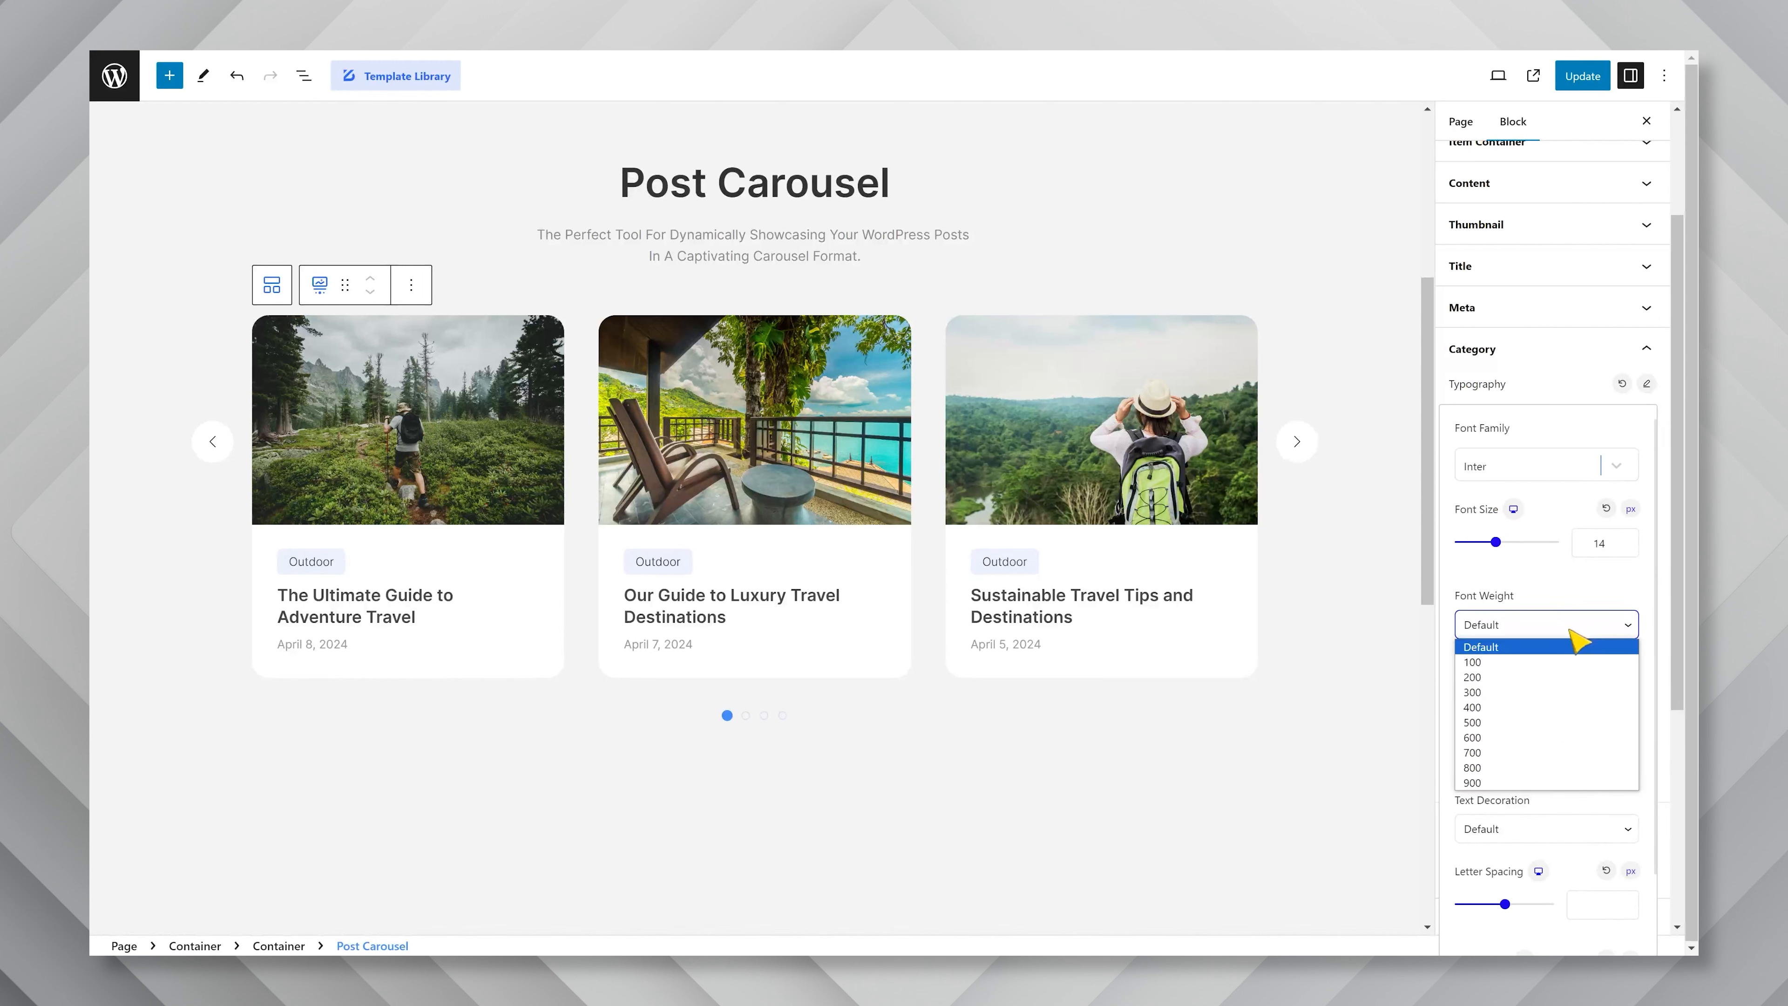
click(1524, 712)
Set the line height of the category text to 1.3 em and close its typography settings.
scroll(1592, 738, down, 1)
scroll(1586, 730, down, 2)
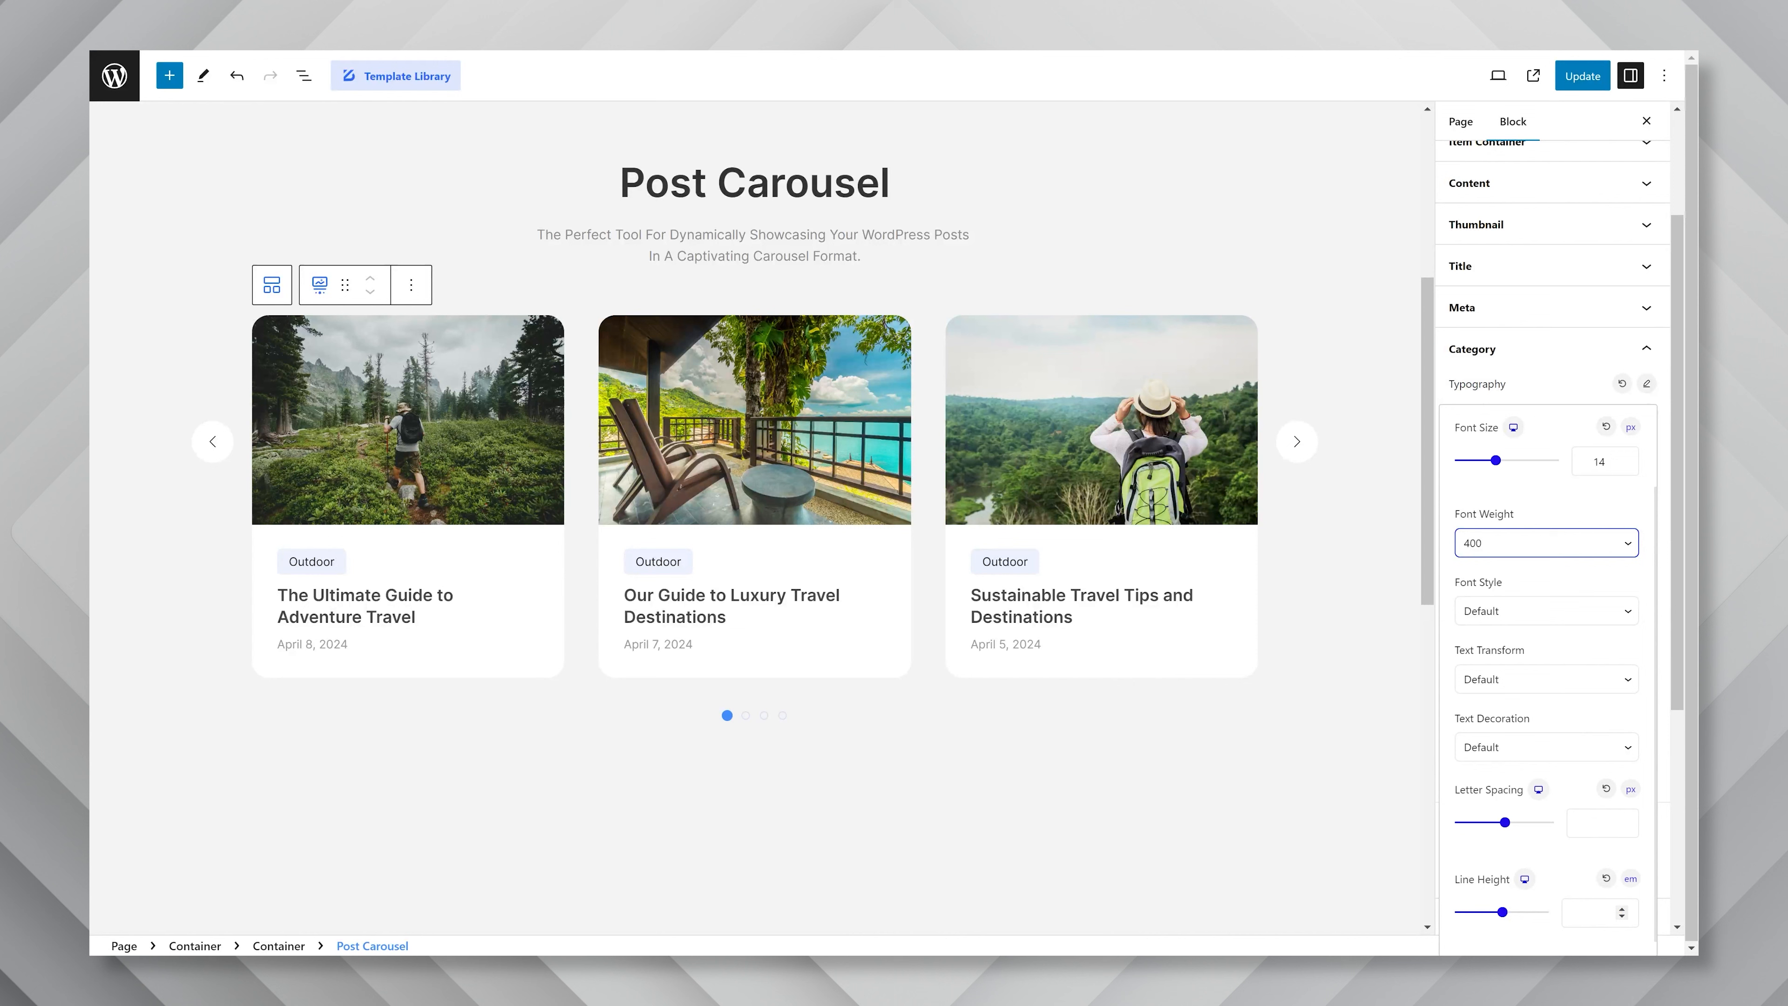
click(1570, 903)
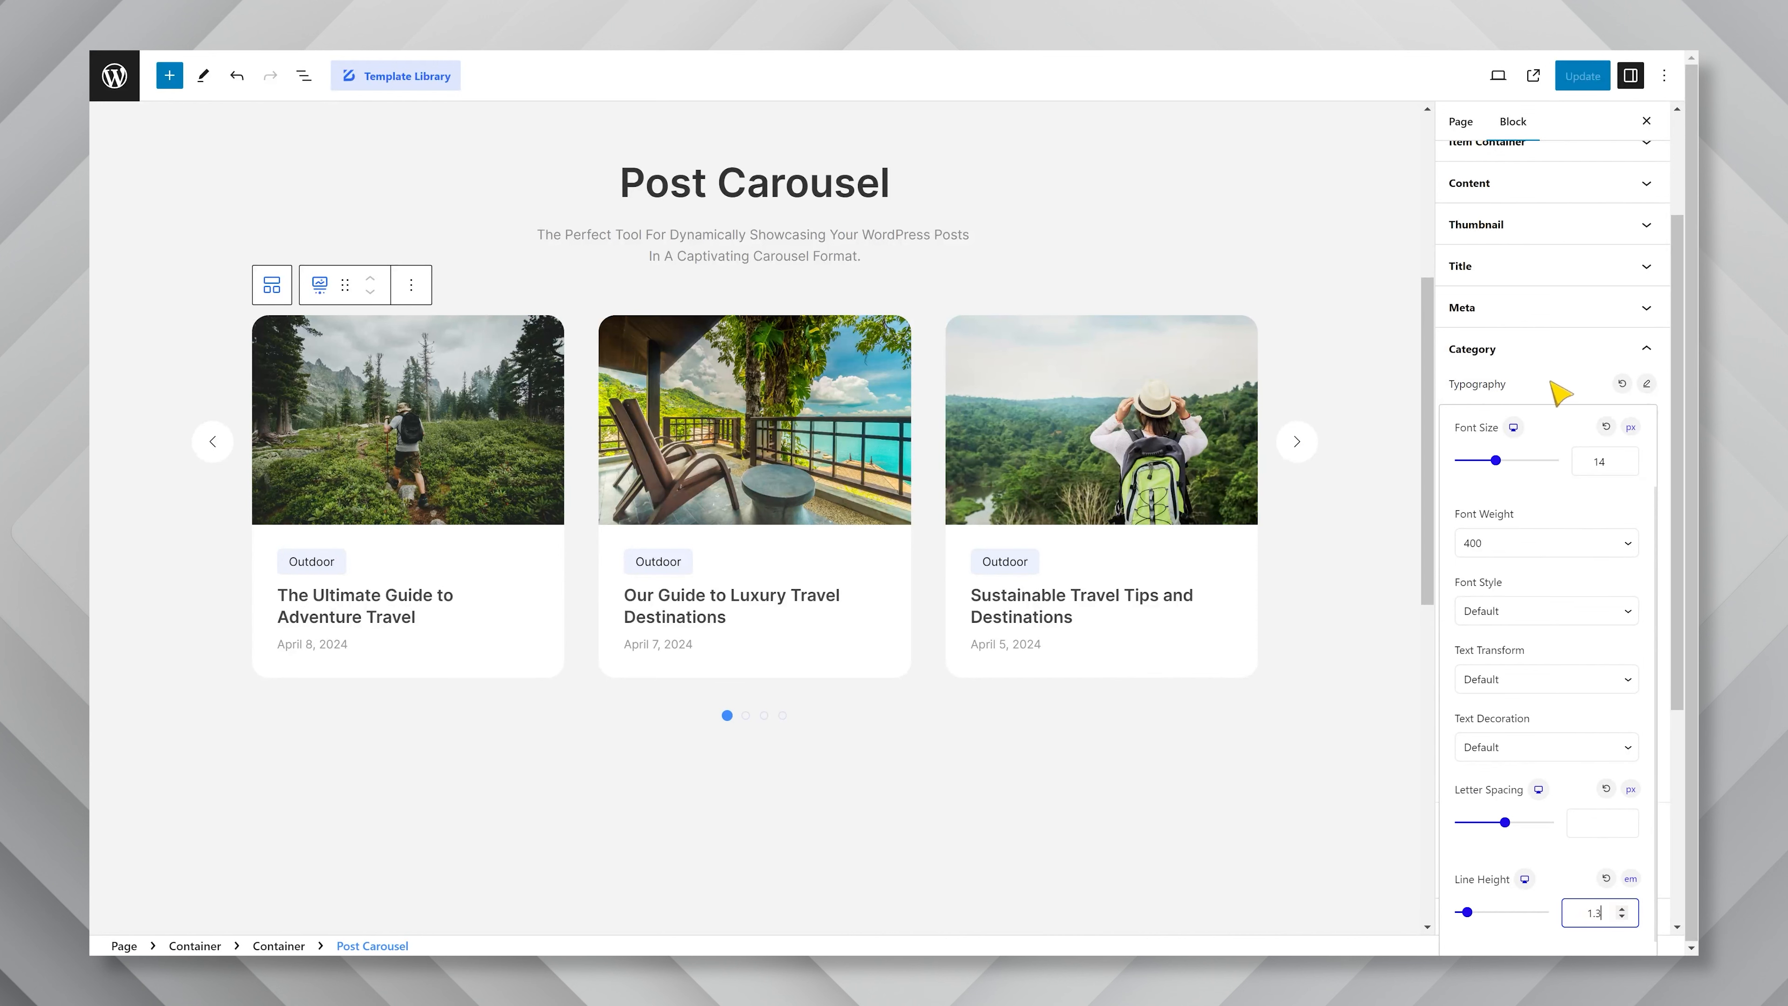
click(1563, 392)
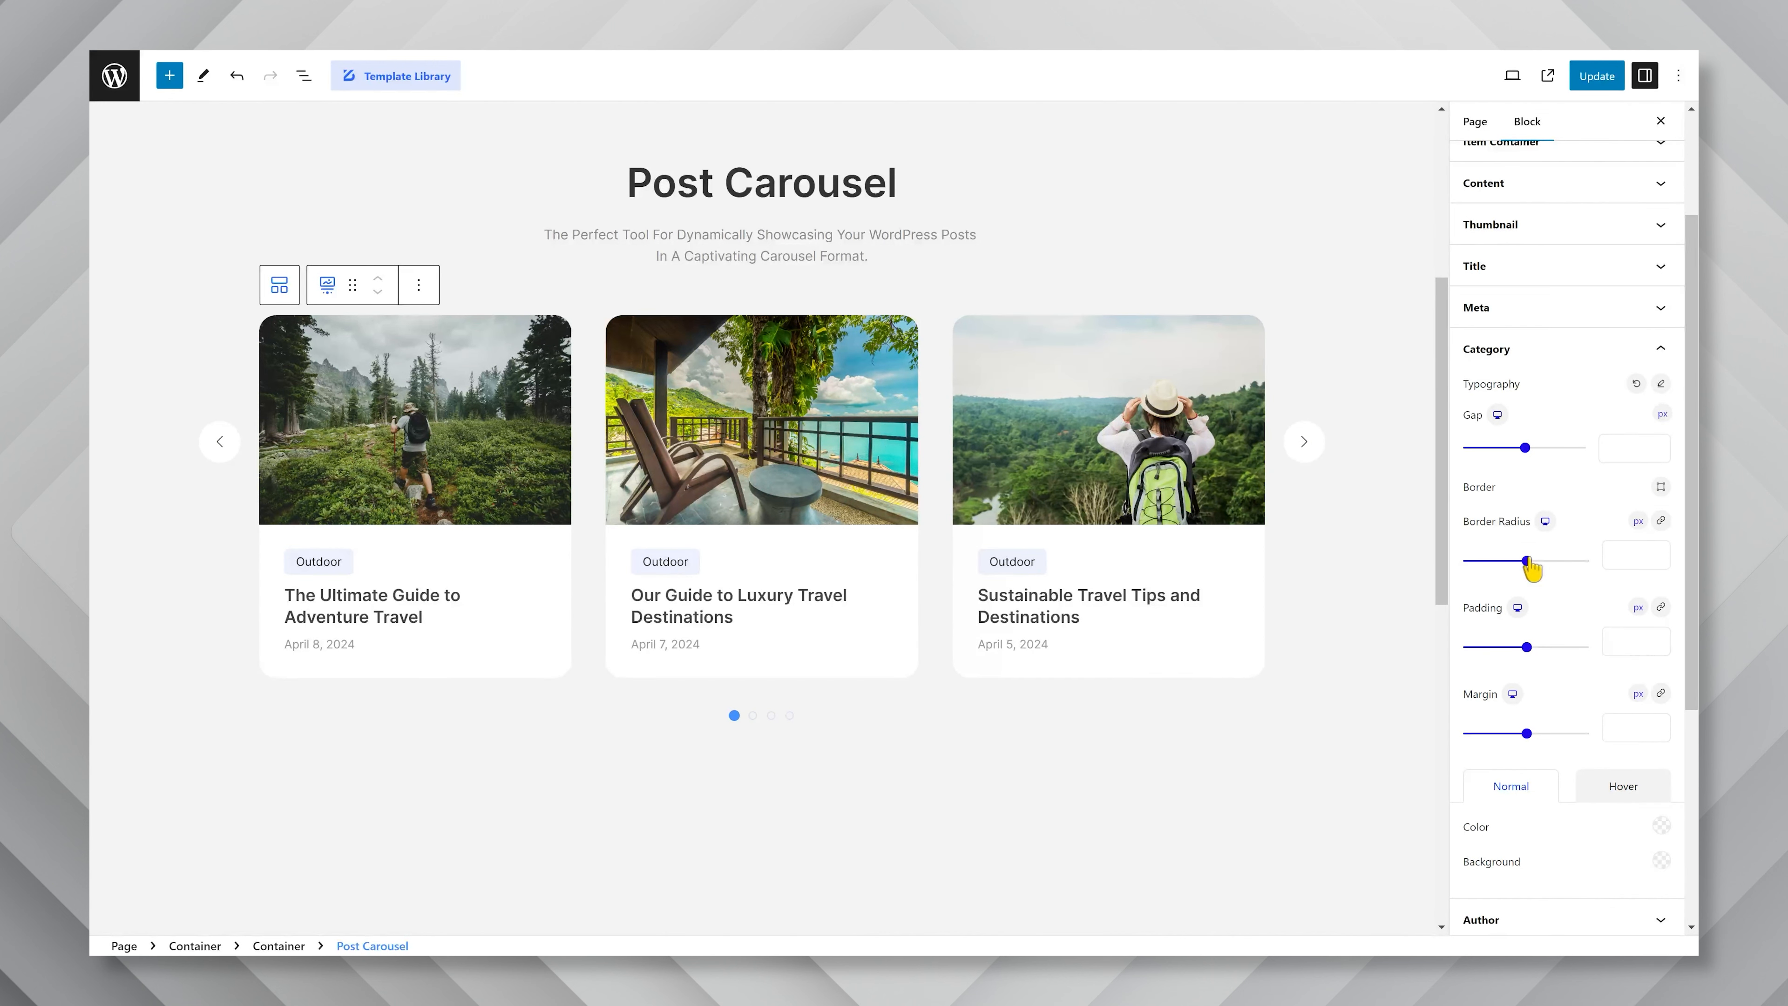
Give the category badge a border radius of 100 px and a normal background color of hex 256d25.
drag(1527, 561, 1590, 562)
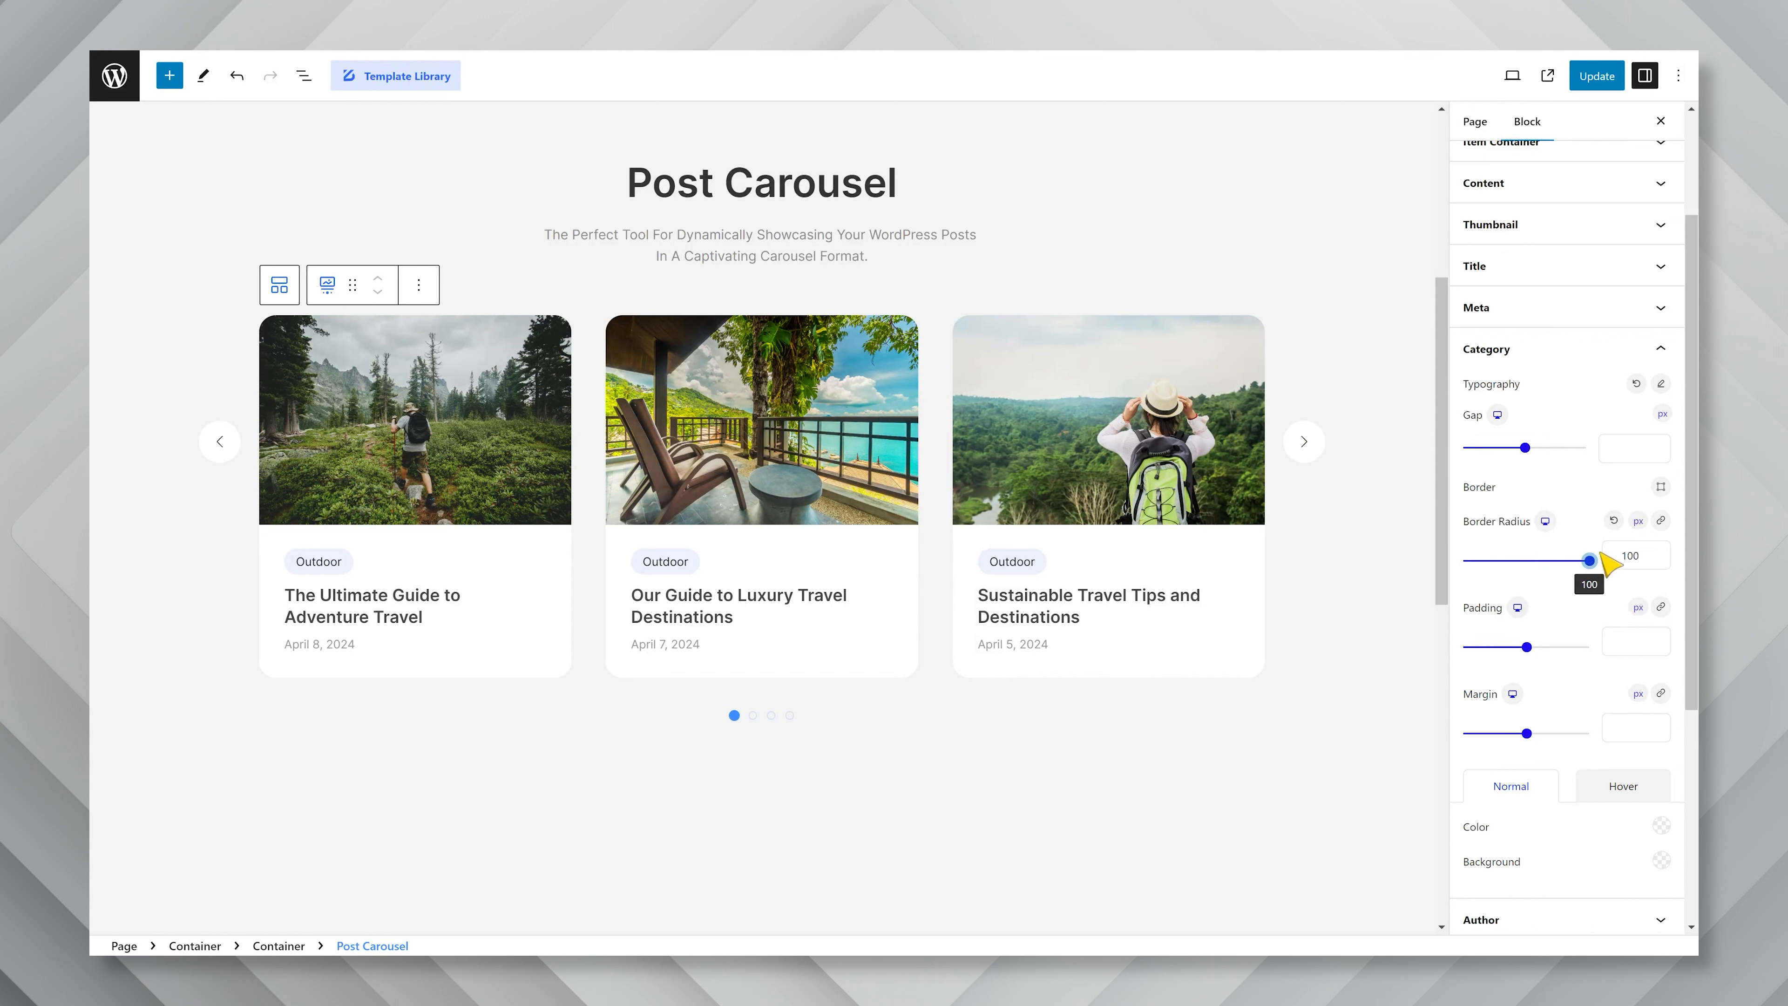
click(1662, 860)
double_click(1532, 669)
key(ctrl+v)
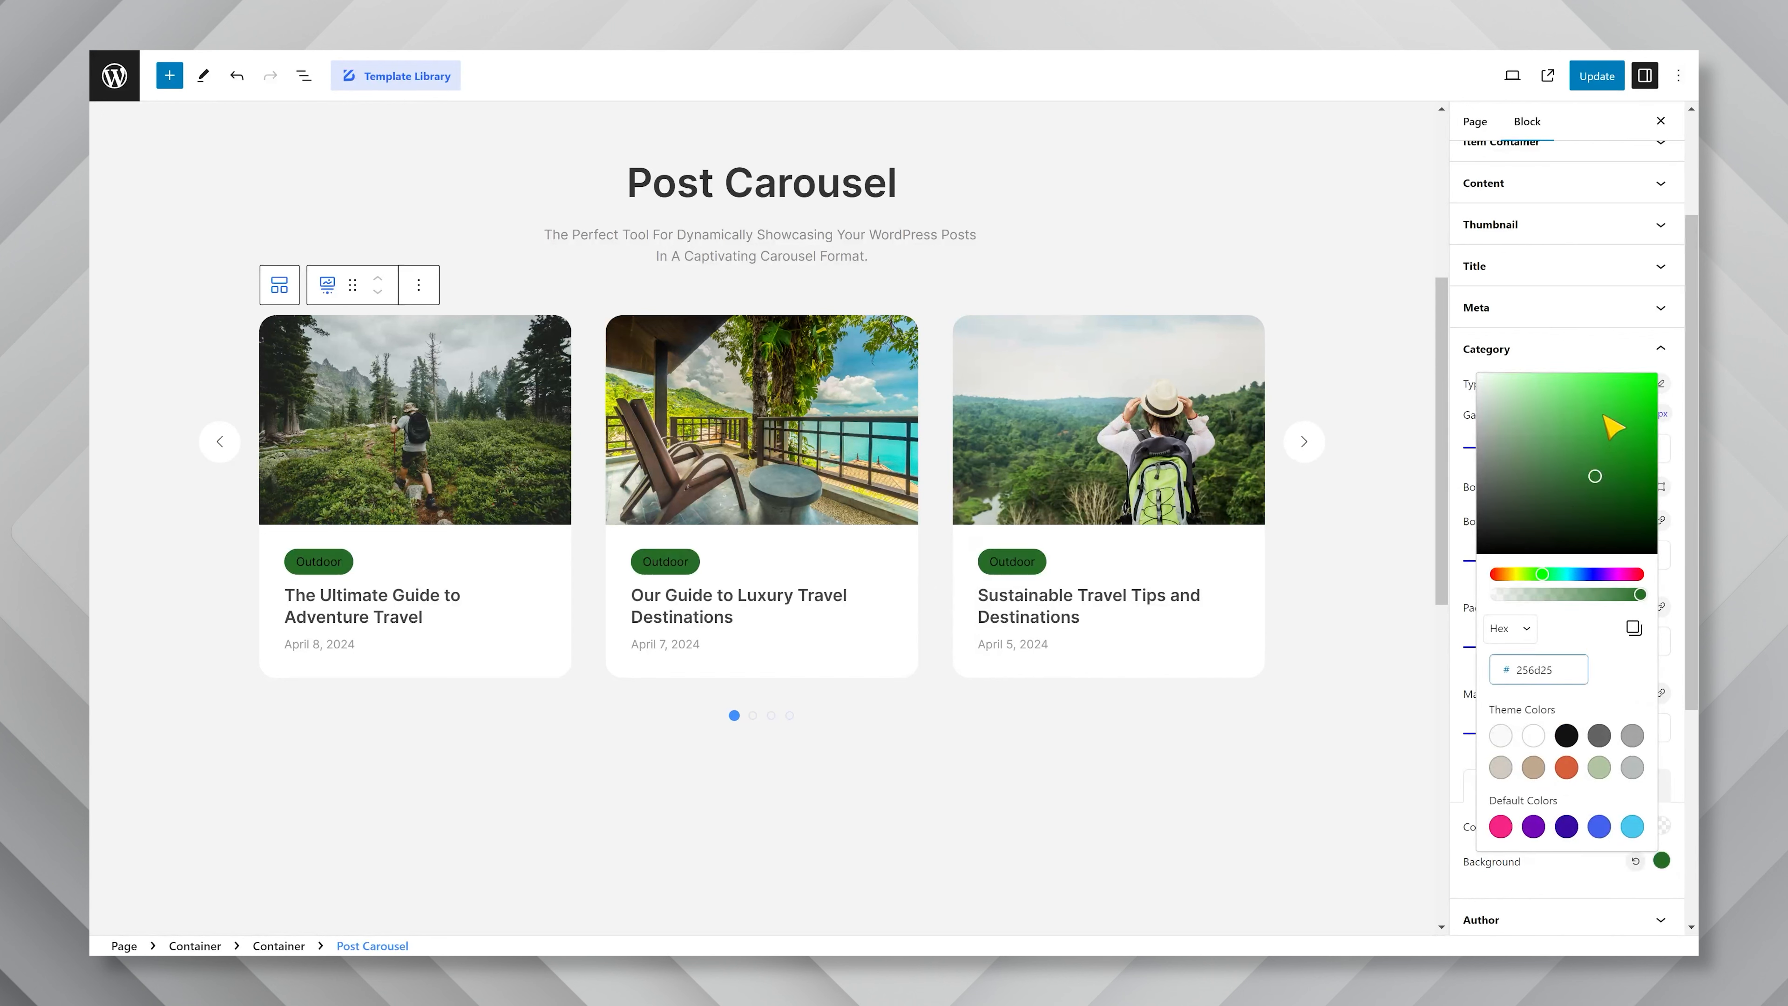
click(1473, 603)
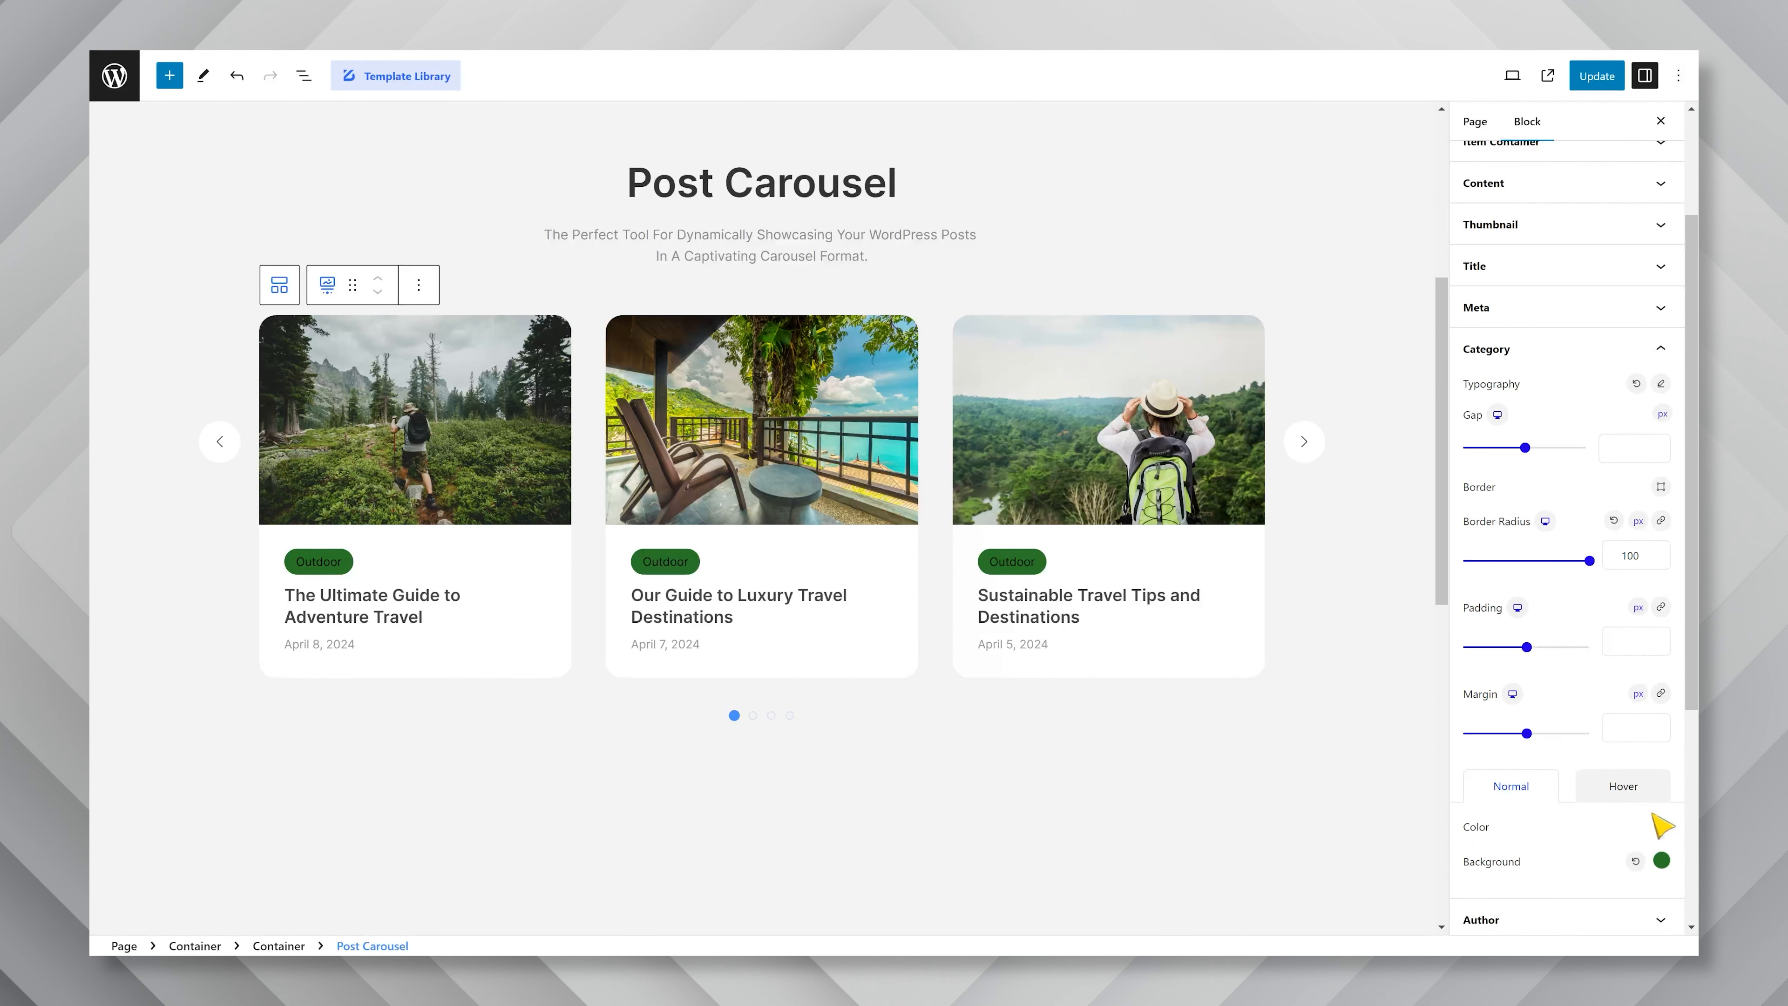
Set the category badge's normal text color to white.
click(1661, 830)
drag(1546, 409, 1451, 333)
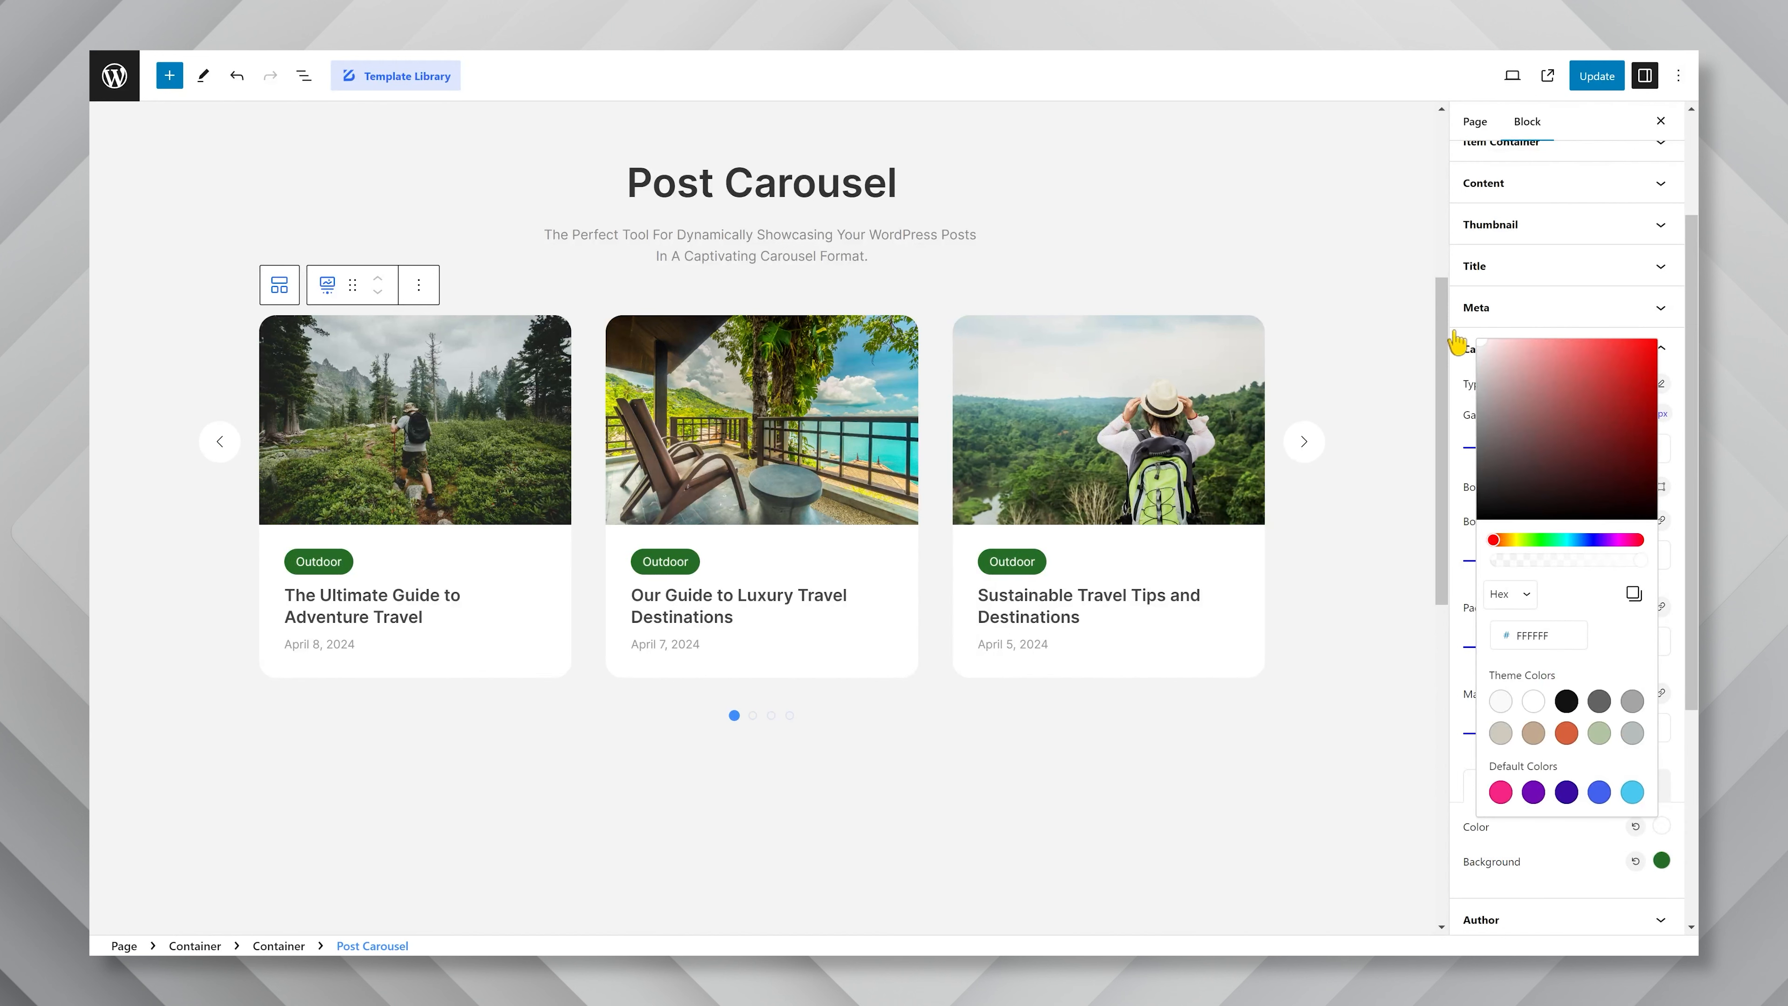
click(1597, 870)
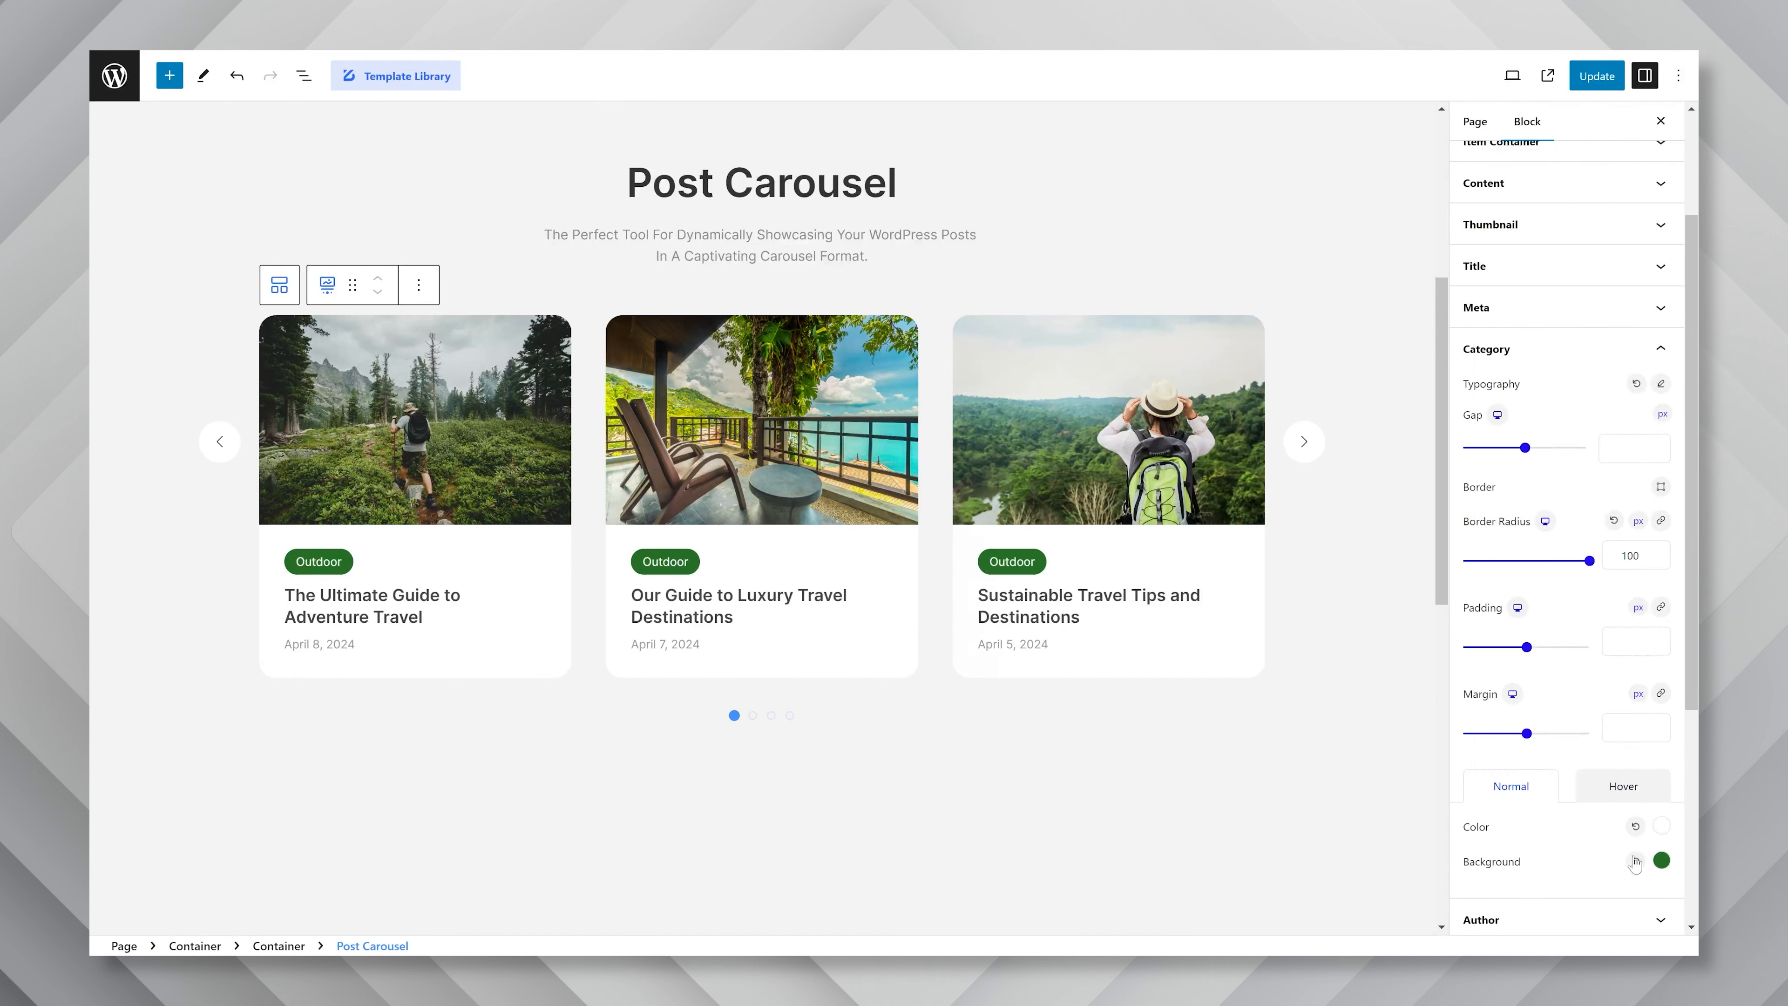
Look at the category's hover color options, and review the carousel navigation's horizontal offset and border radius settings.
click(1648, 807)
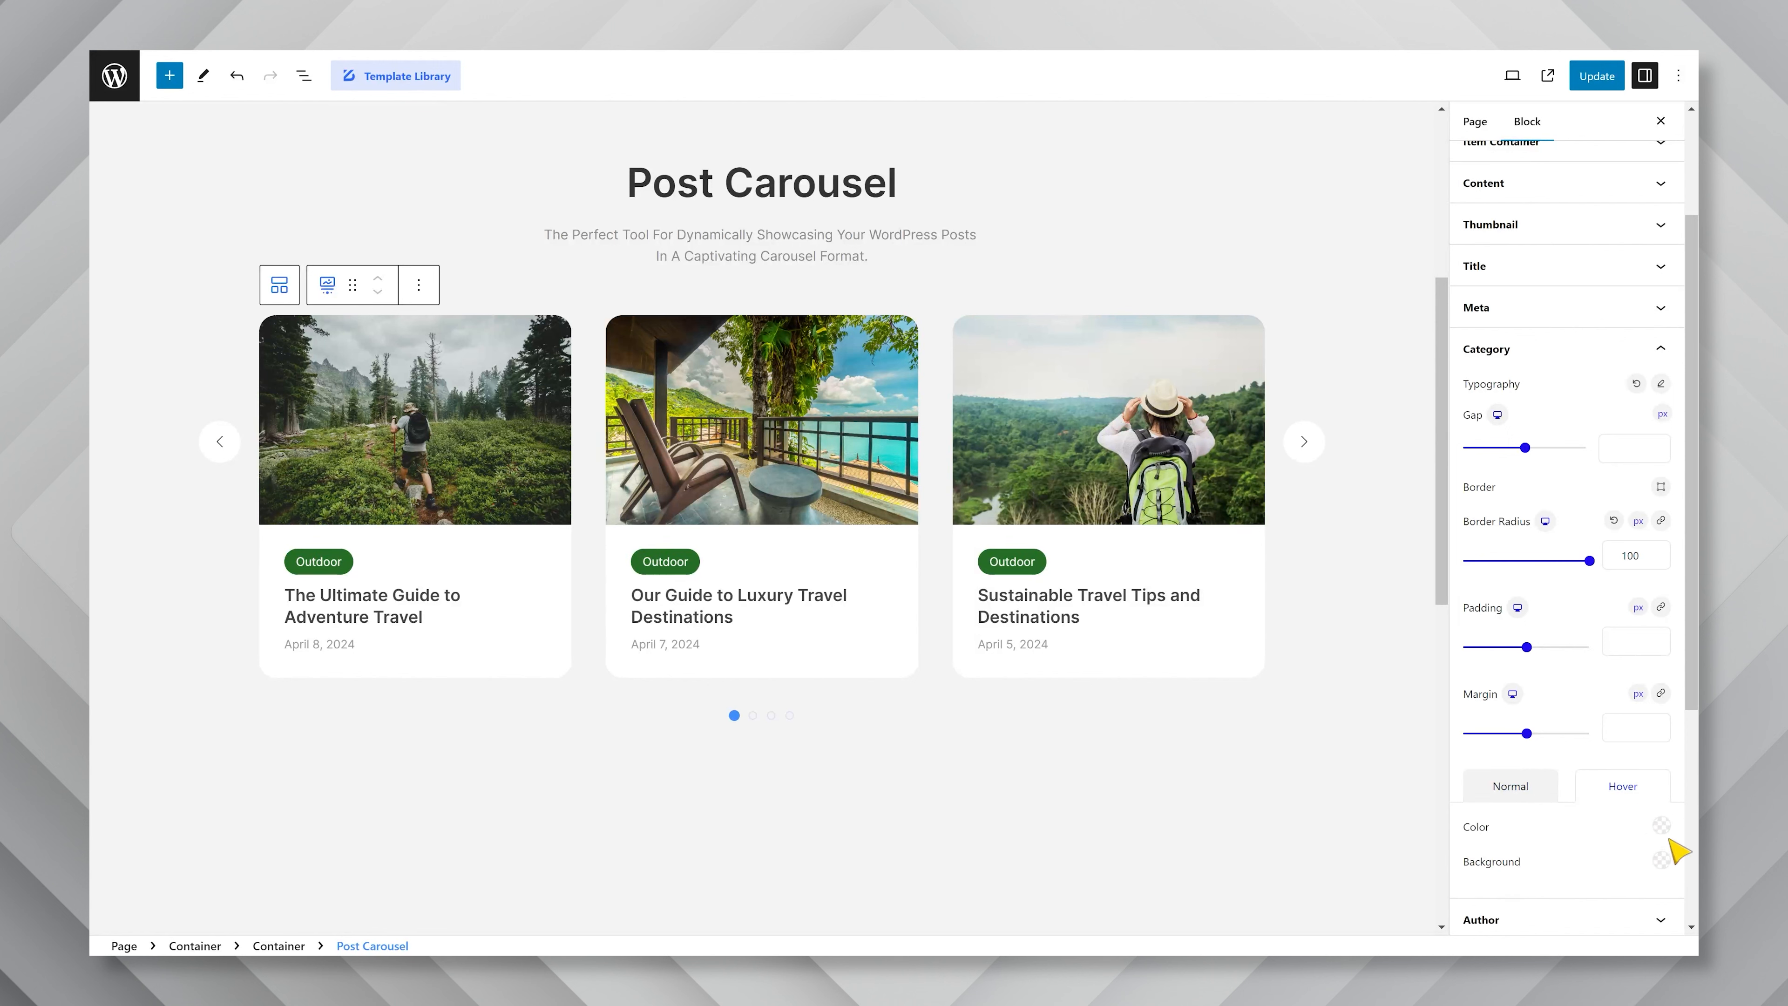
scroll(1651, 806, down, 3)
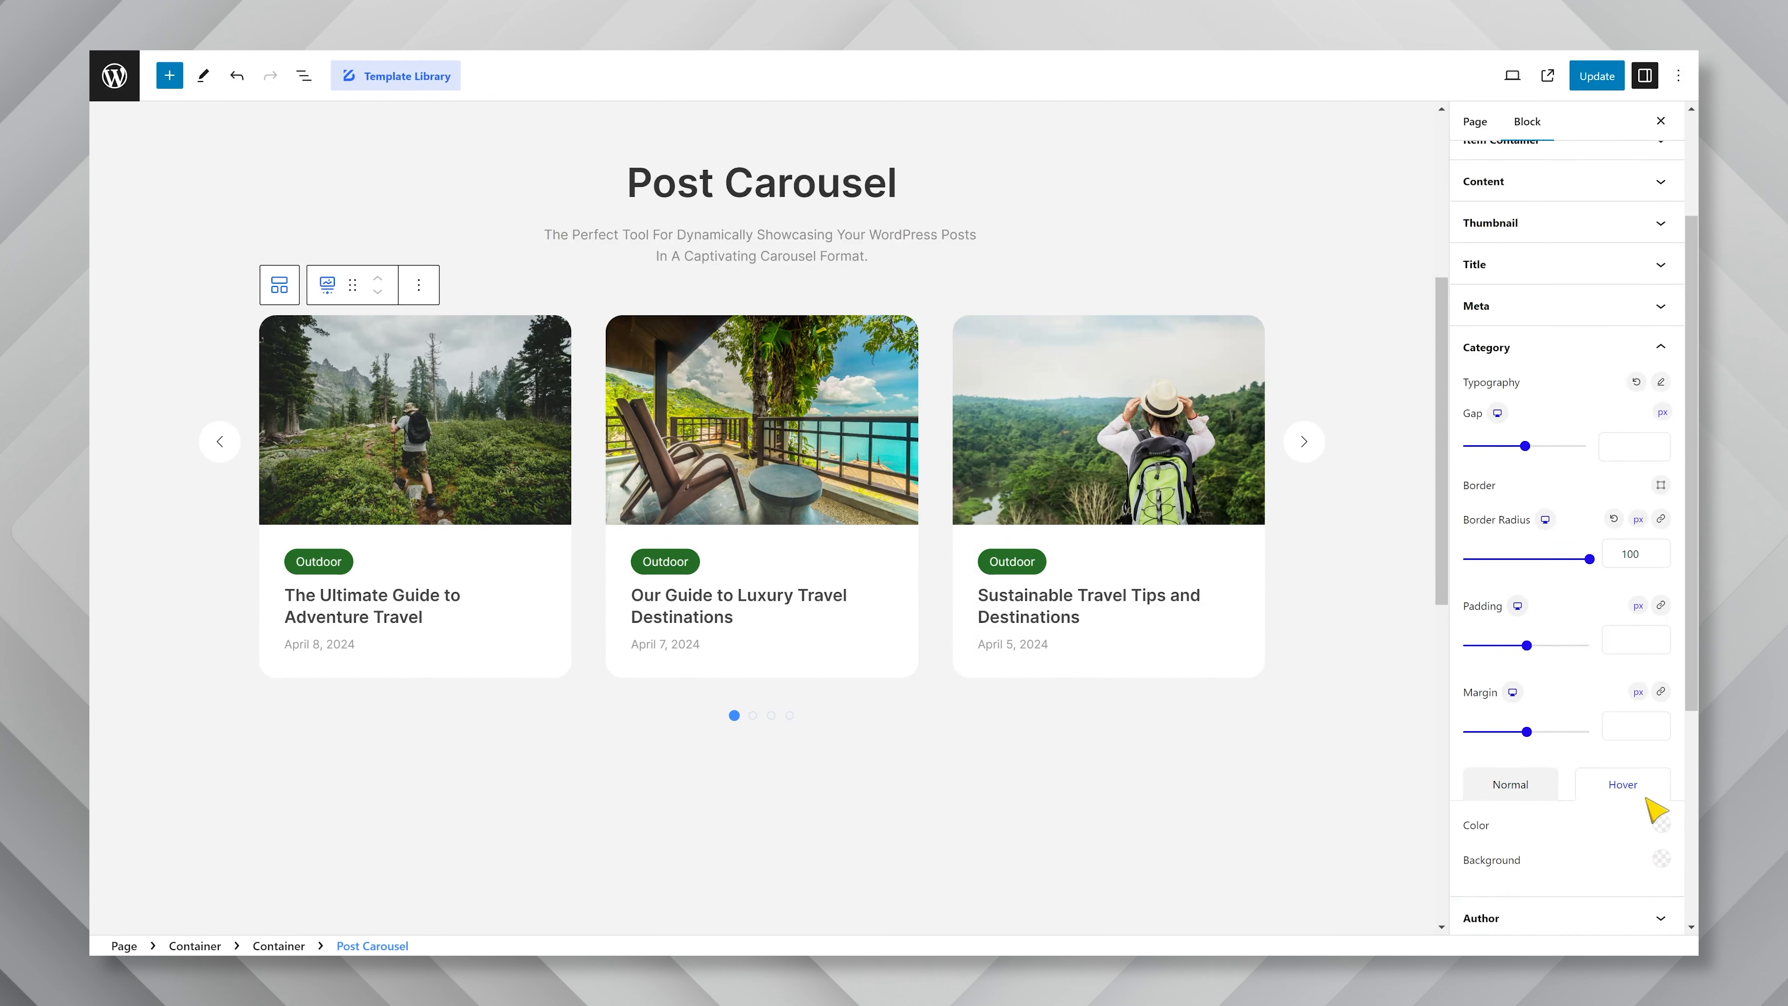
click(1640, 796)
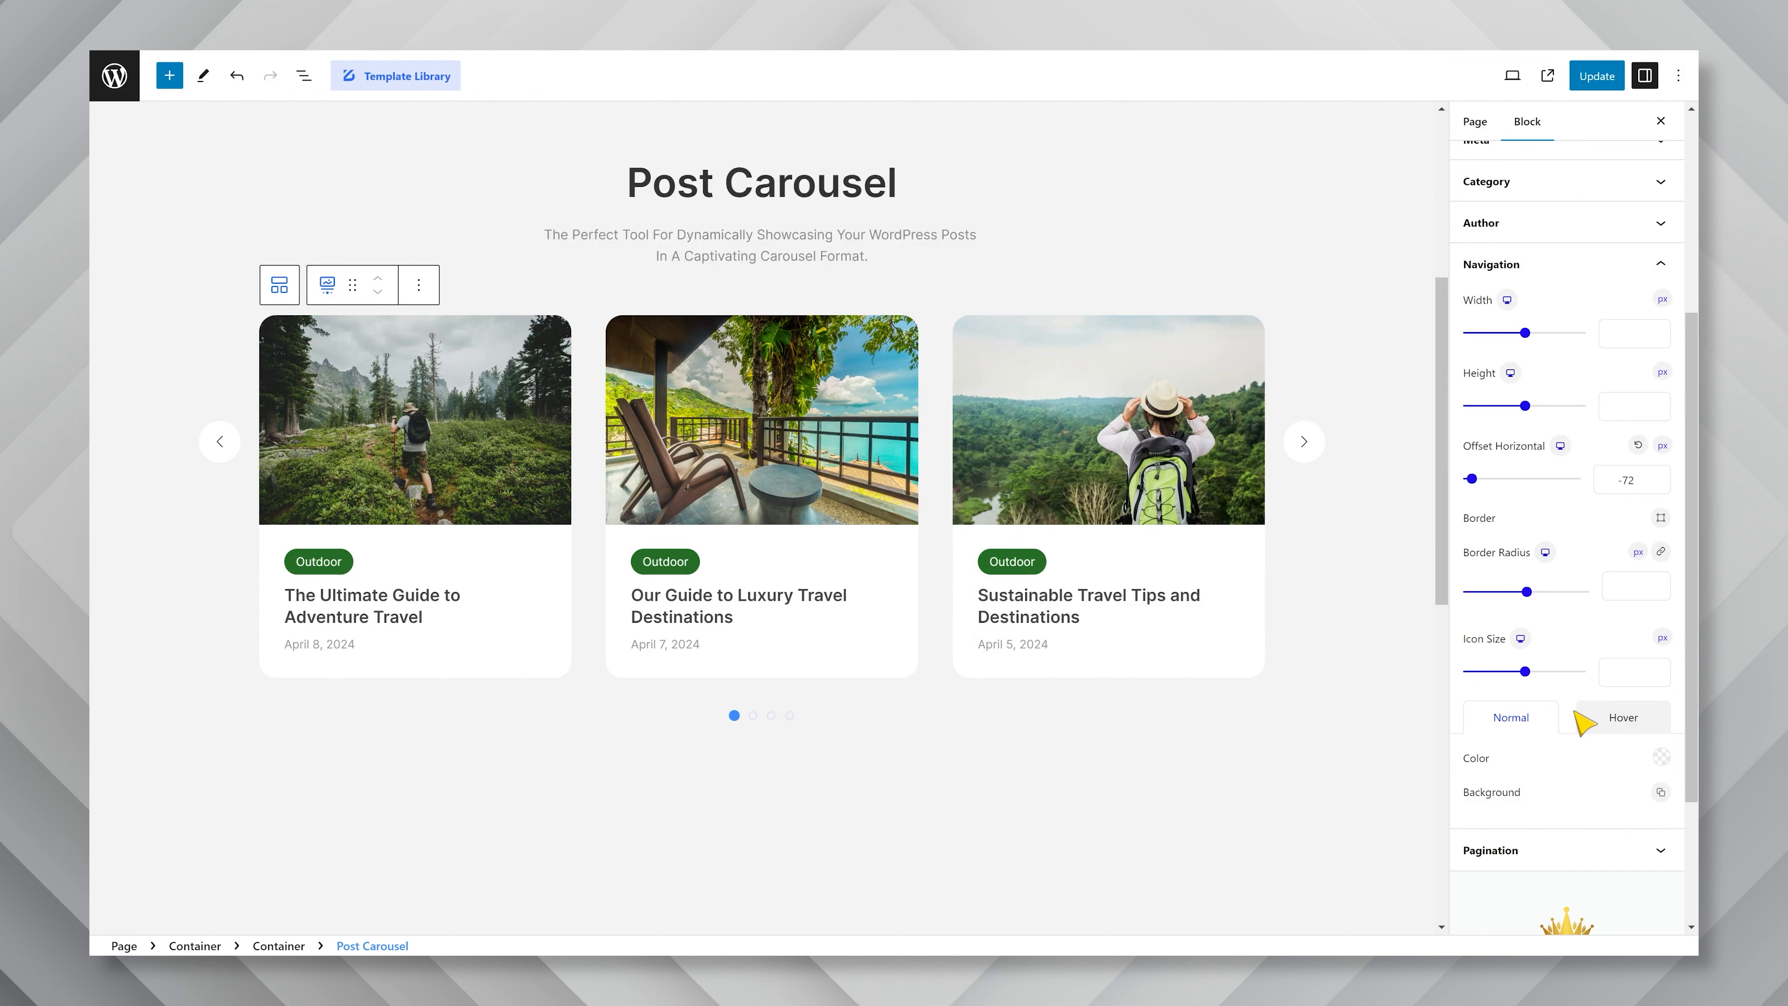
double_click(1629, 480)
click(1532, 588)
Apply the copied green hex code as the normal background color of the carousel's navigation arrows.
click(1660, 794)
click(1646, 906)
double_click(1525, 713)
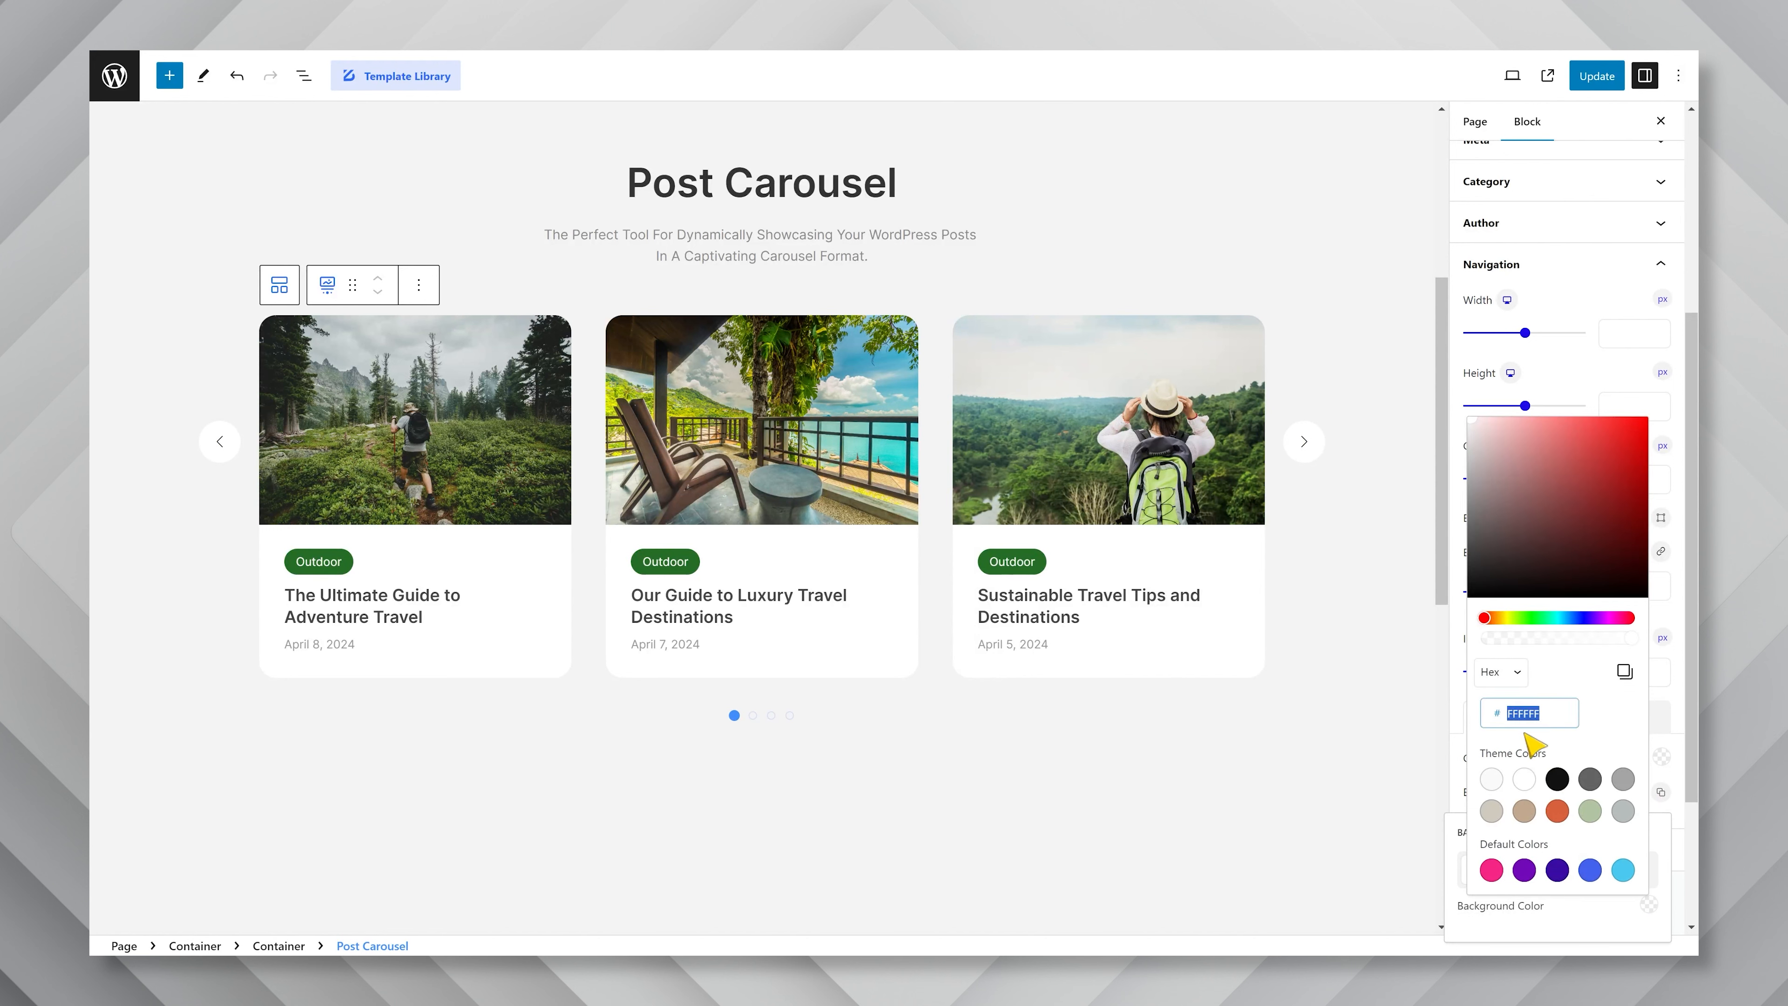
key(ctrl+v)
click(1578, 389)
Set the navigation arrows' normal icon color to white, and open the Pagination settings.
click(1663, 760)
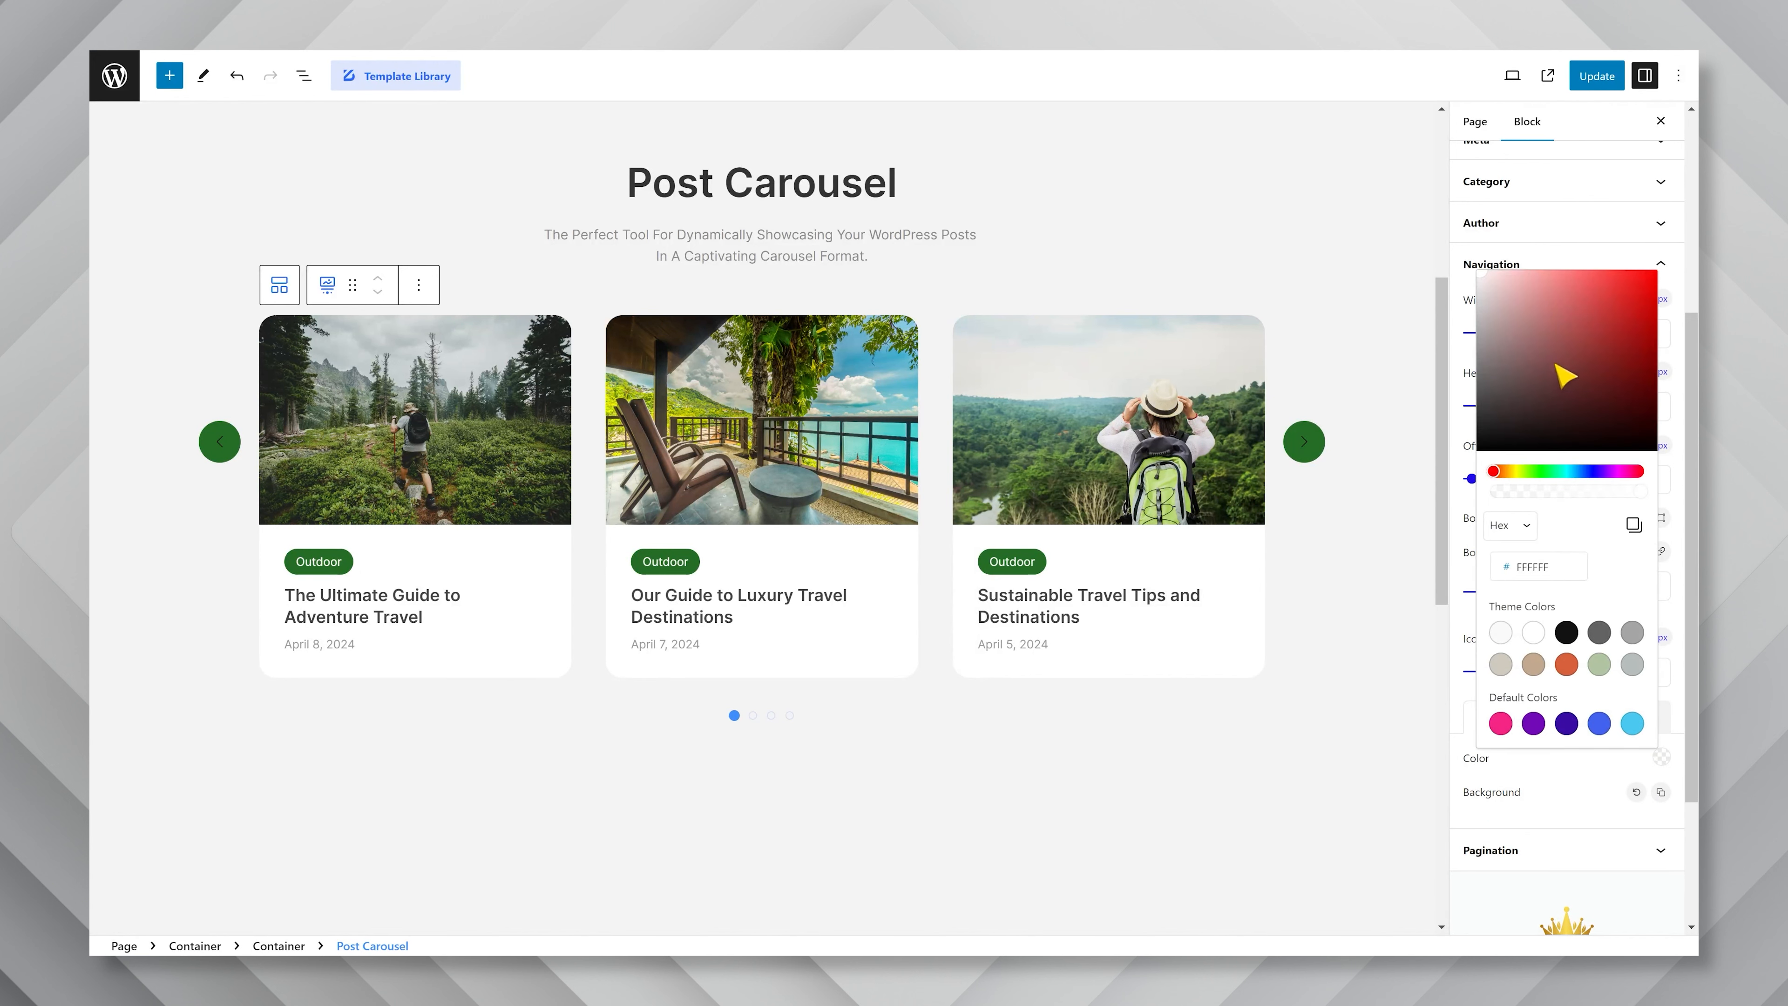
click(1470, 276)
click(1611, 774)
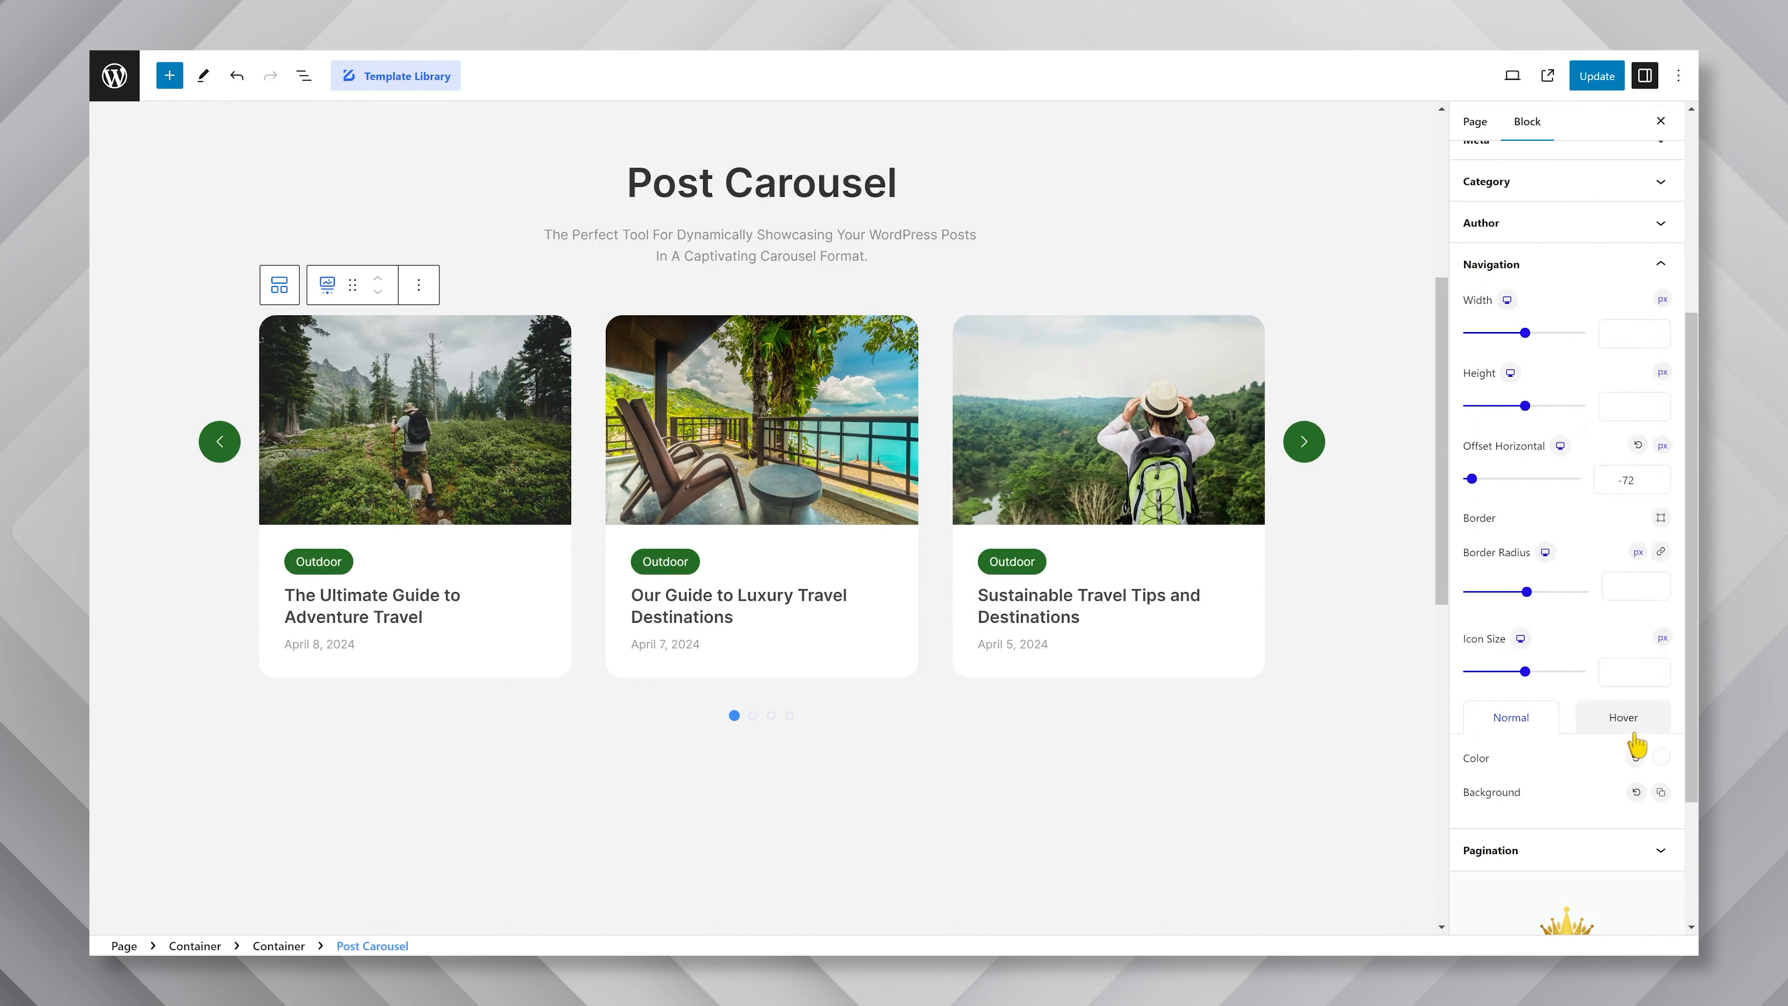
click(1623, 718)
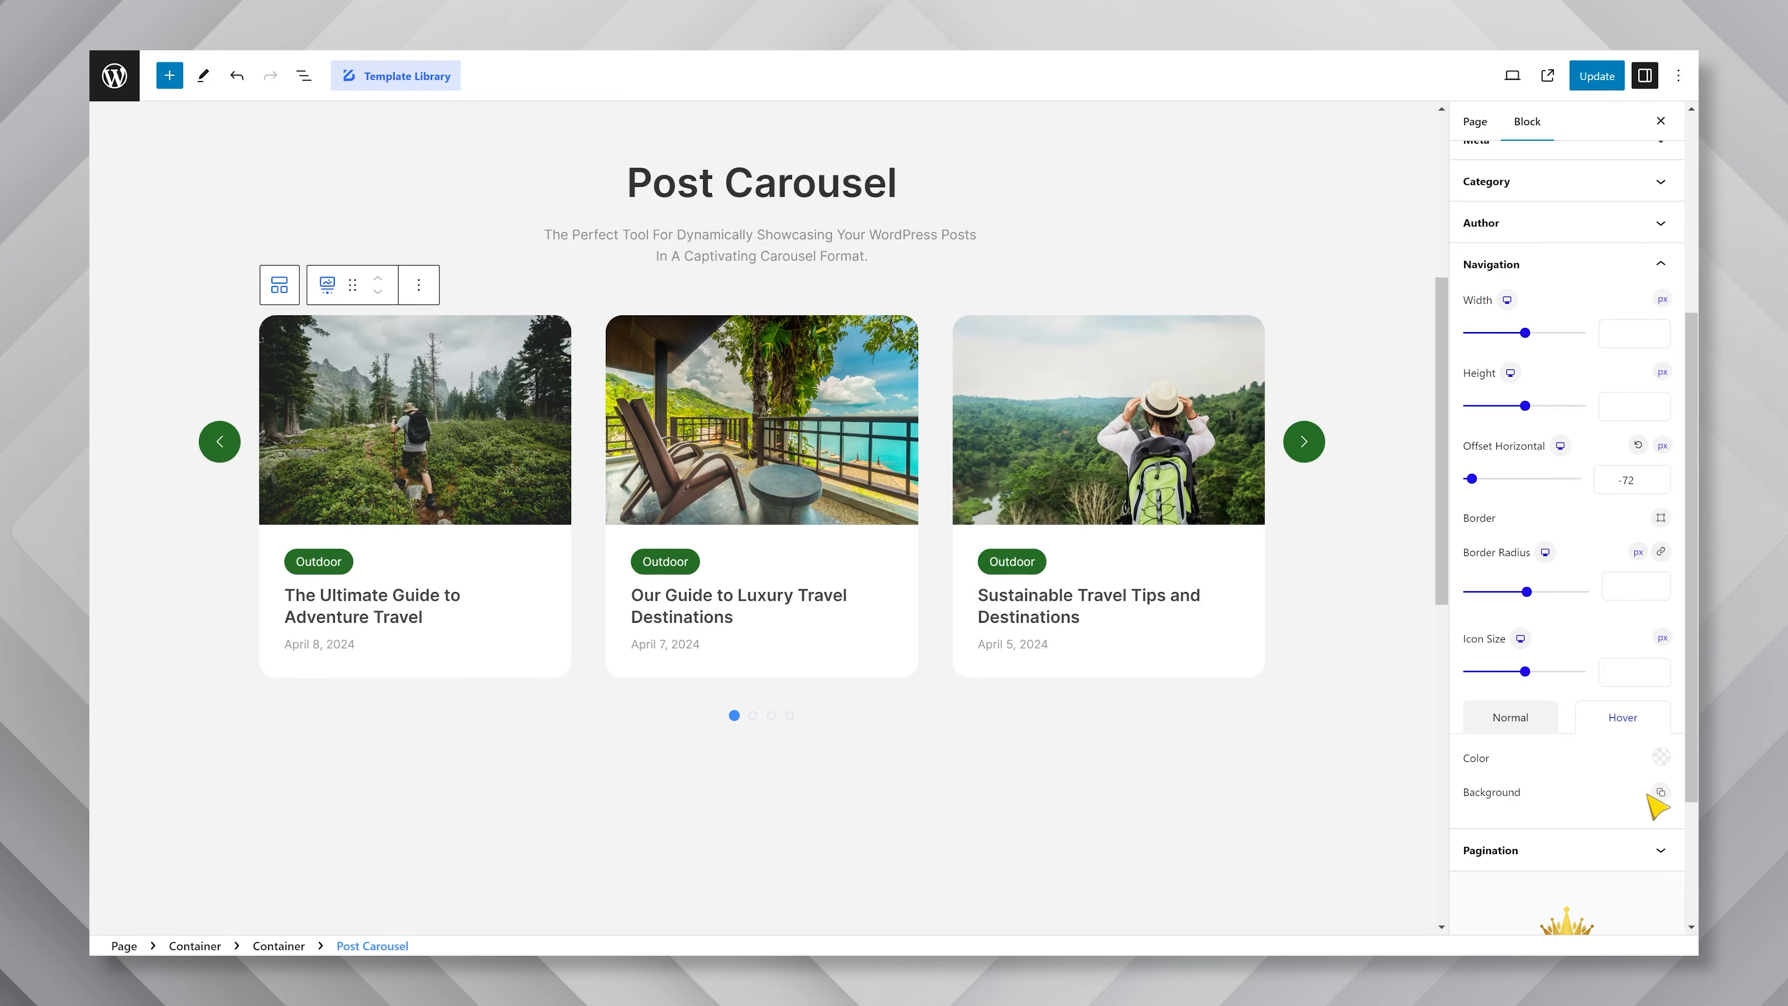
click(1580, 853)
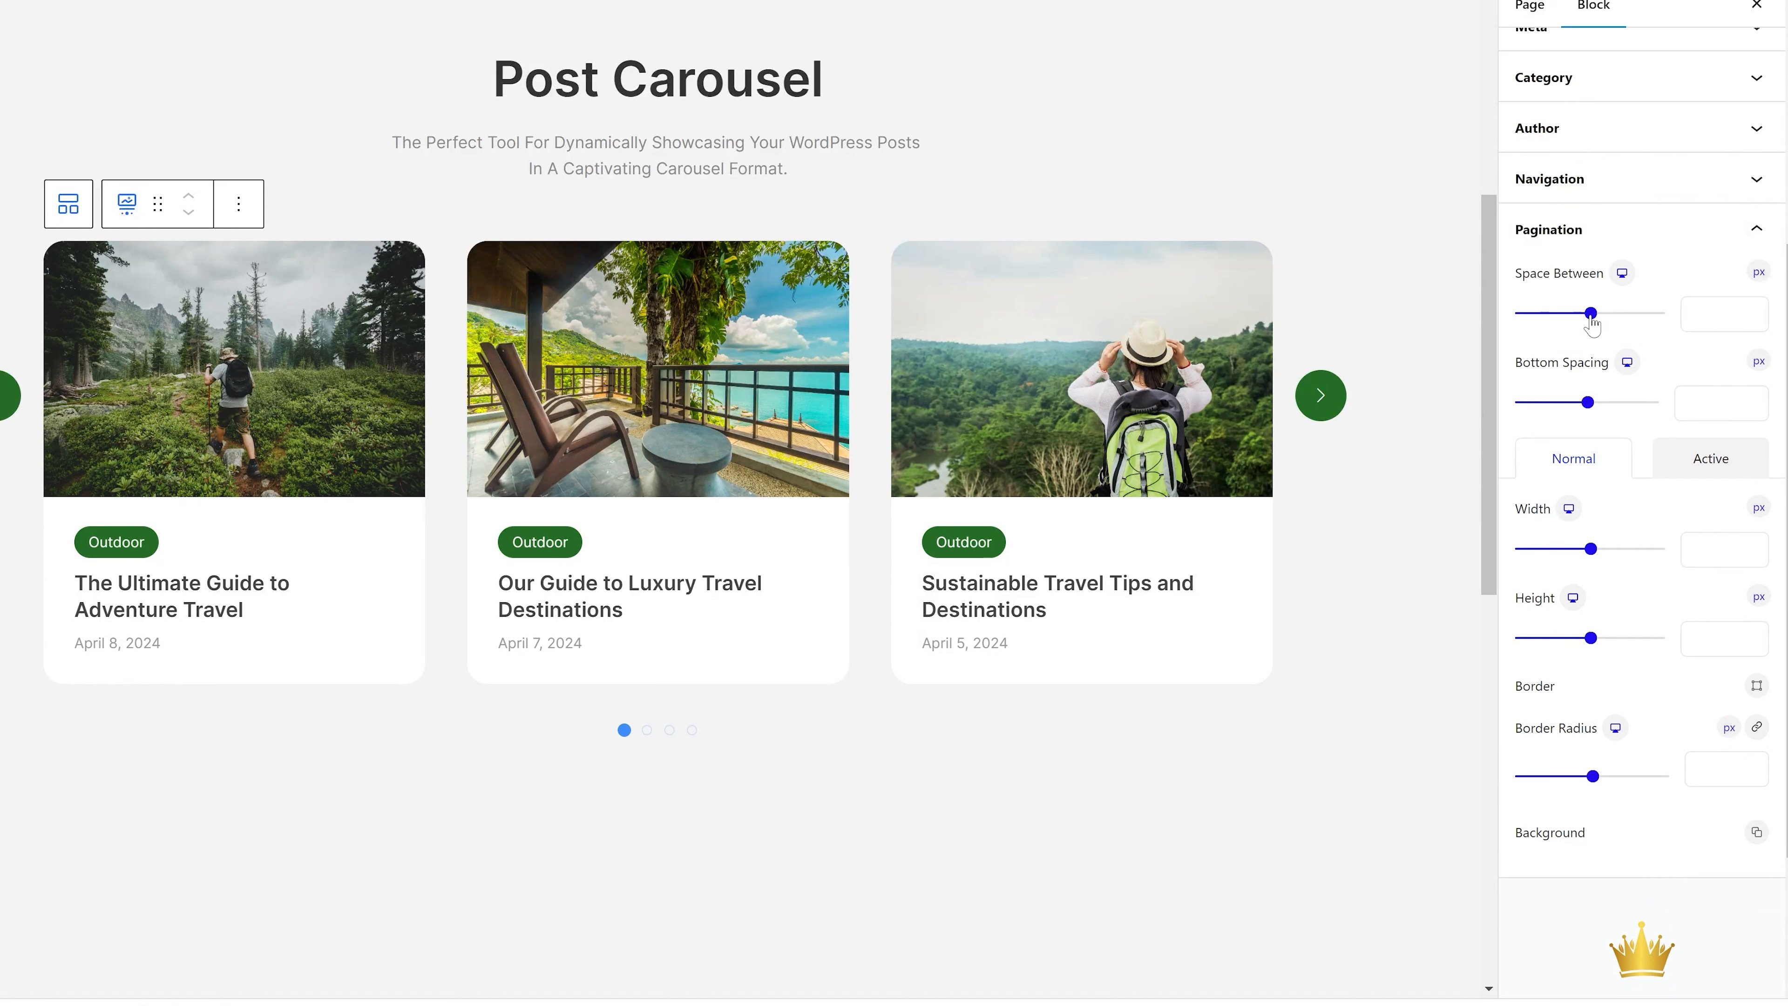
Try a smaller space between the pagination dots and a bottom spacing of -46 px, and reset both values.
drag(1593, 324, 1554, 331)
click(1729, 272)
drag(1589, 405, 1556, 403)
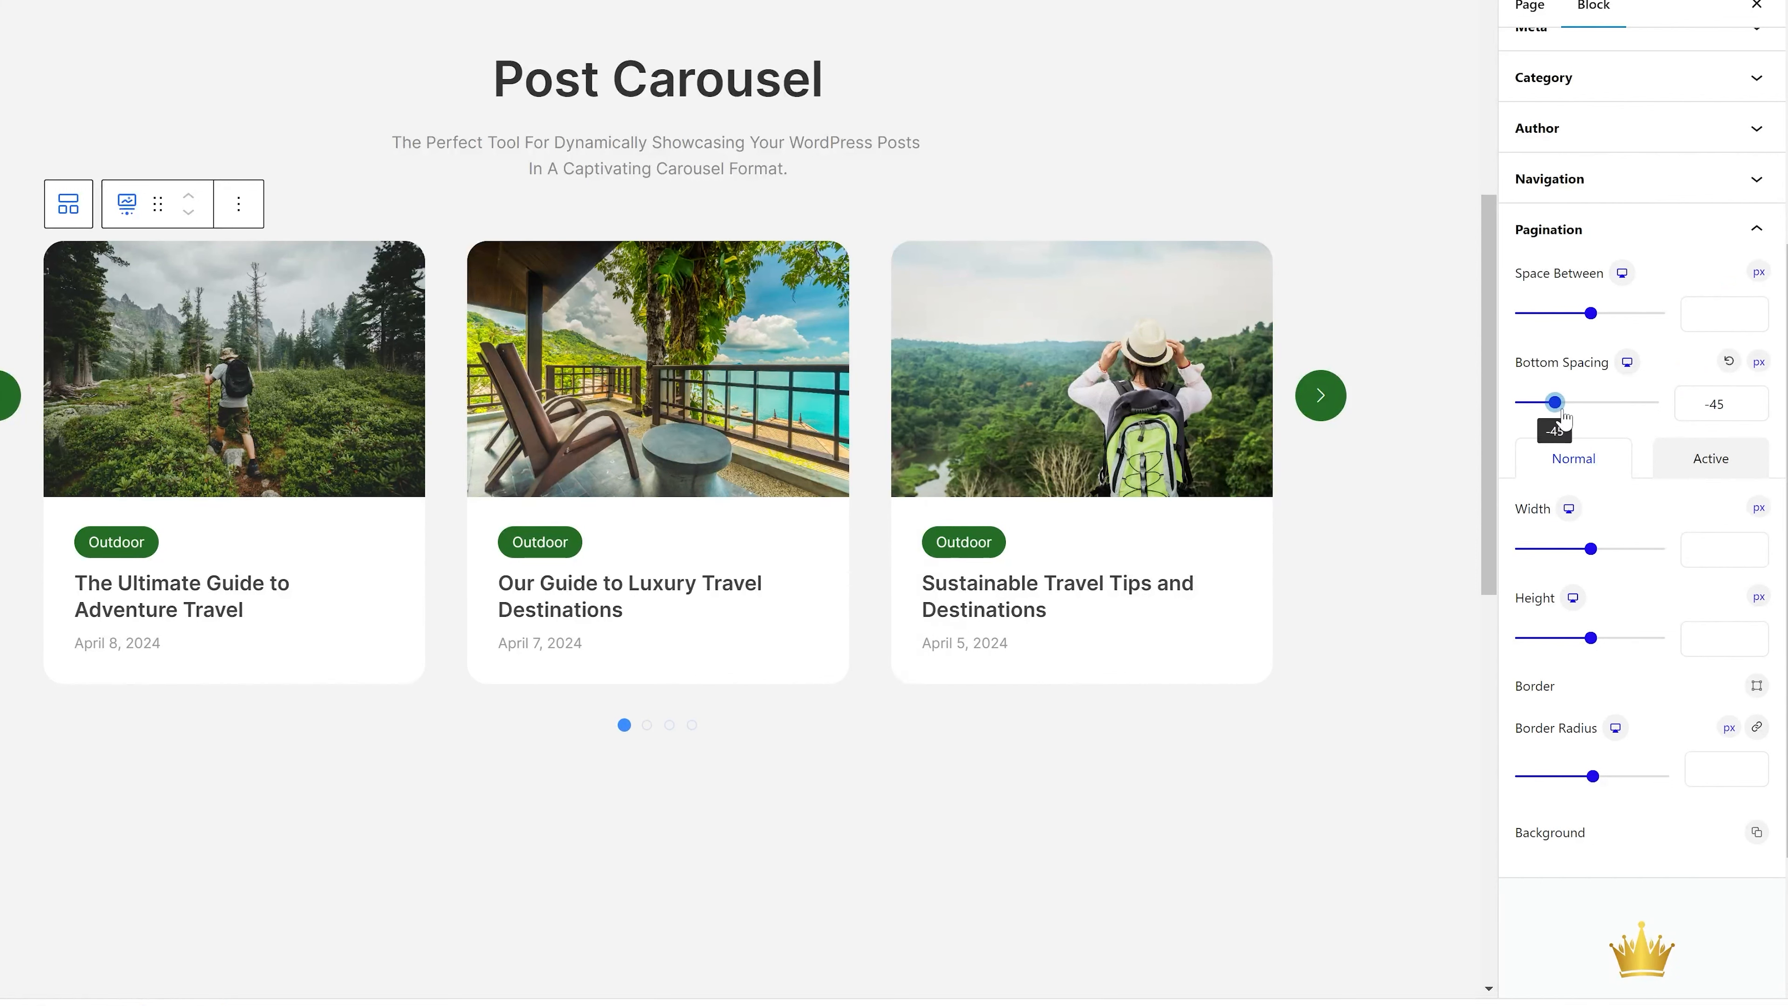
click(1729, 361)
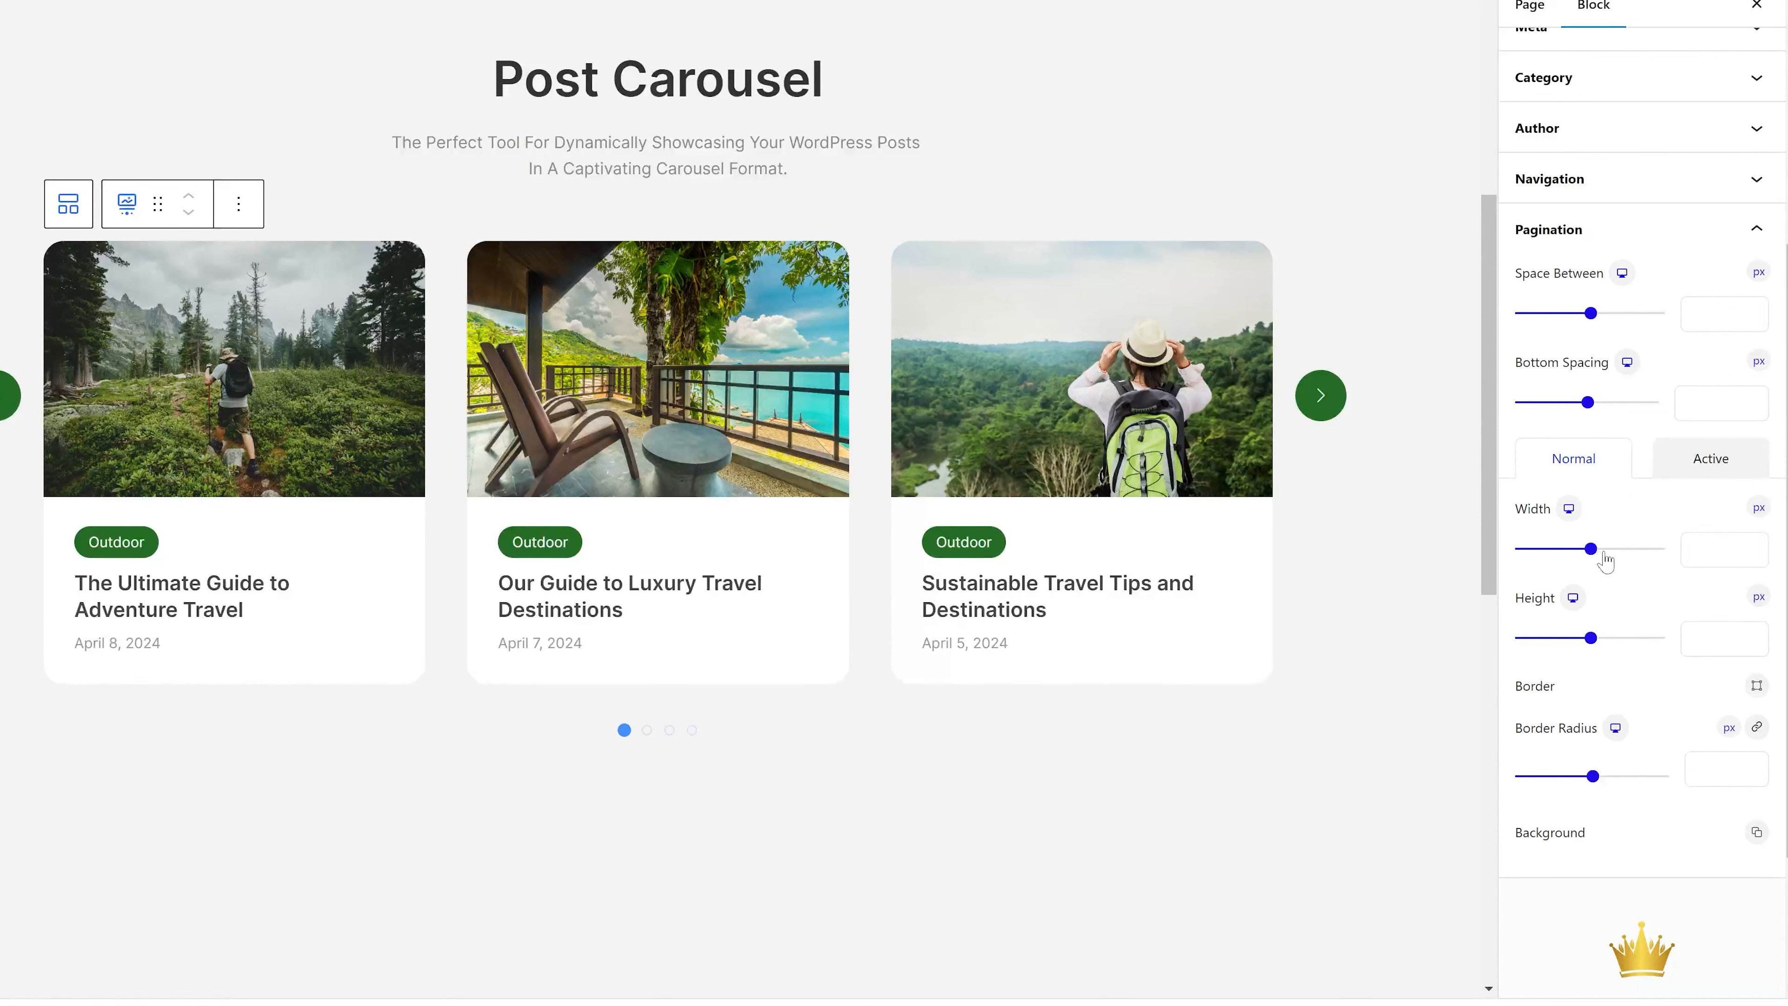
Set the border of the normal pagination dots to None.
click(1755, 688)
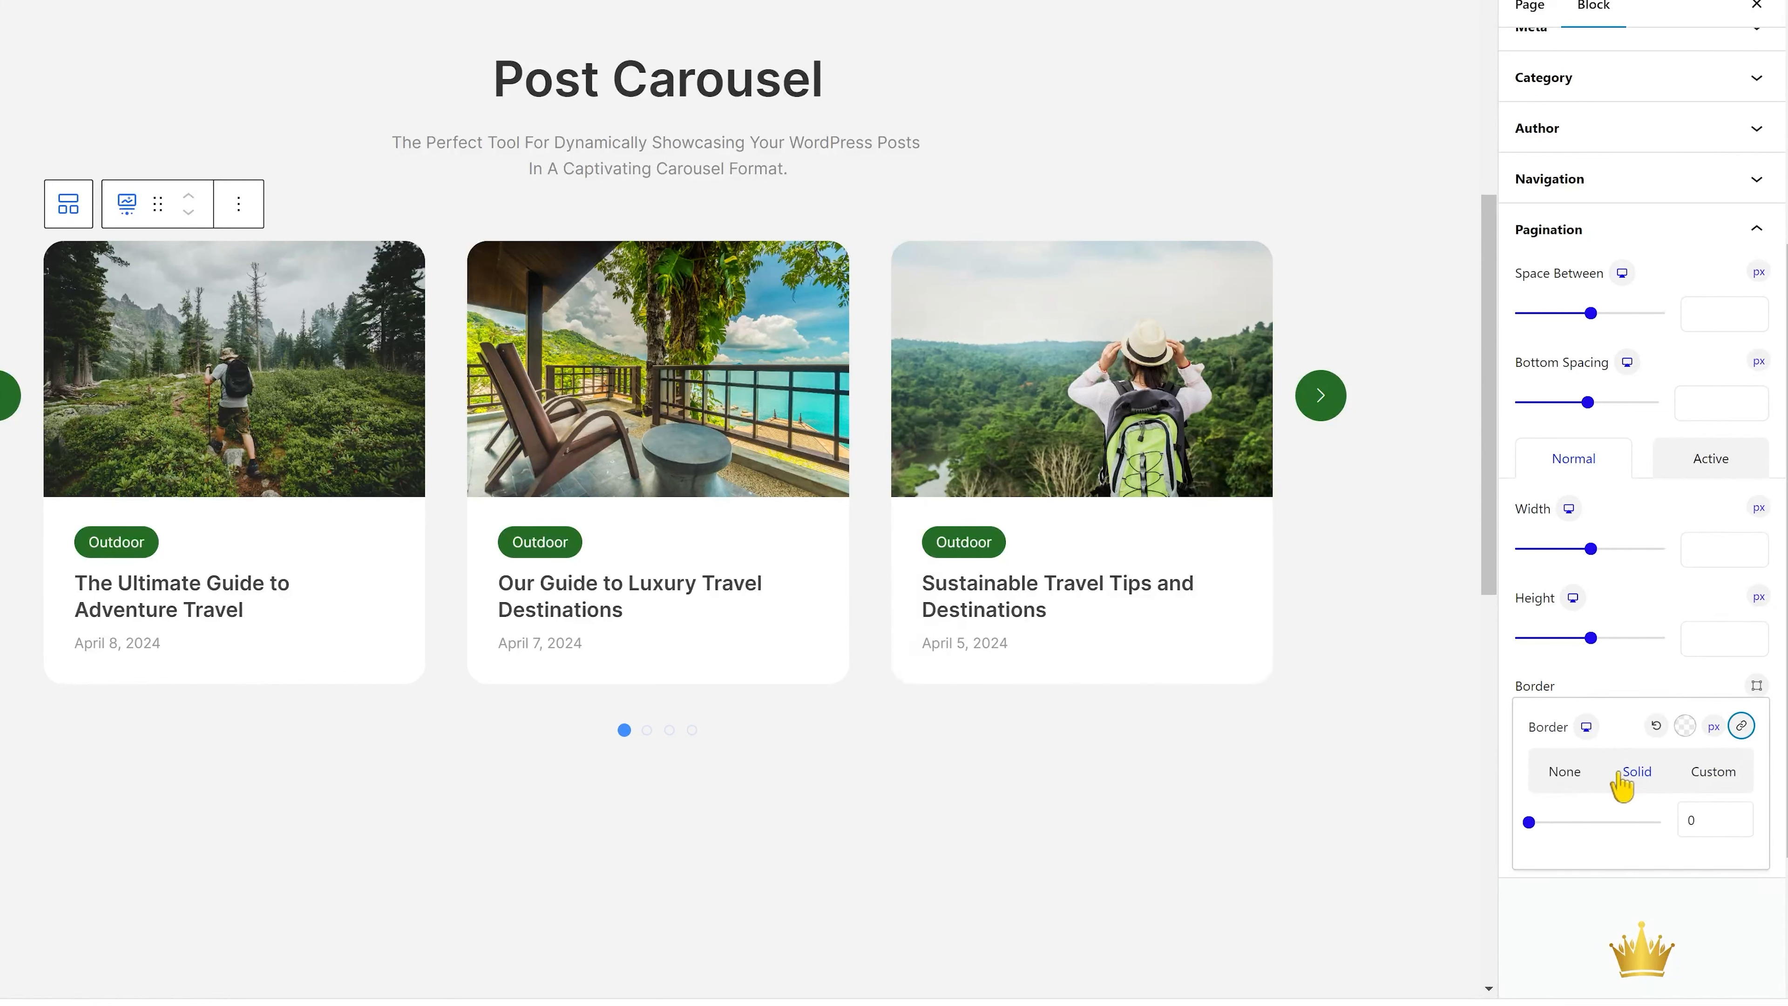
click(1581, 779)
click(1649, 684)
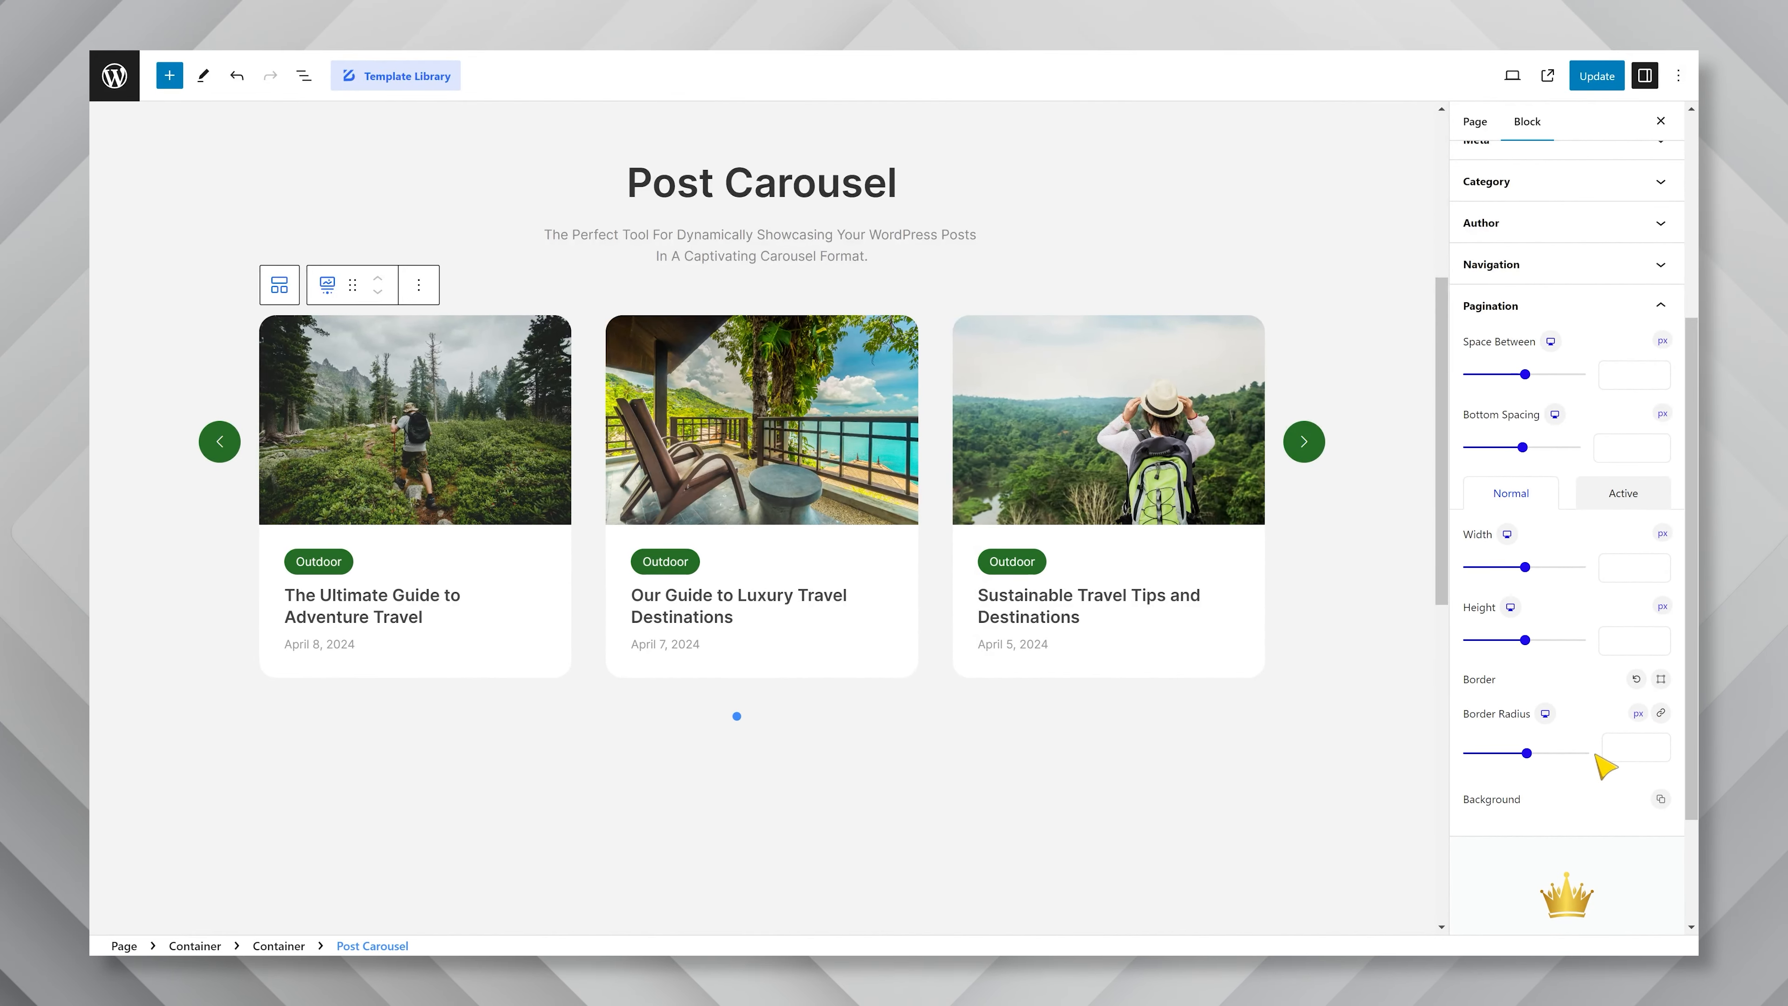
Set the normal background color of the pagination dots to hex 256d25.
click(1661, 800)
click(1649, 910)
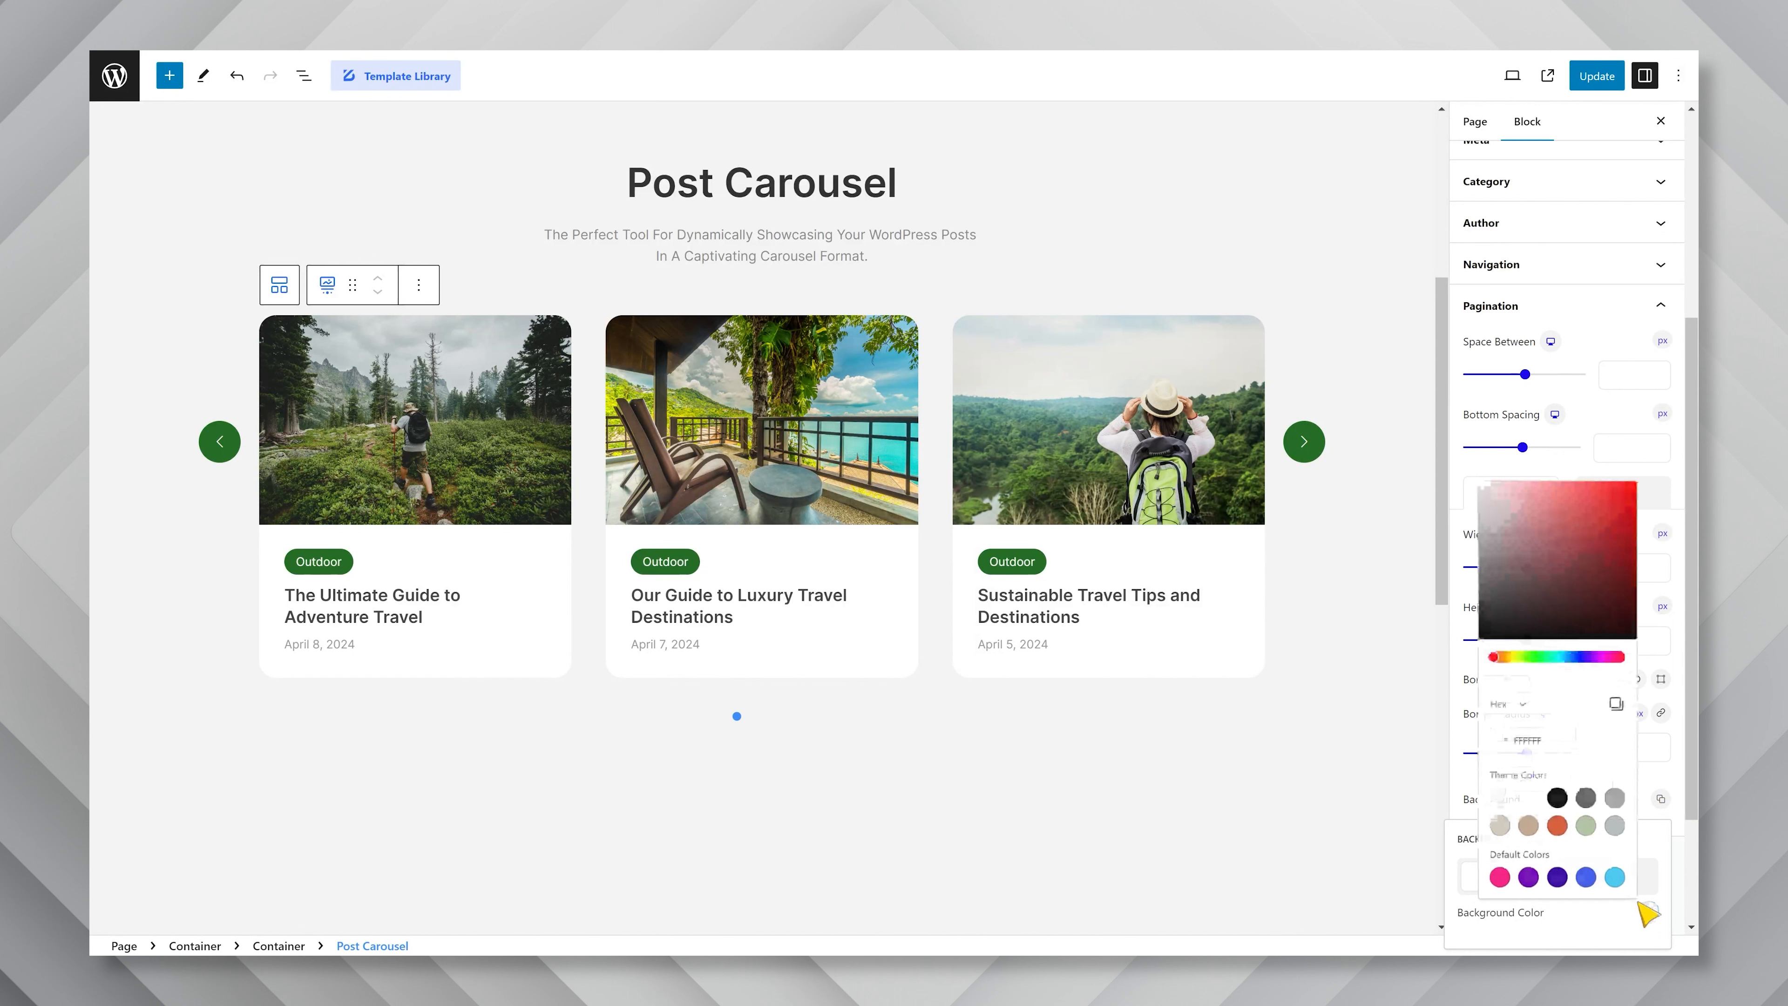
text(256d25)
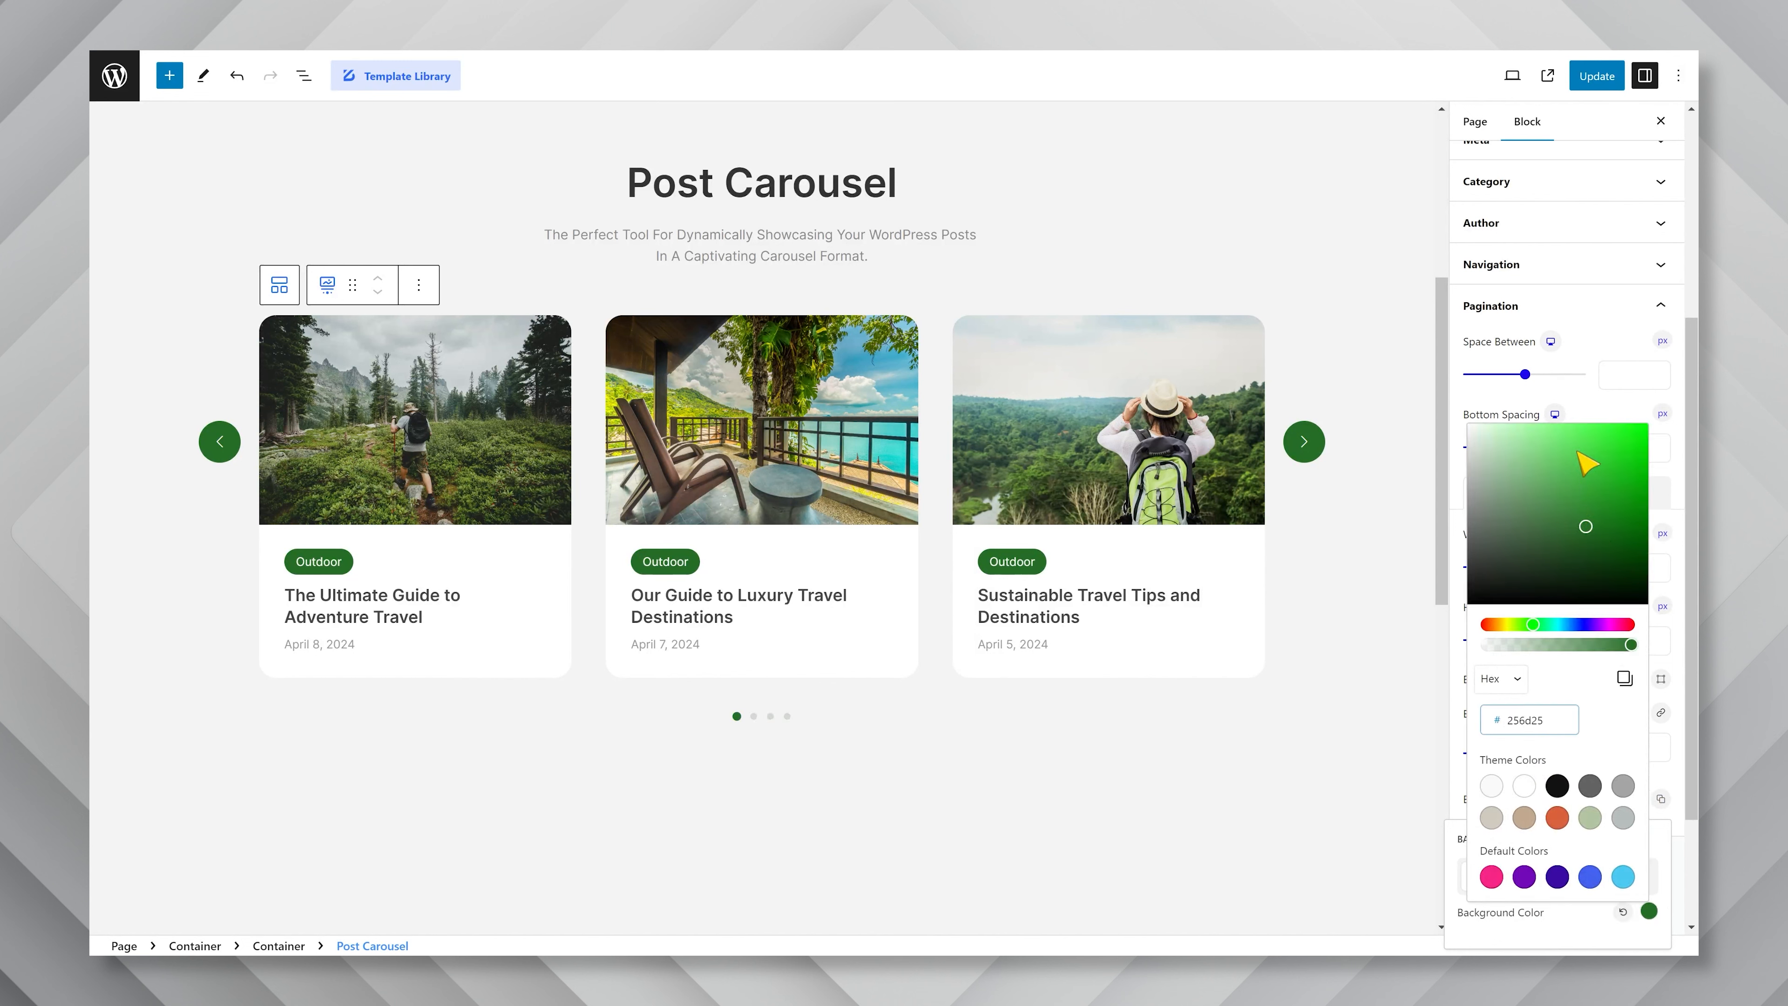
click(1593, 409)
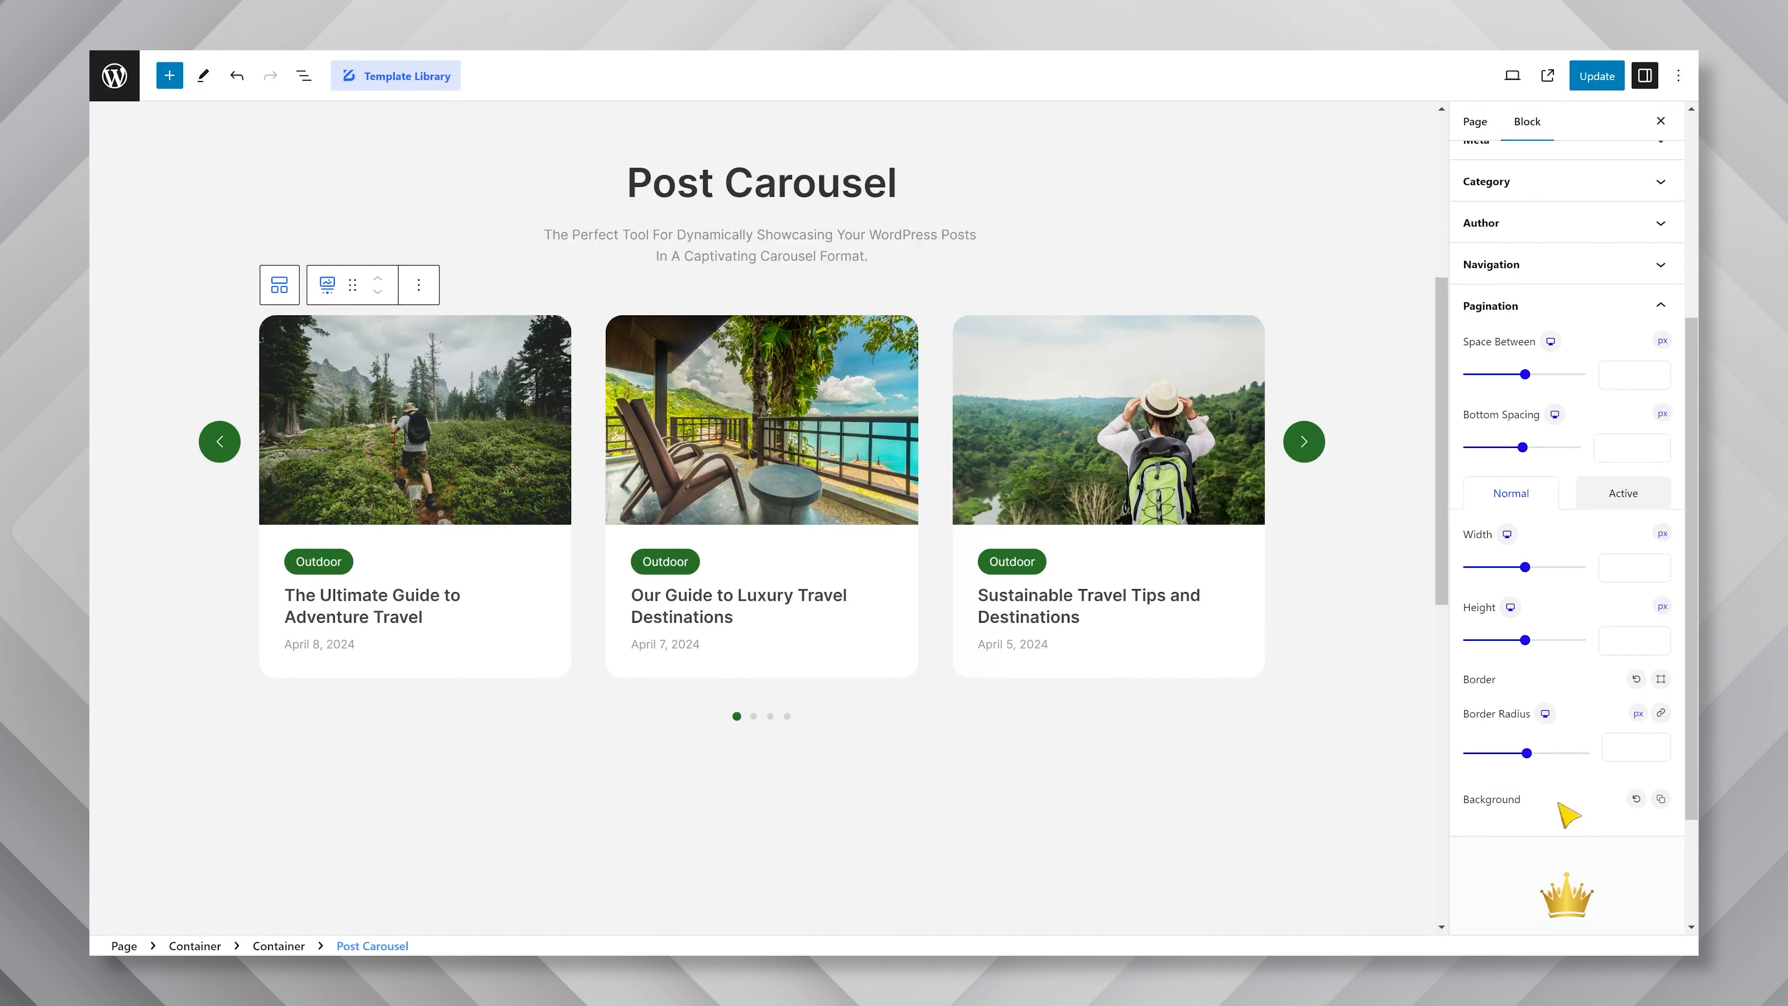
Advance the carousel by one slide to check it, and update the page.
click(1318, 456)
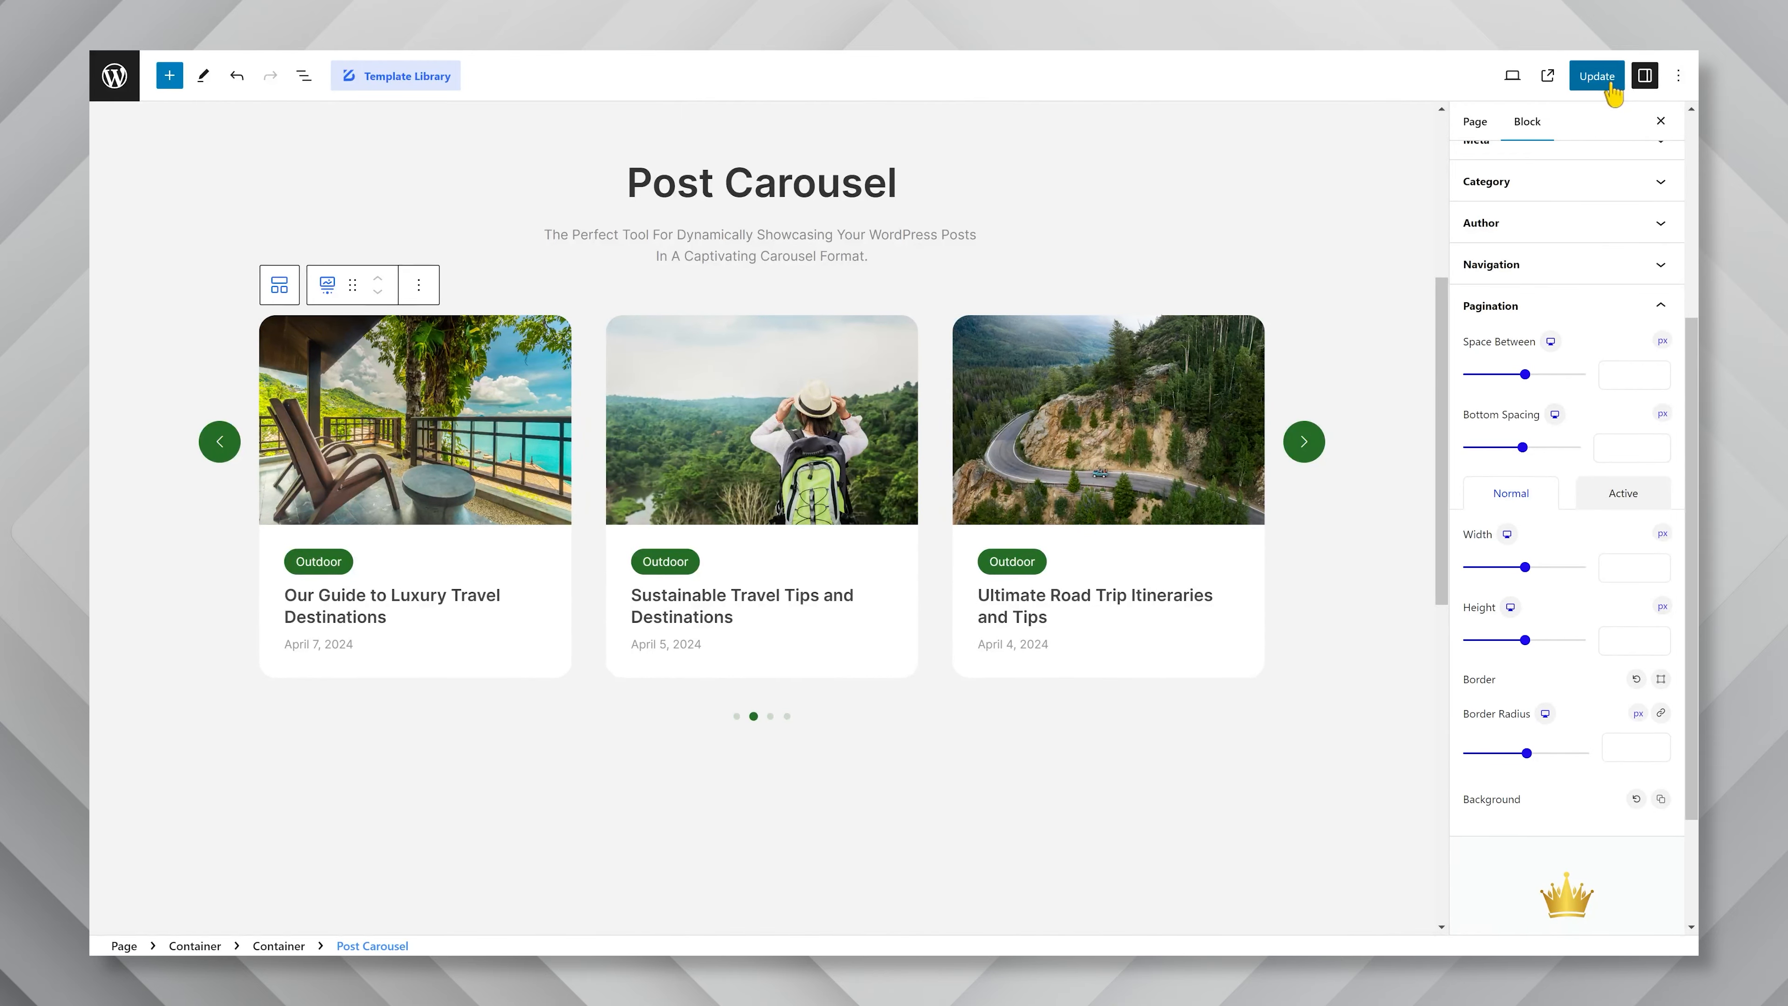
click(1611, 87)
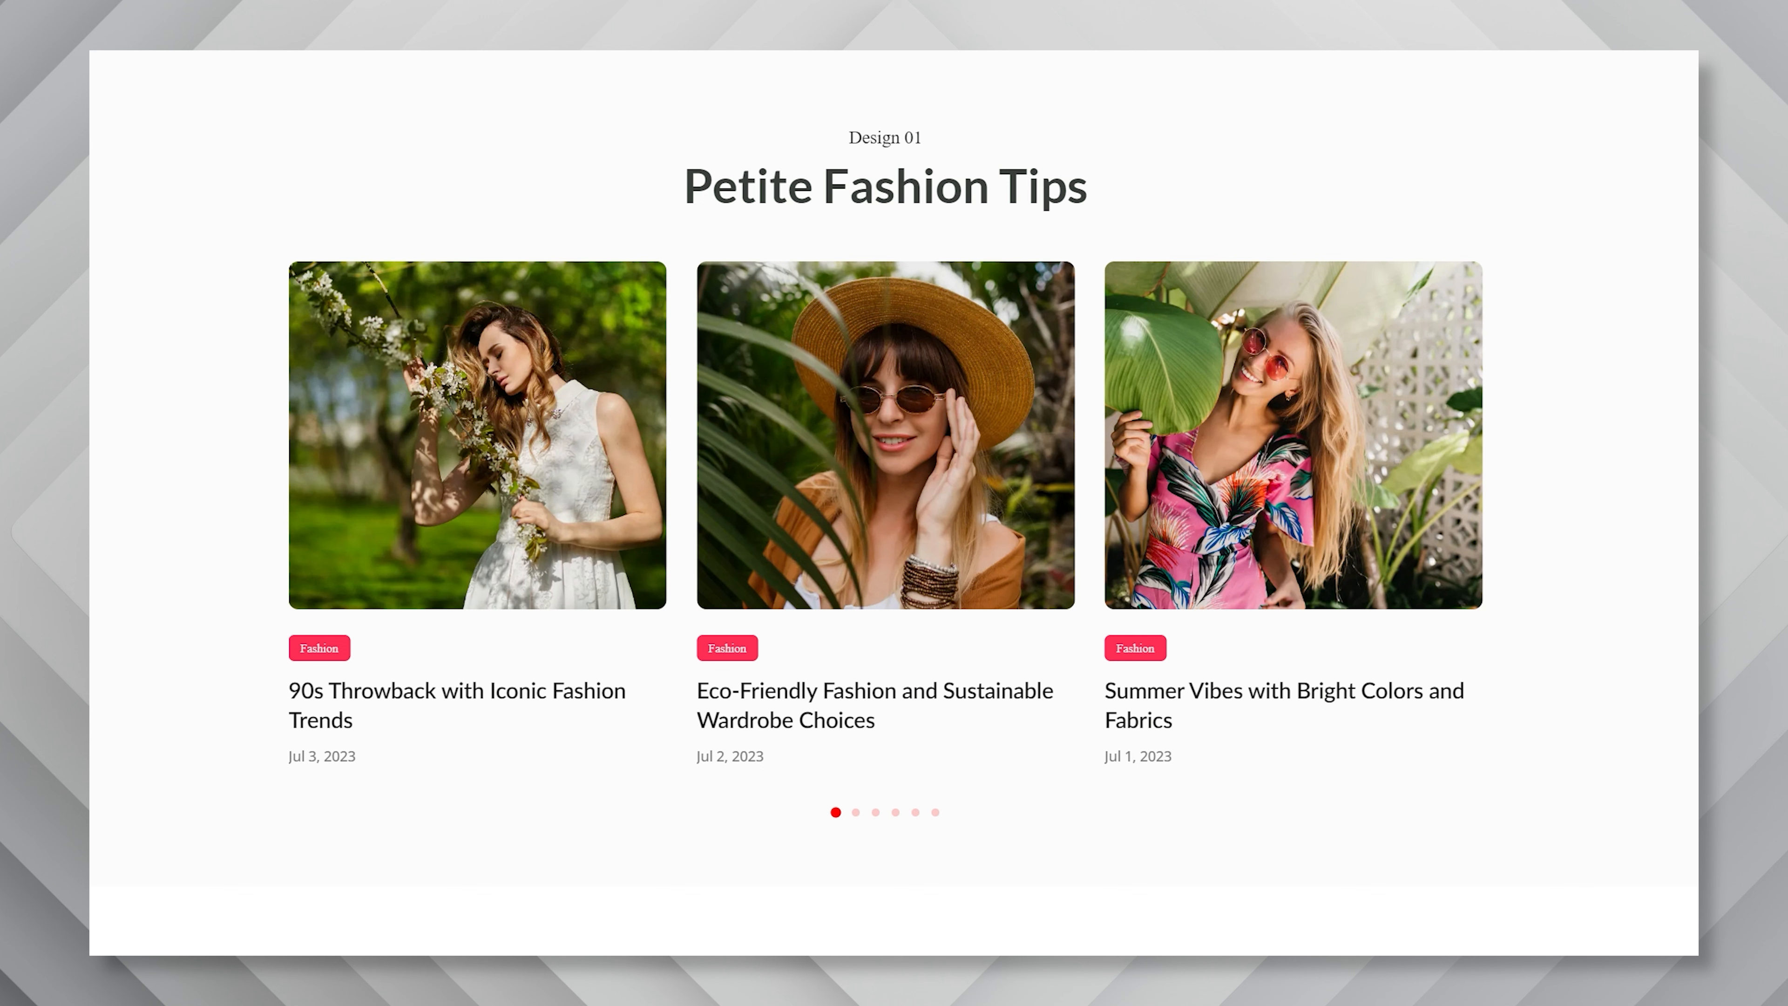
Browse the slides of the Petite Fashion Tips carousel example using its pagination dots.
mouse_move(878, 397)
click(857, 813)
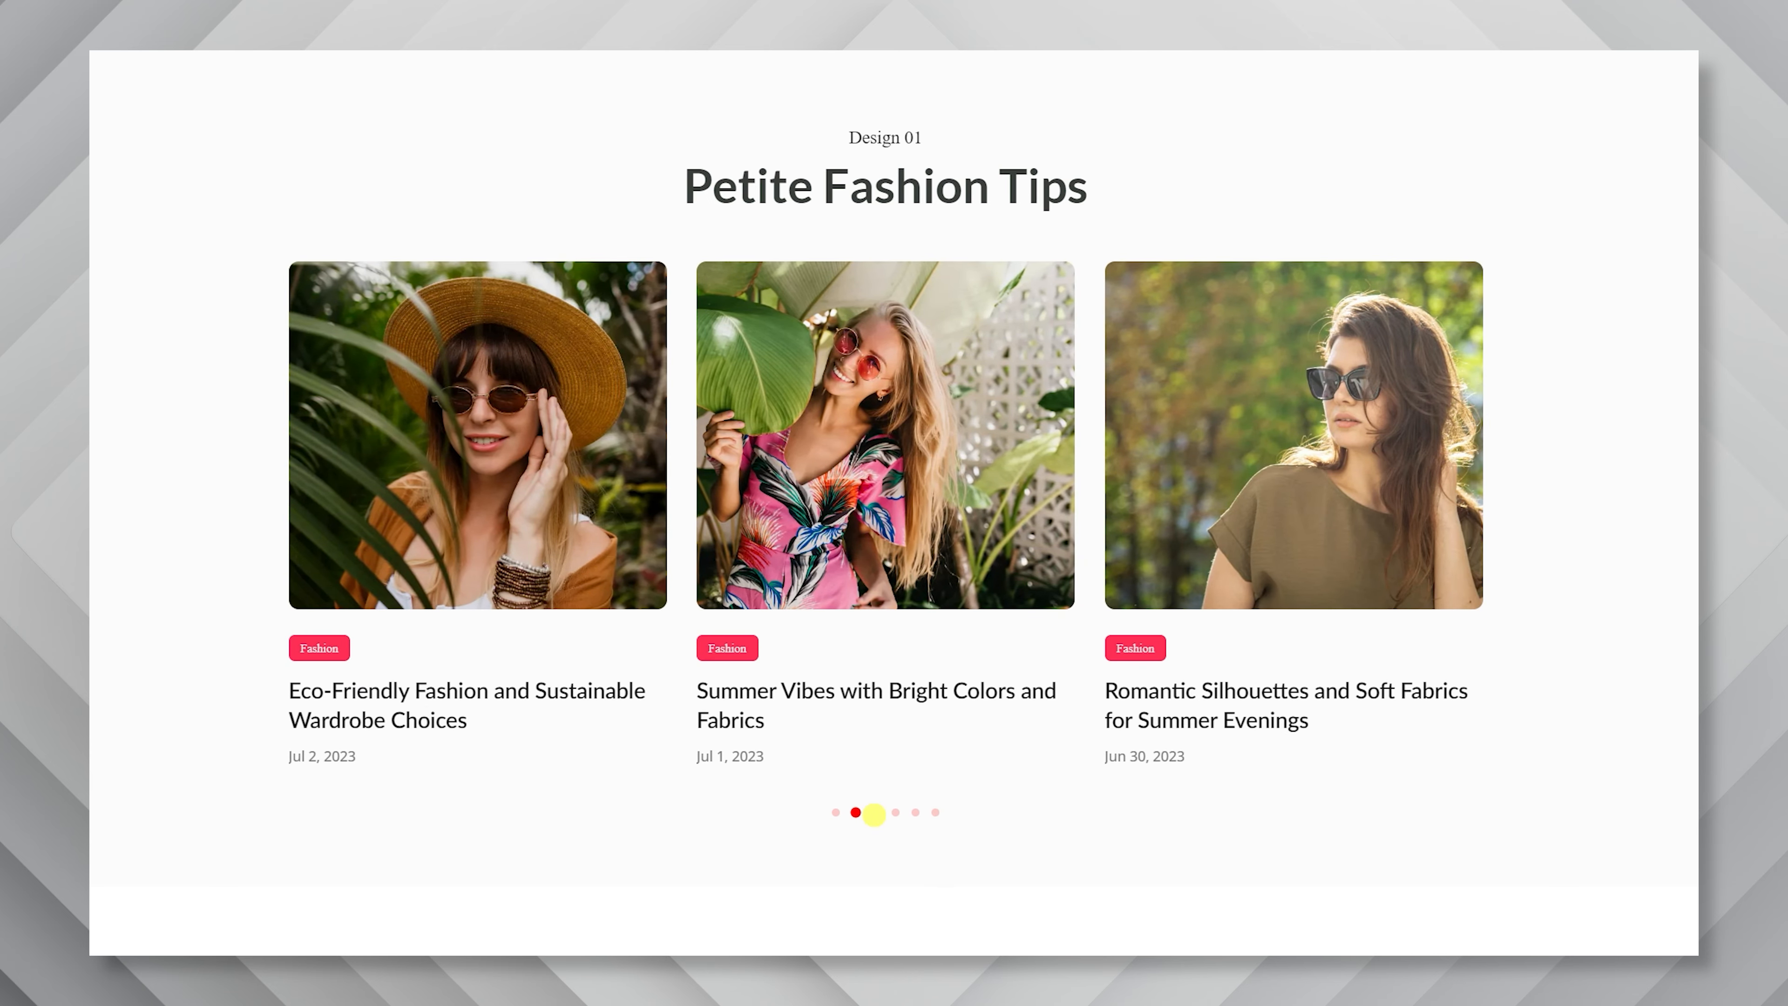
click(876, 813)
click(897, 813)
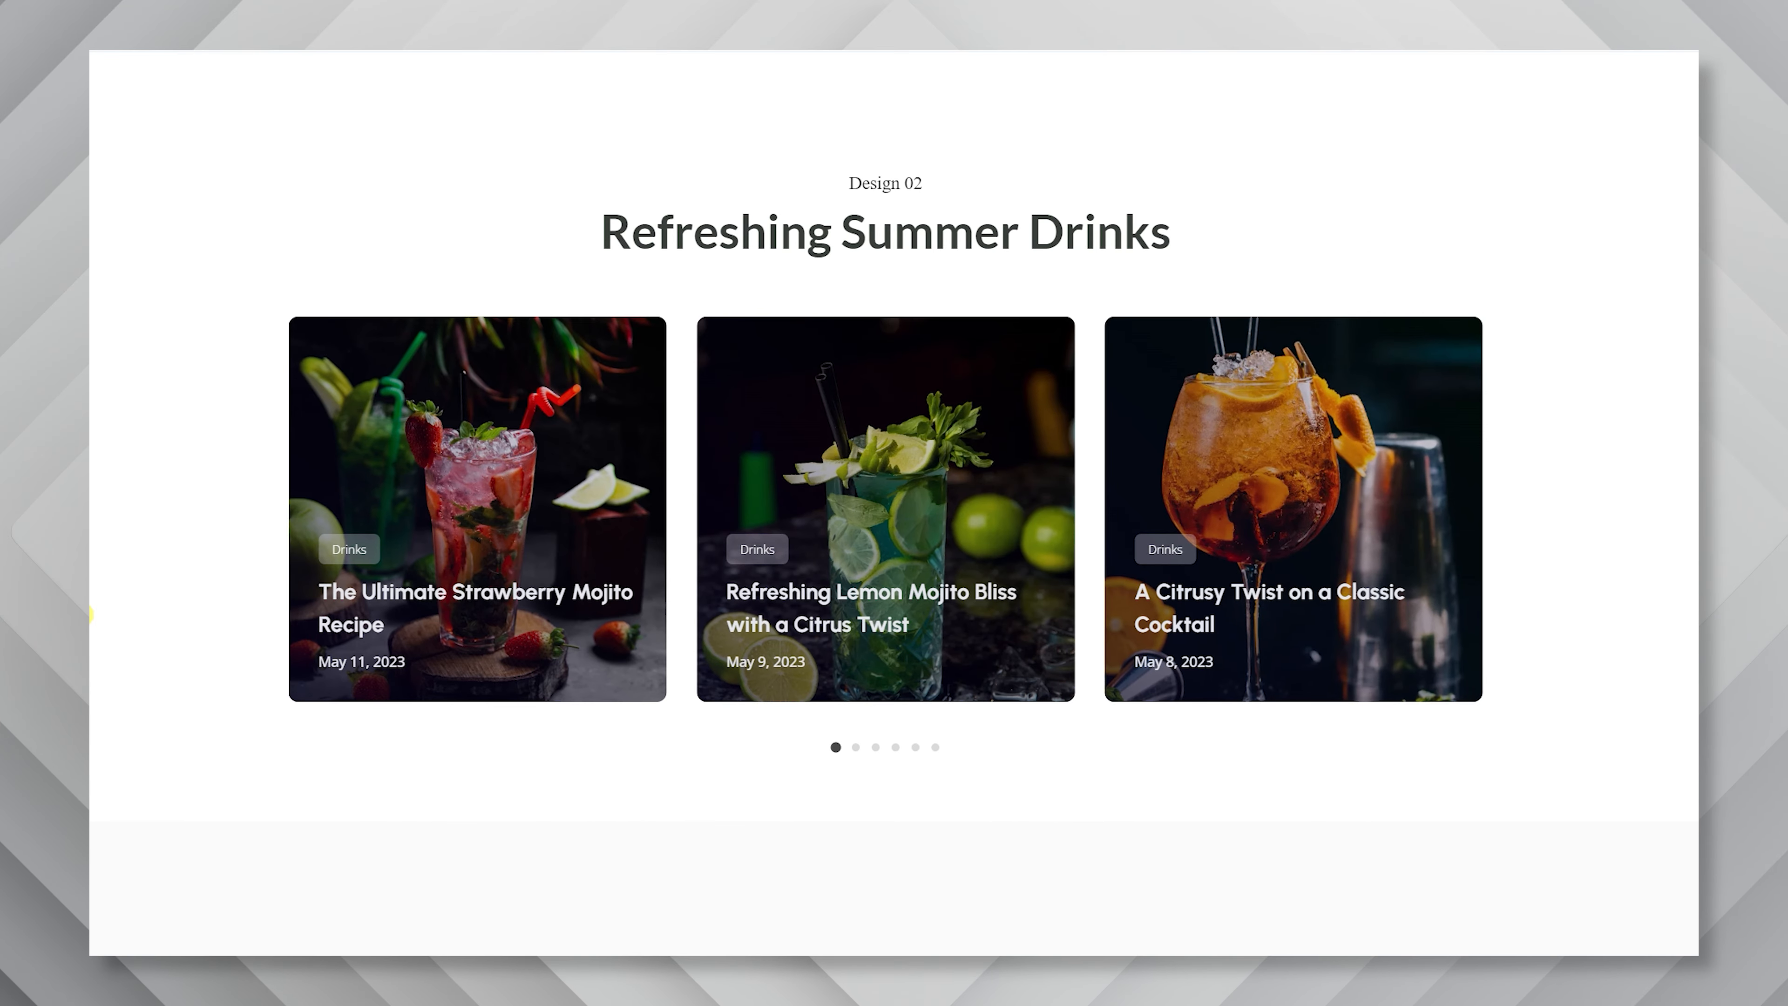
mouse_move(464, 511)
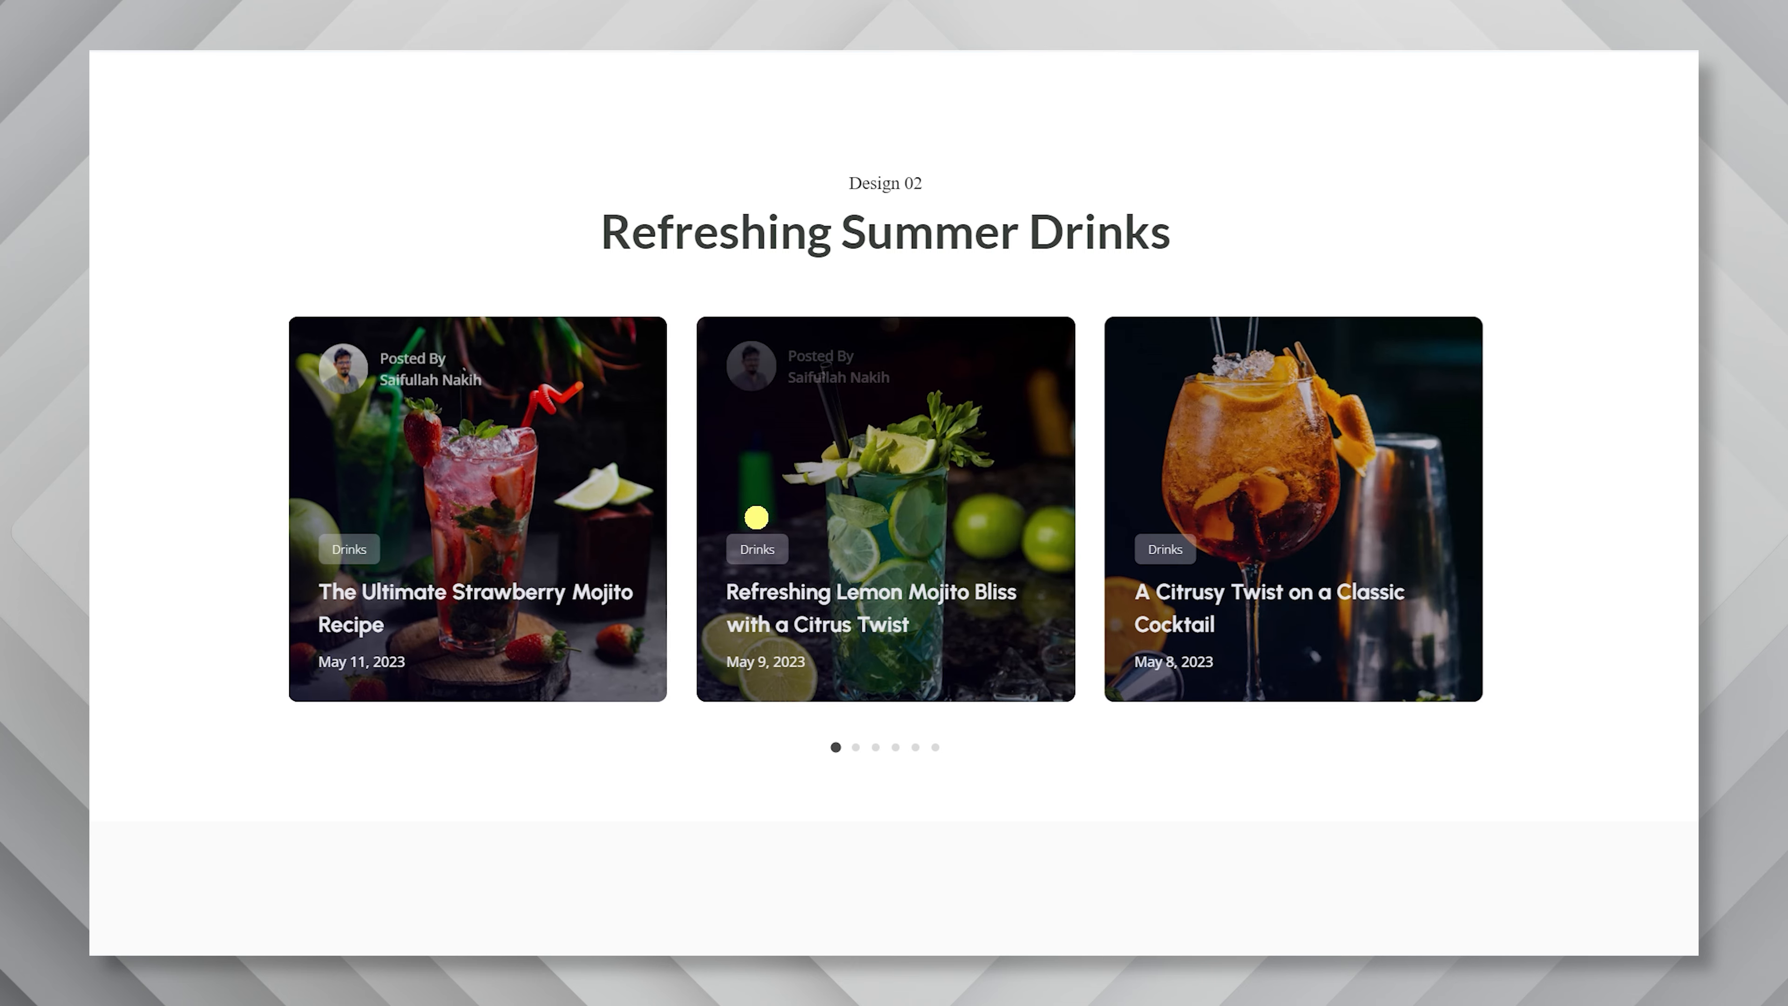
Browse the Refreshing Summer Drinks carousel example one slide at a time up to its fourth pagination dot.
mouse_move(1256, 462)
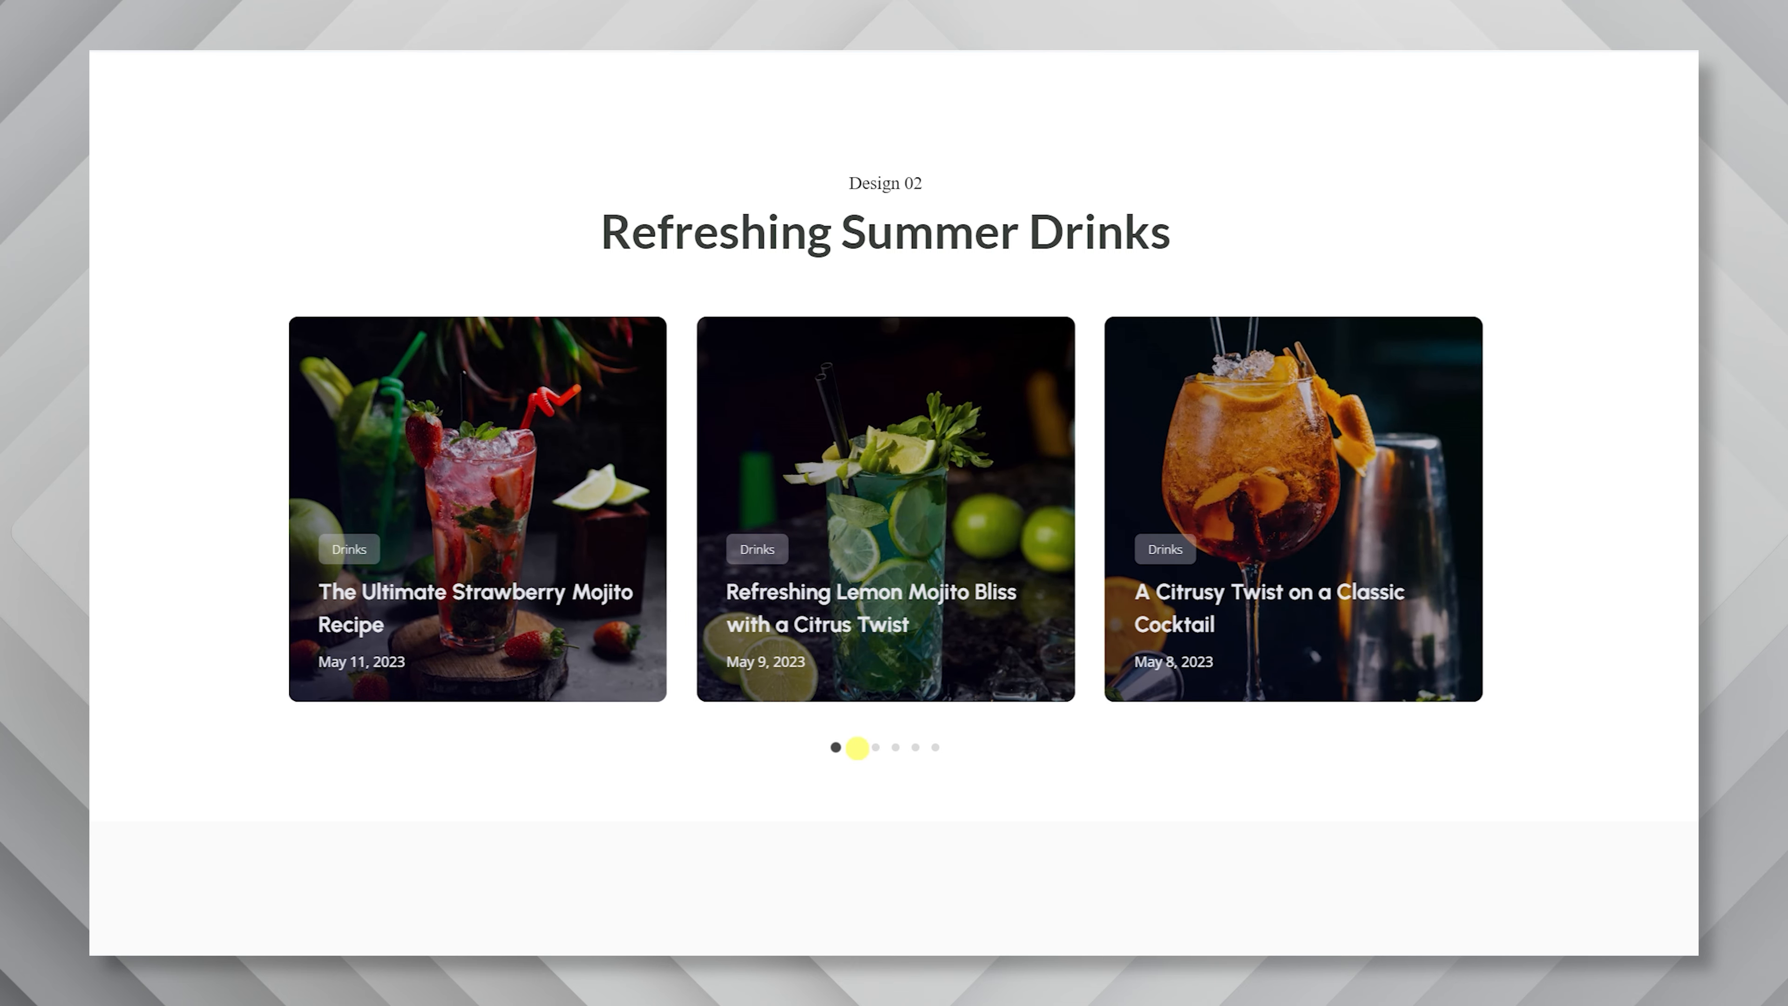
click(856, 746)
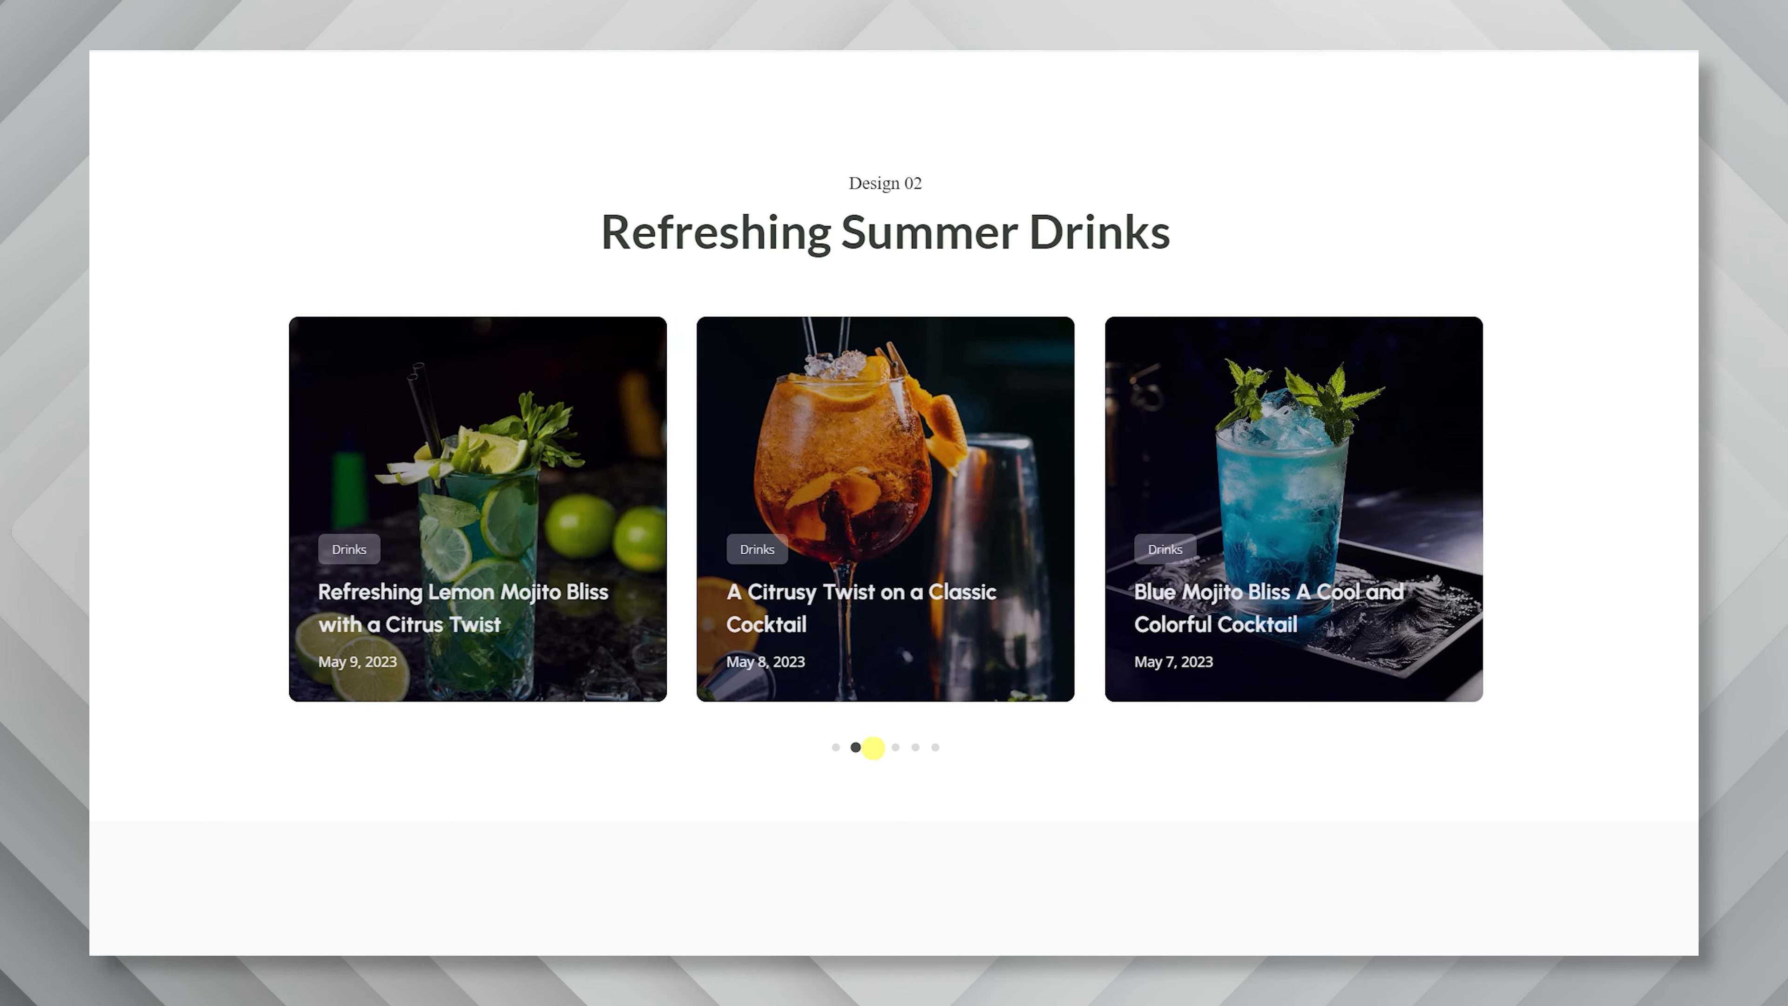
click(874, 747)
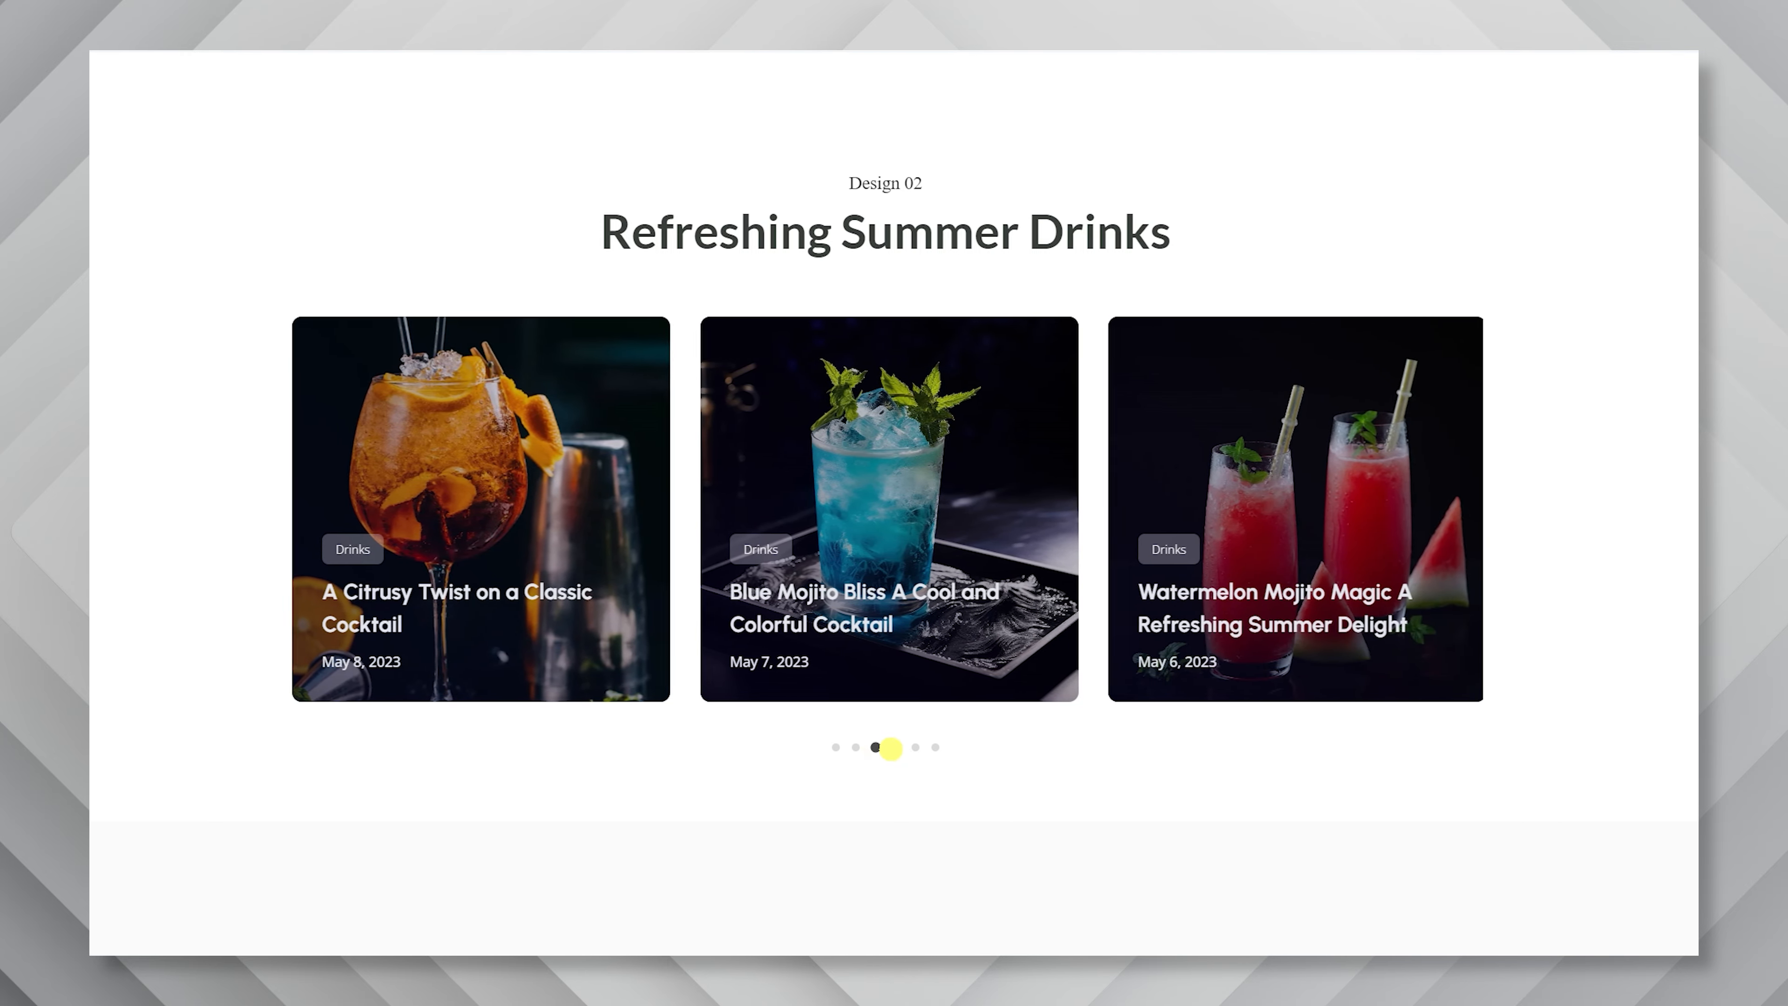
click(896, 746)
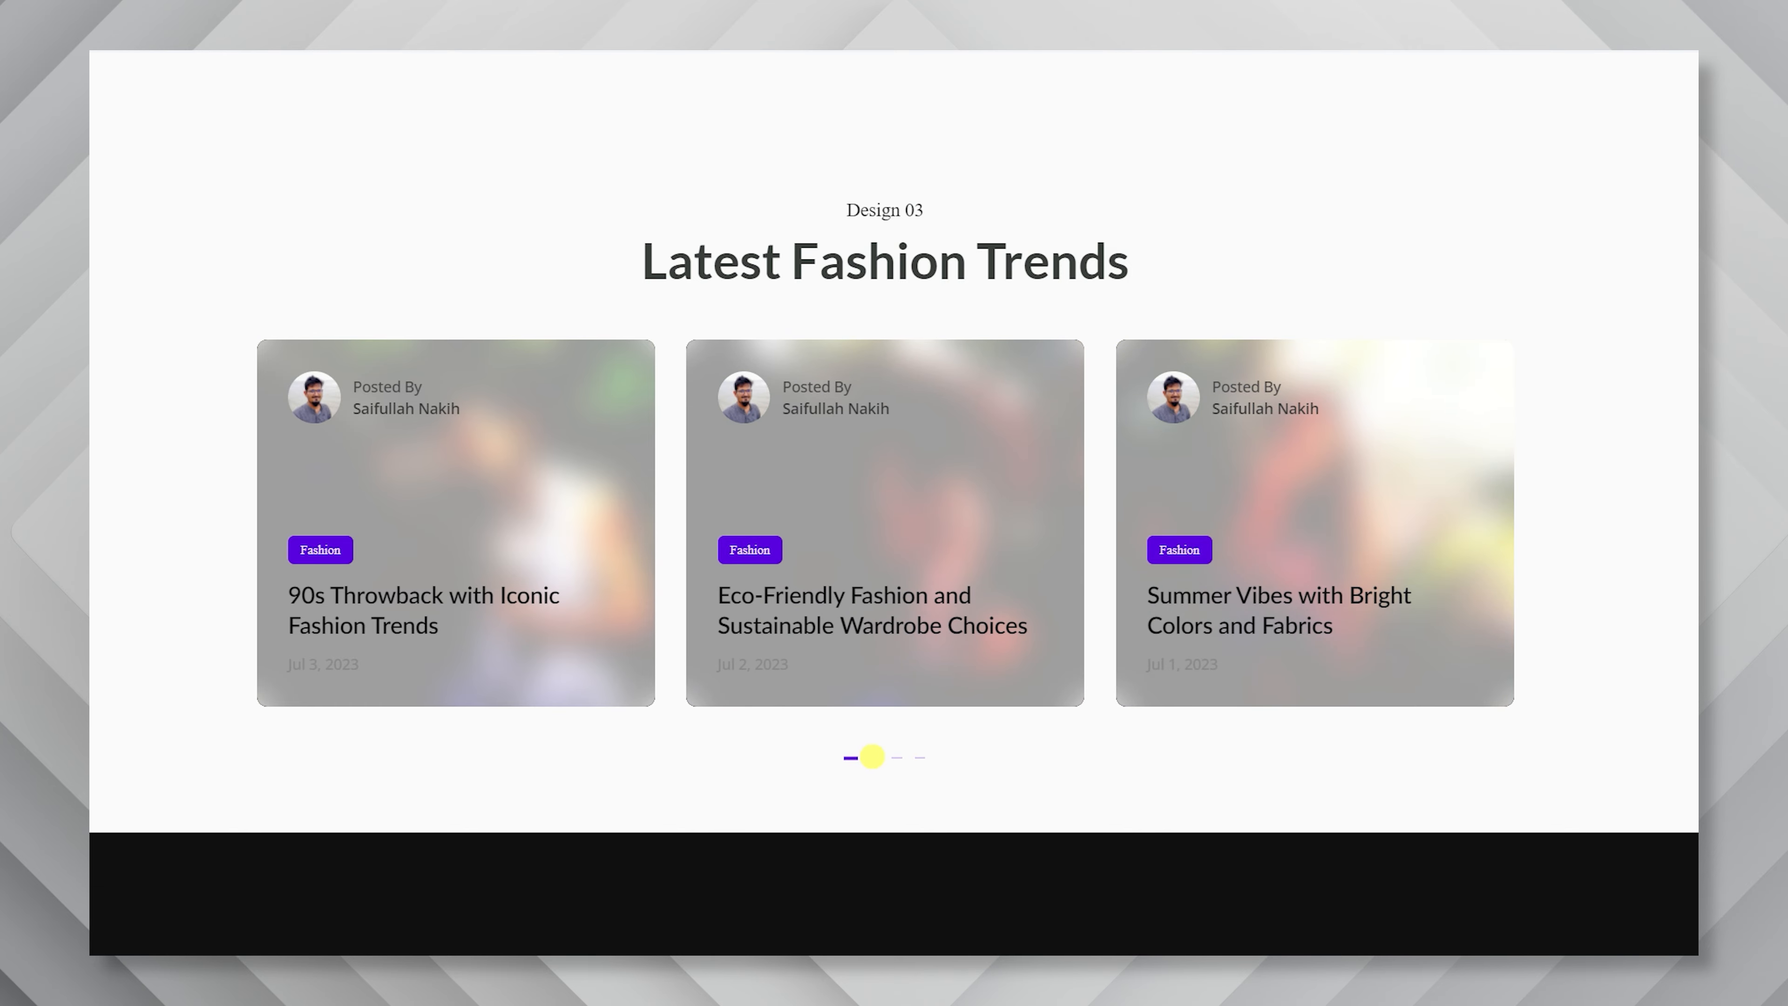
Browse the Latest Fashion Trends carousel to its third pagination marker, and advance the Metaverse Innovations carousel by three slides.
click(872, 757)
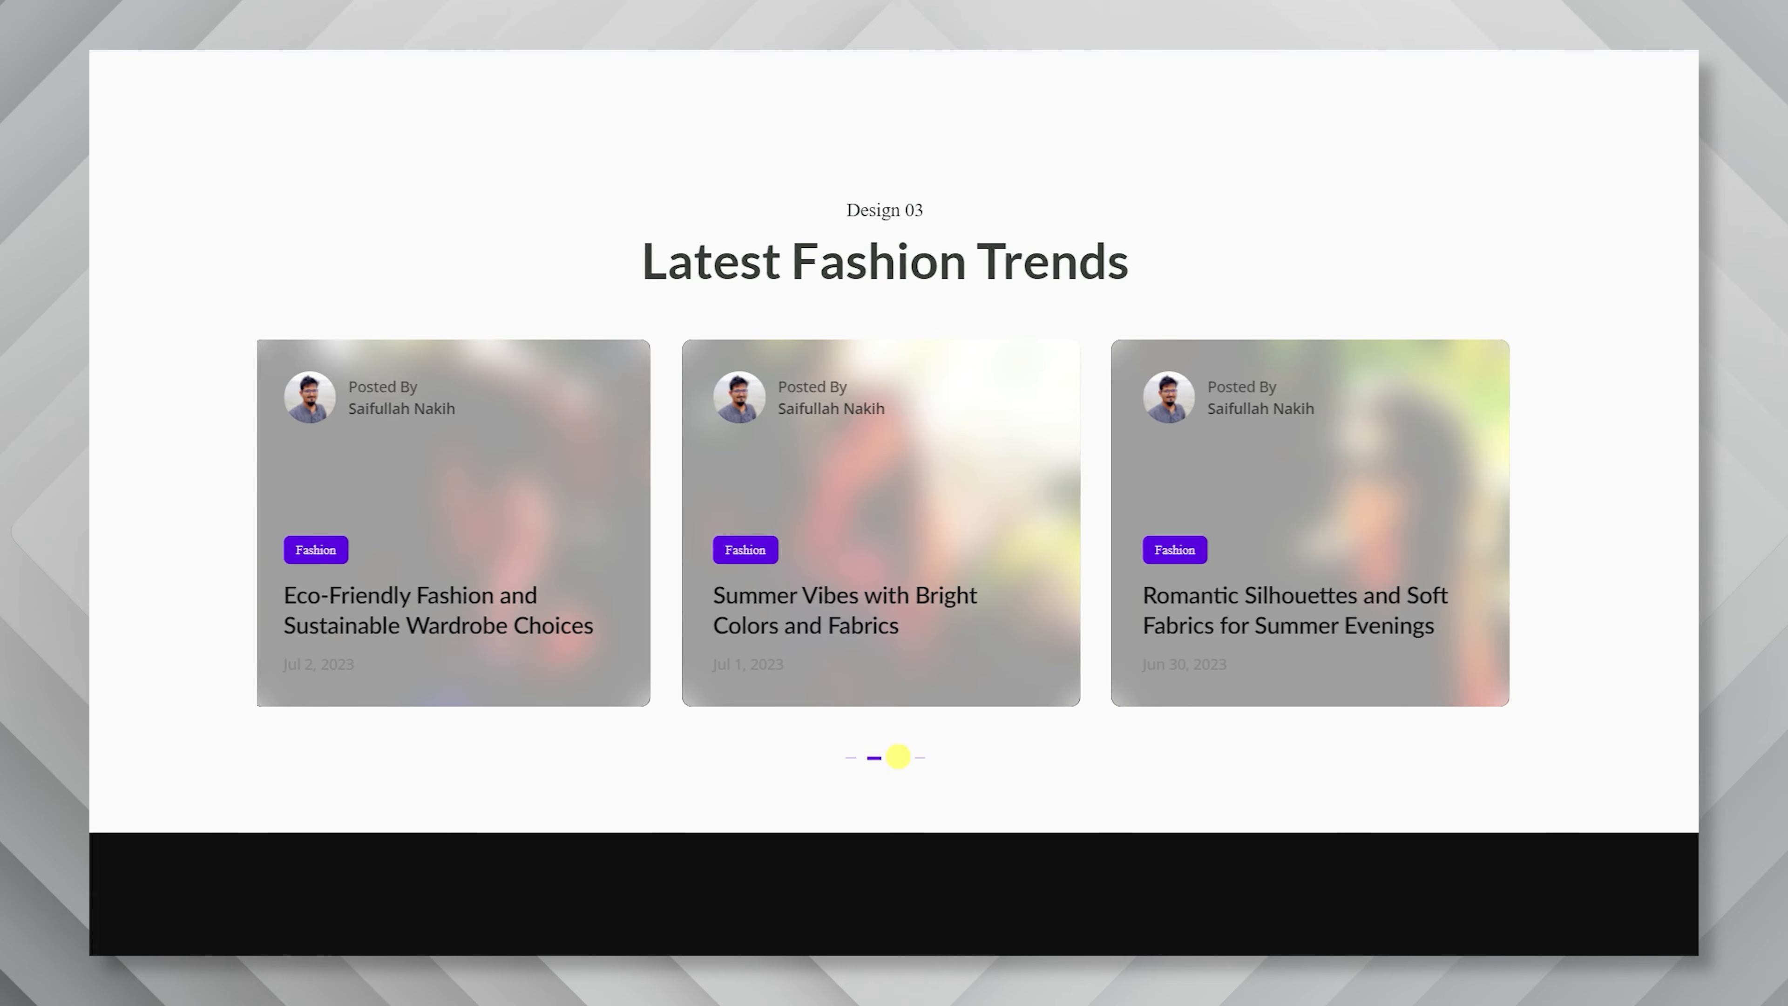
click(898, 757)
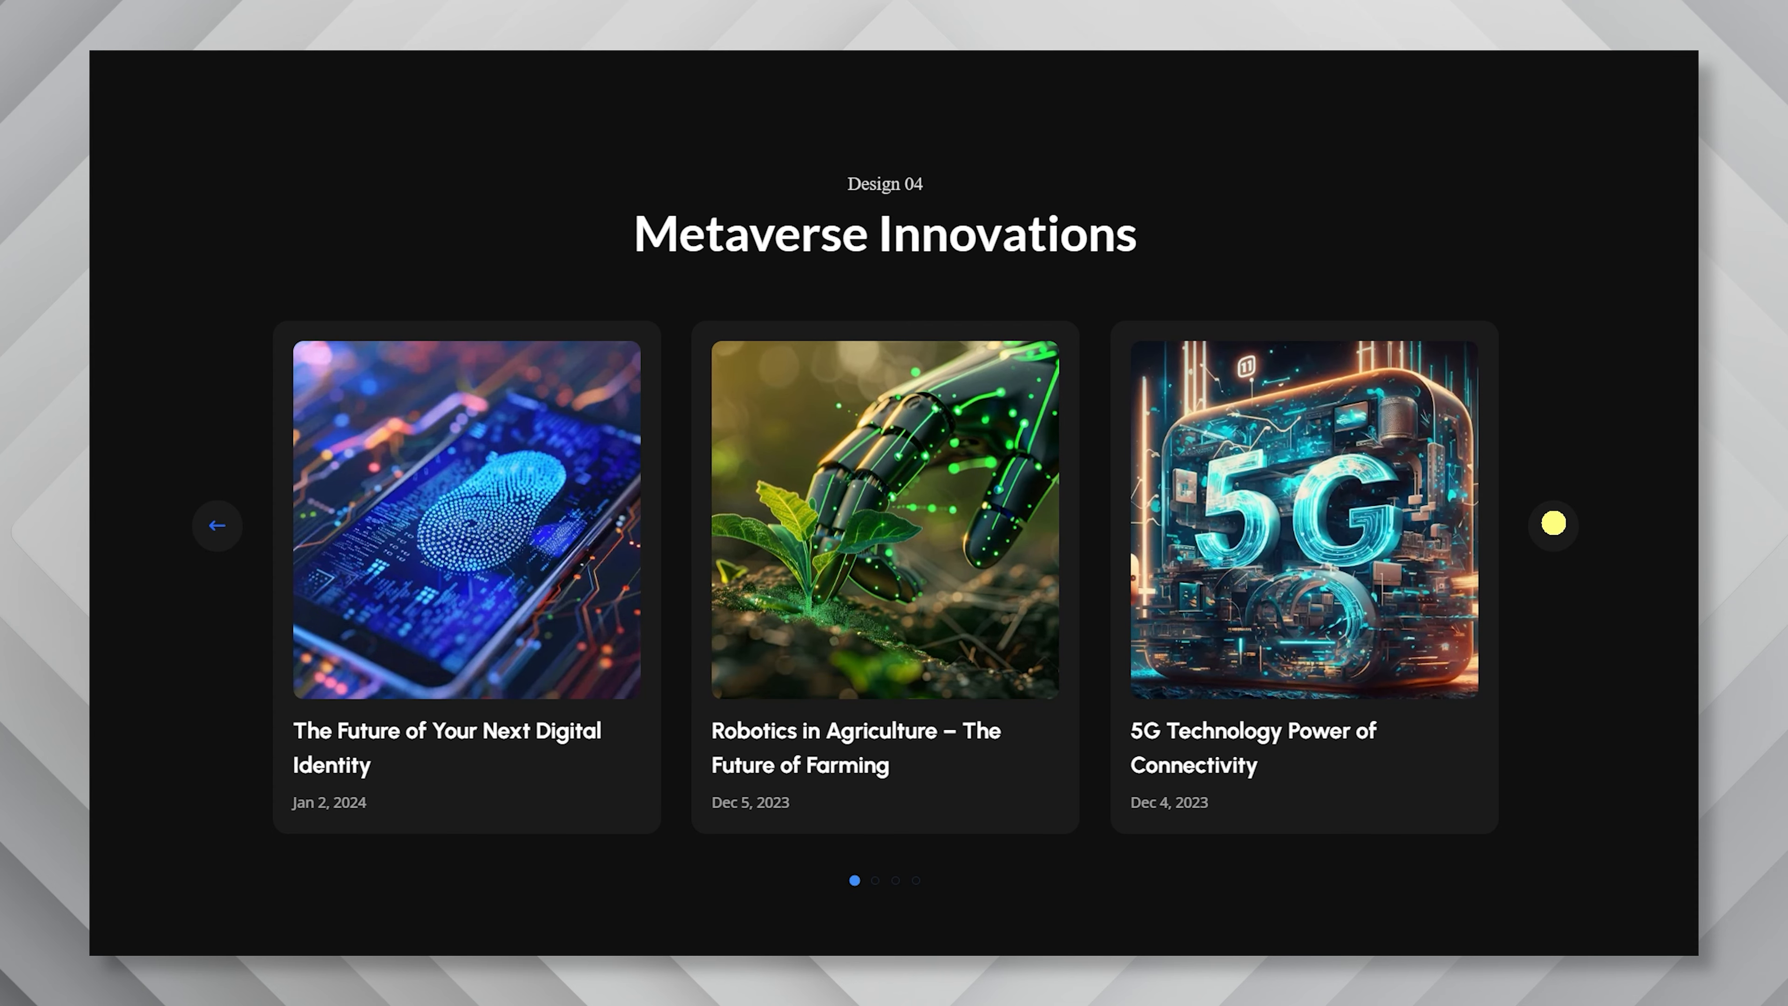
click(1552, 524)
click(1556, 527)
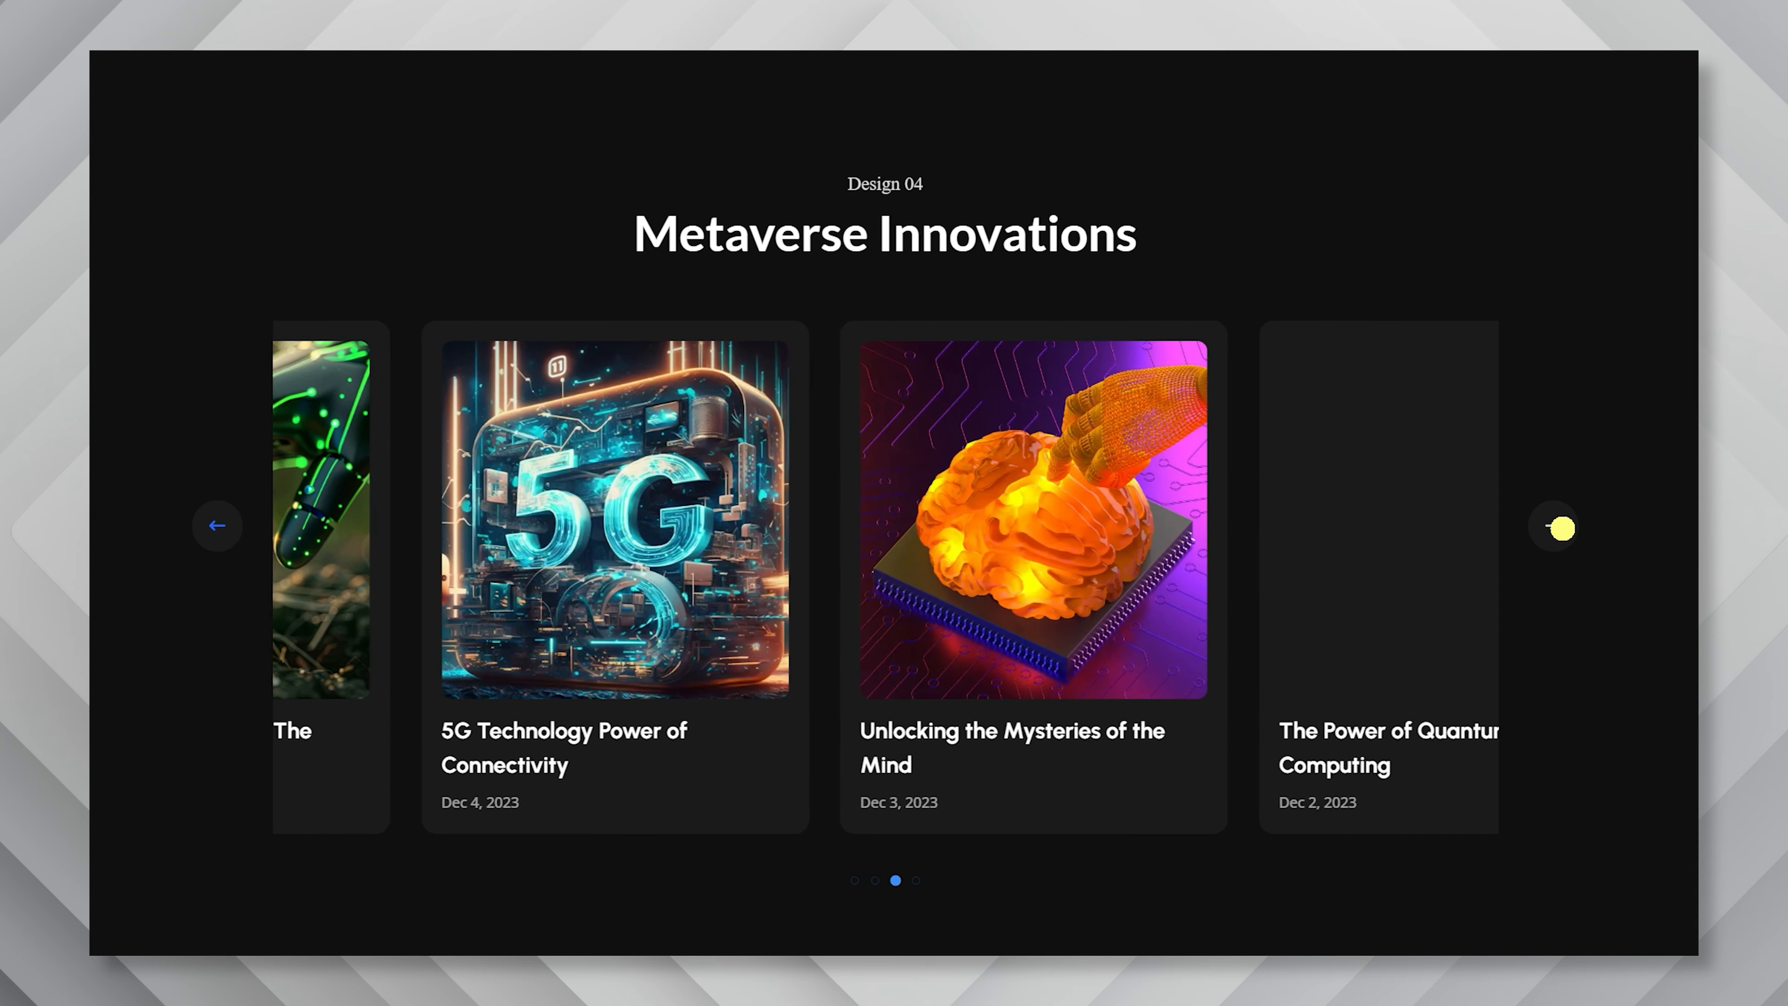
click(1556, 527)
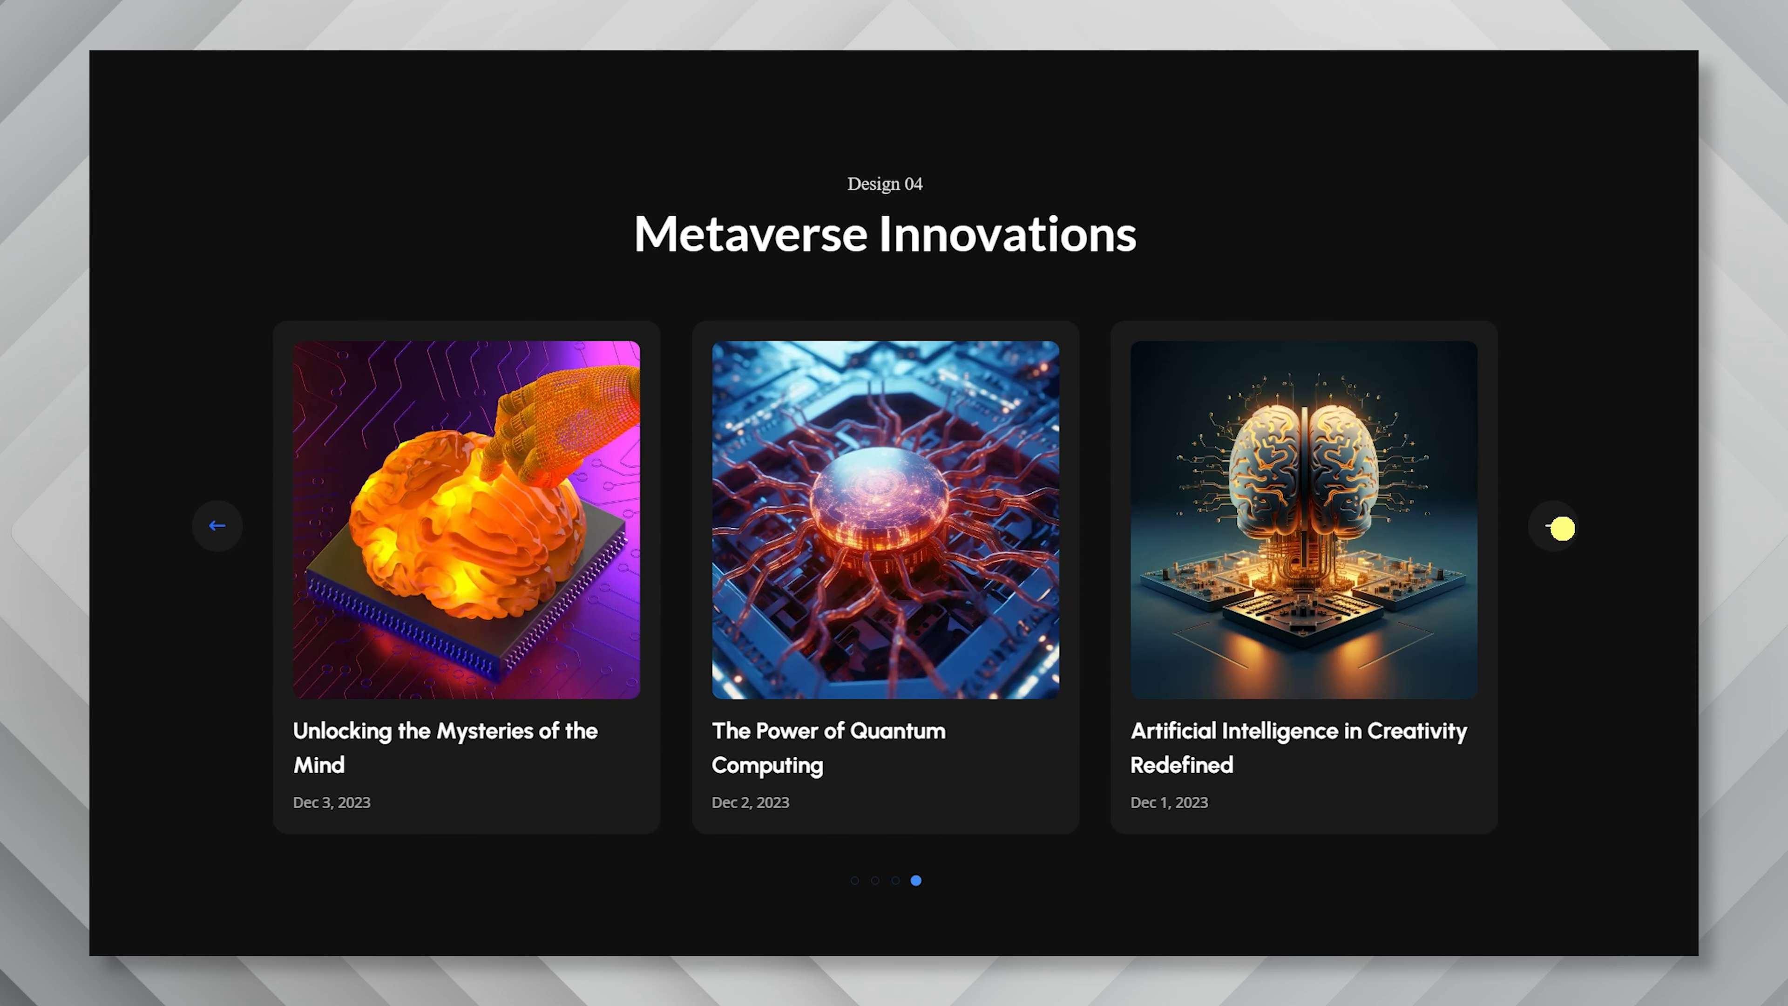